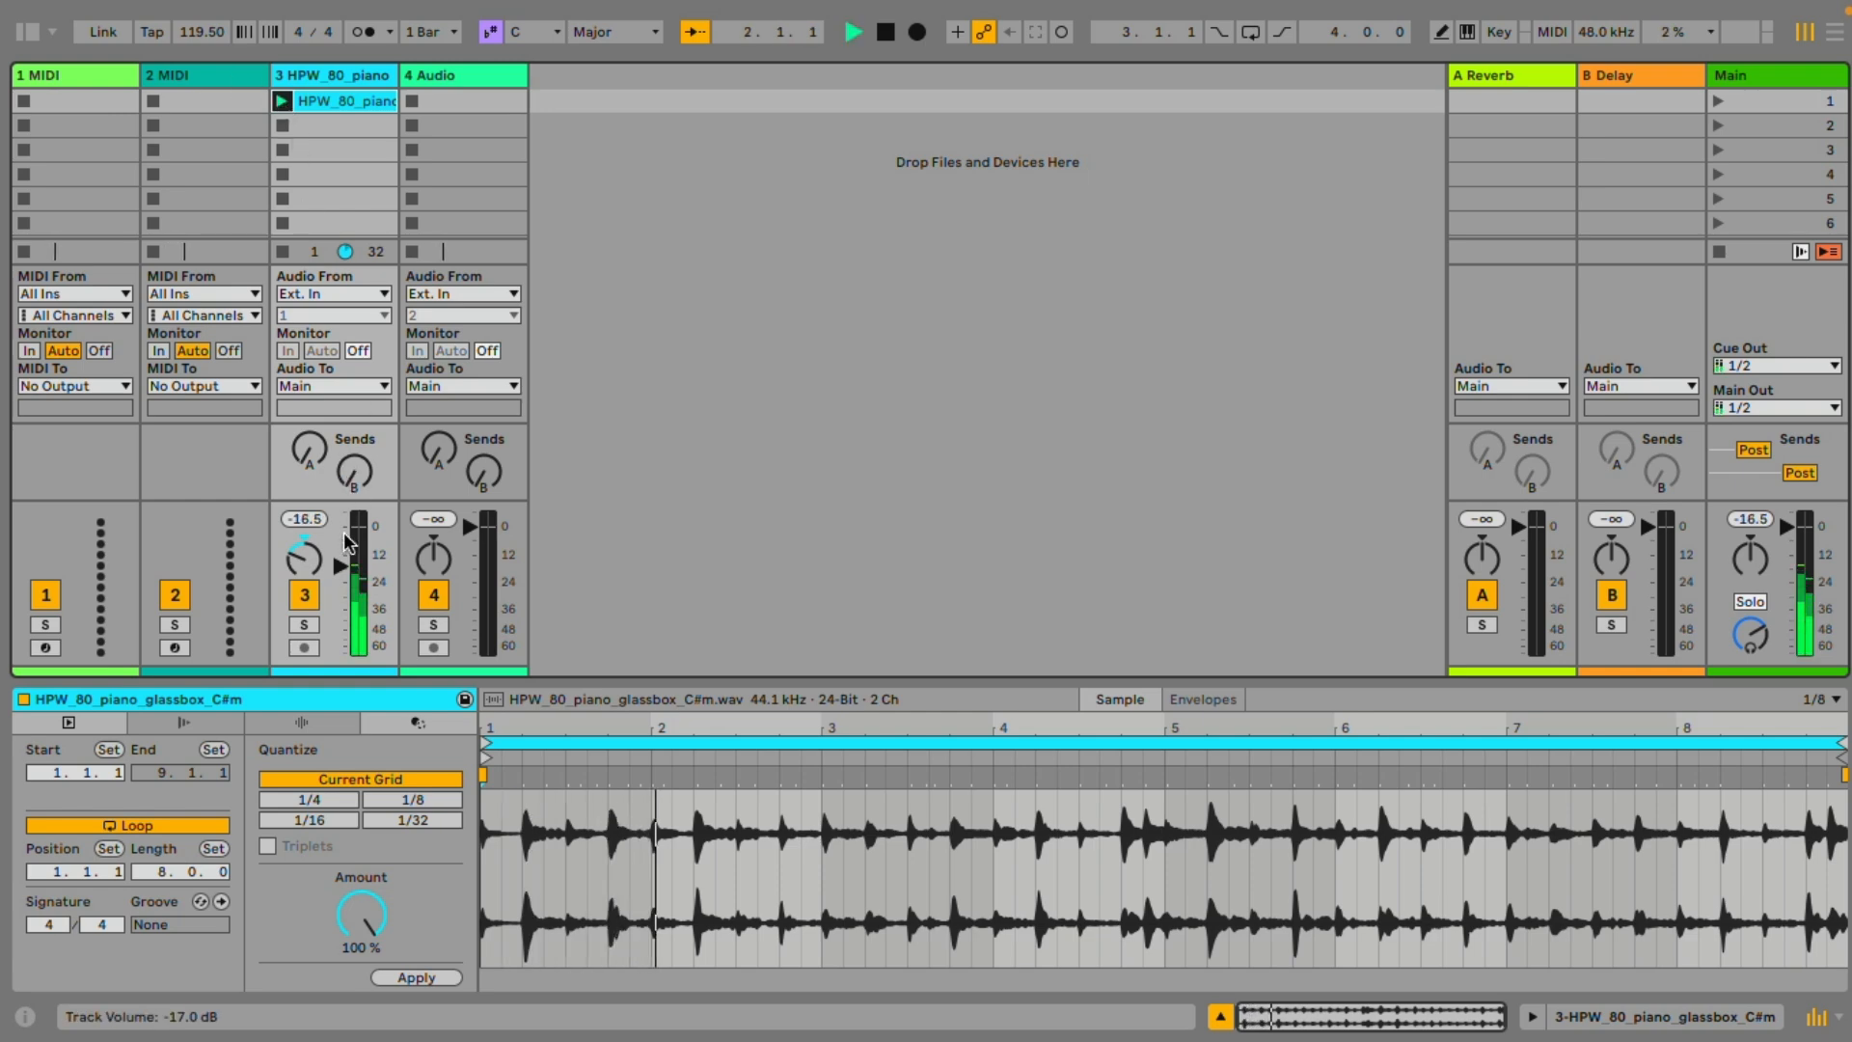
Raise the HPW_80_piano track's volume and convert its audio clip's harmony to a new MIDI track
{"action": "left_click_drag", "start_coordinate": [348, 543], "coordinate": [347, 510]}
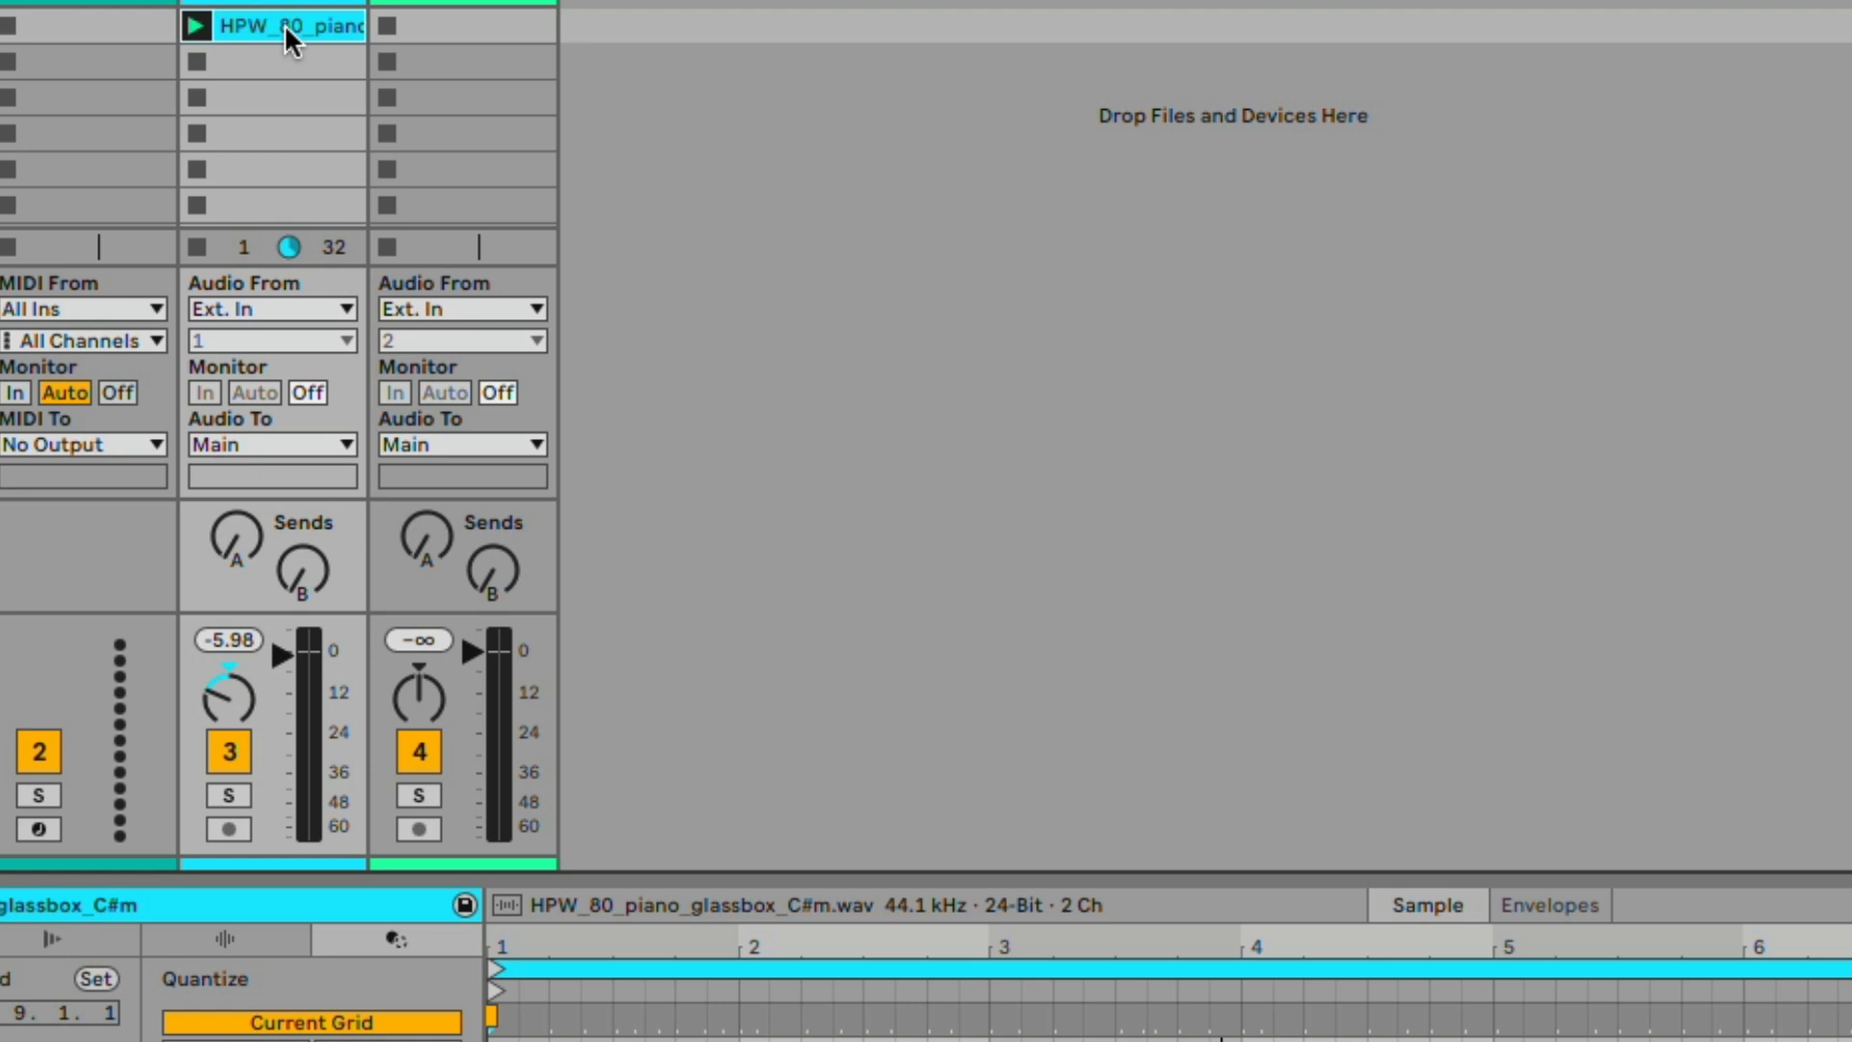
{"action": "right_click", "coordinate": [279, 29]}
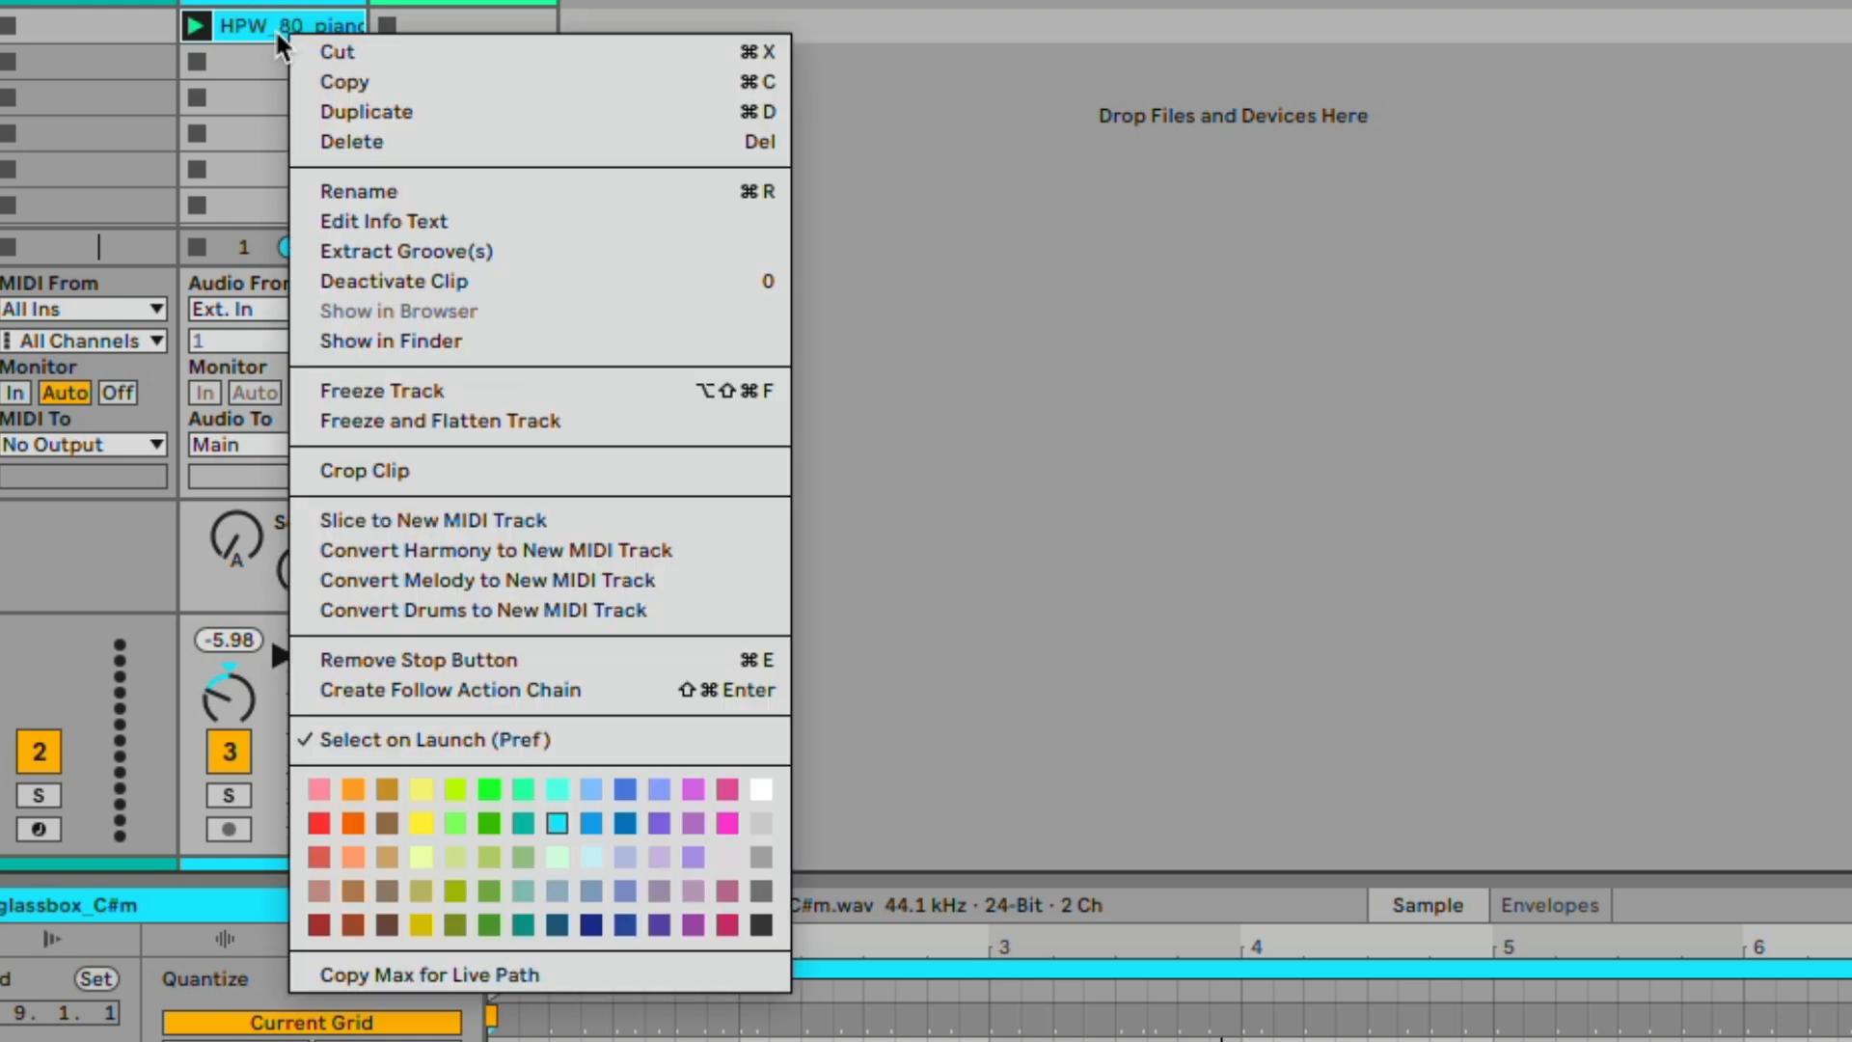
{"action": "left_click", "coordinate": [685, 550]}
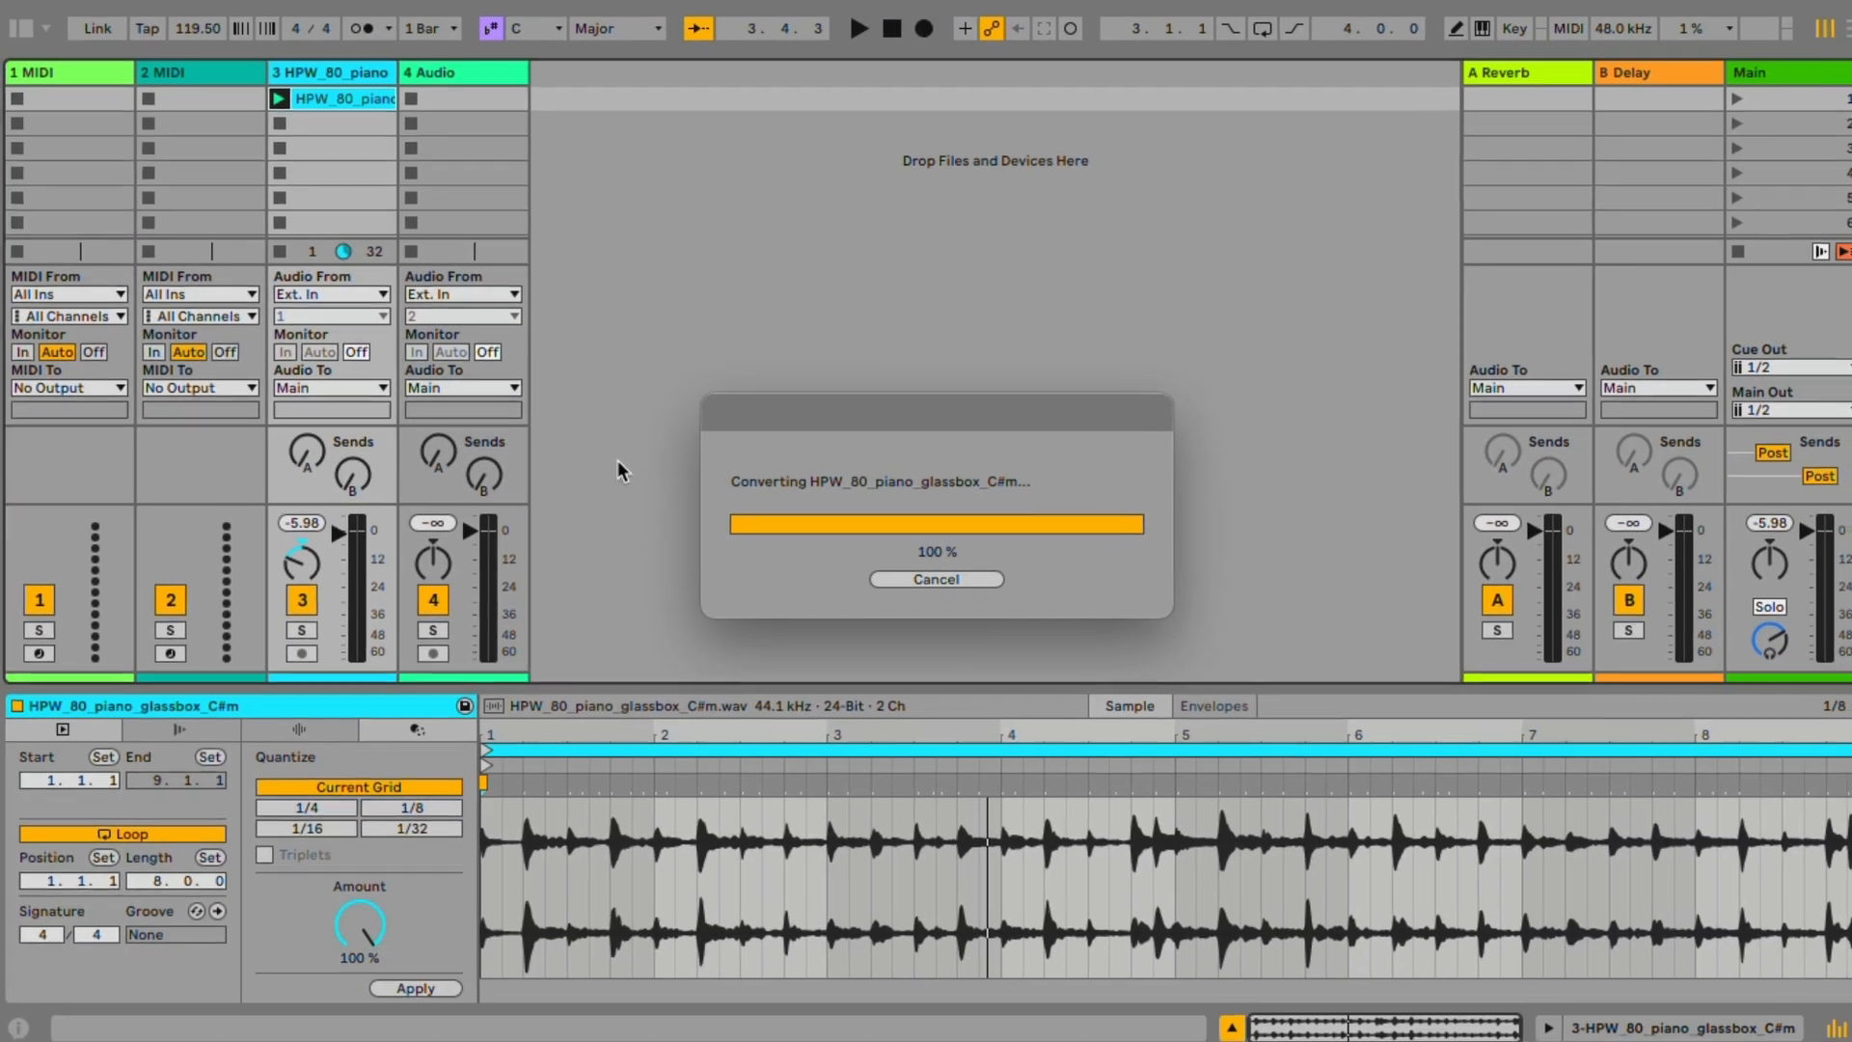
{"action": "key", "text": "Tab"}
{"action": "key", "text": "Tab"}
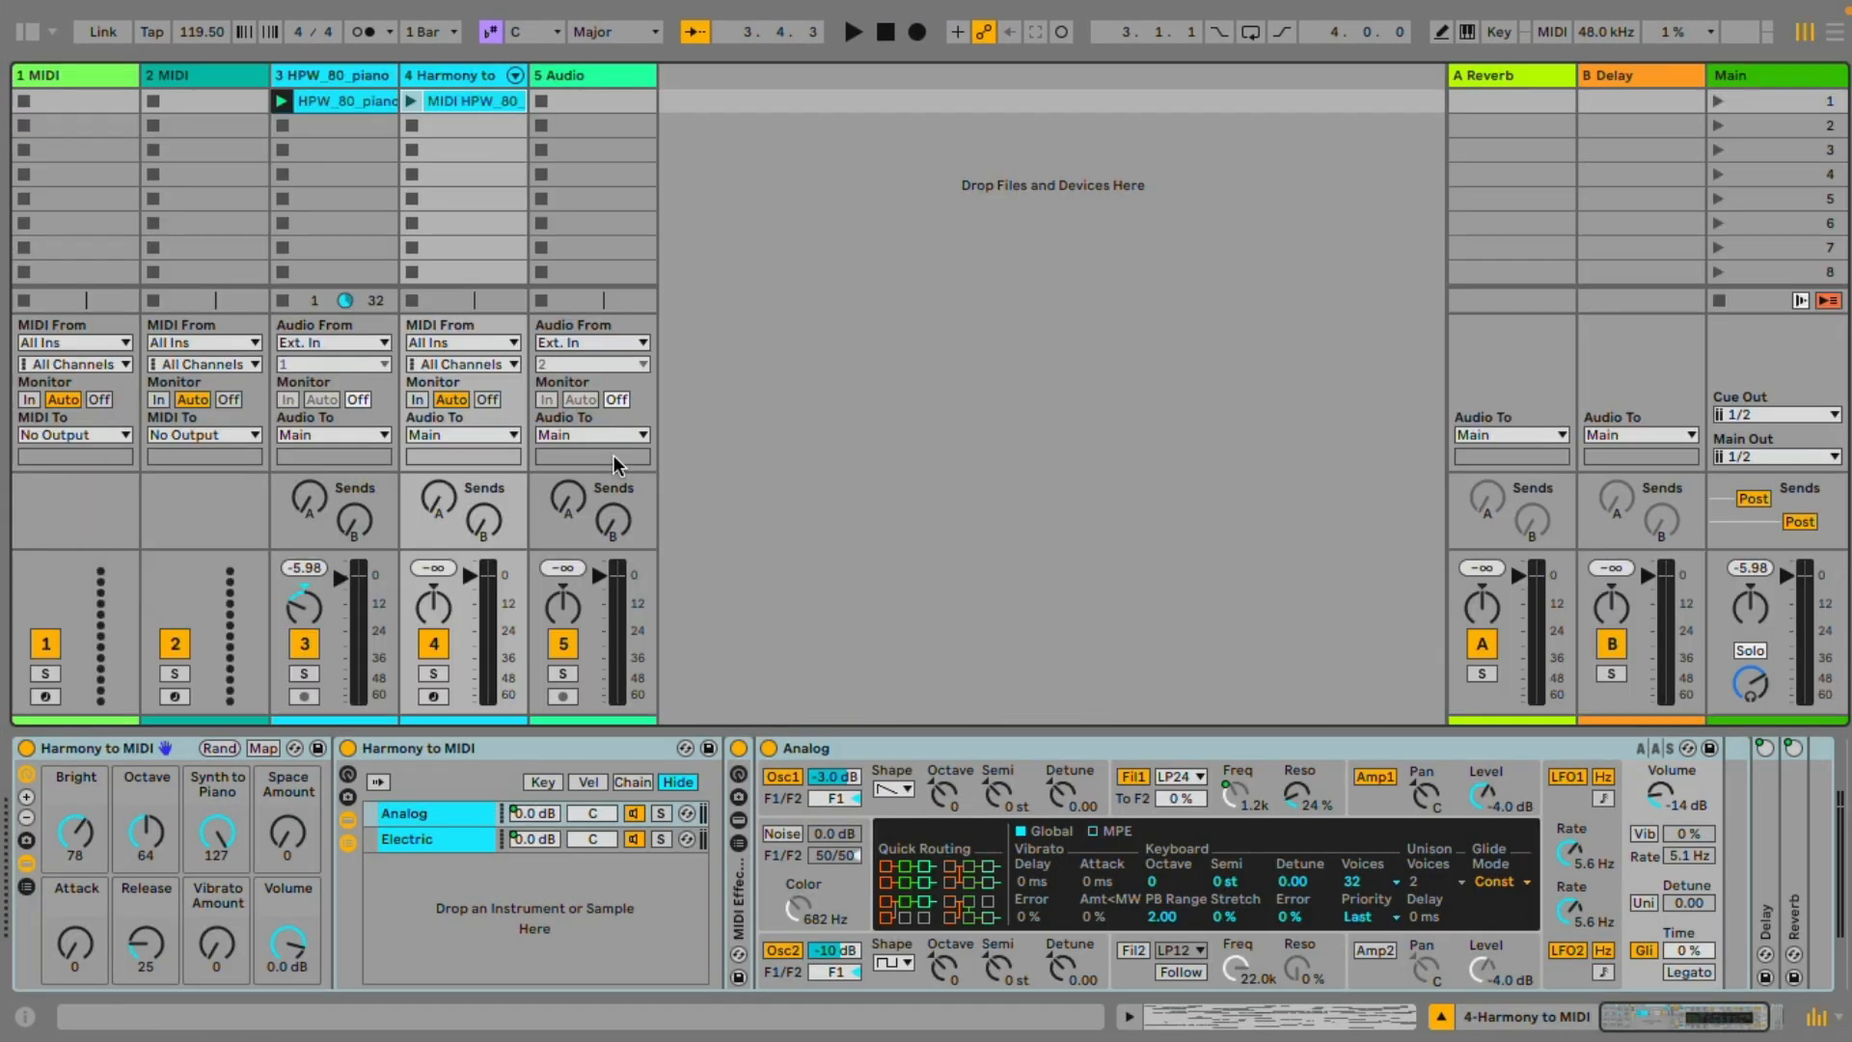
Open the converted MIDI clip in an enlarged note editor, magnified enough to read the notes around octave 5
{"action": "double_click", "coordinate": [477, 96]}
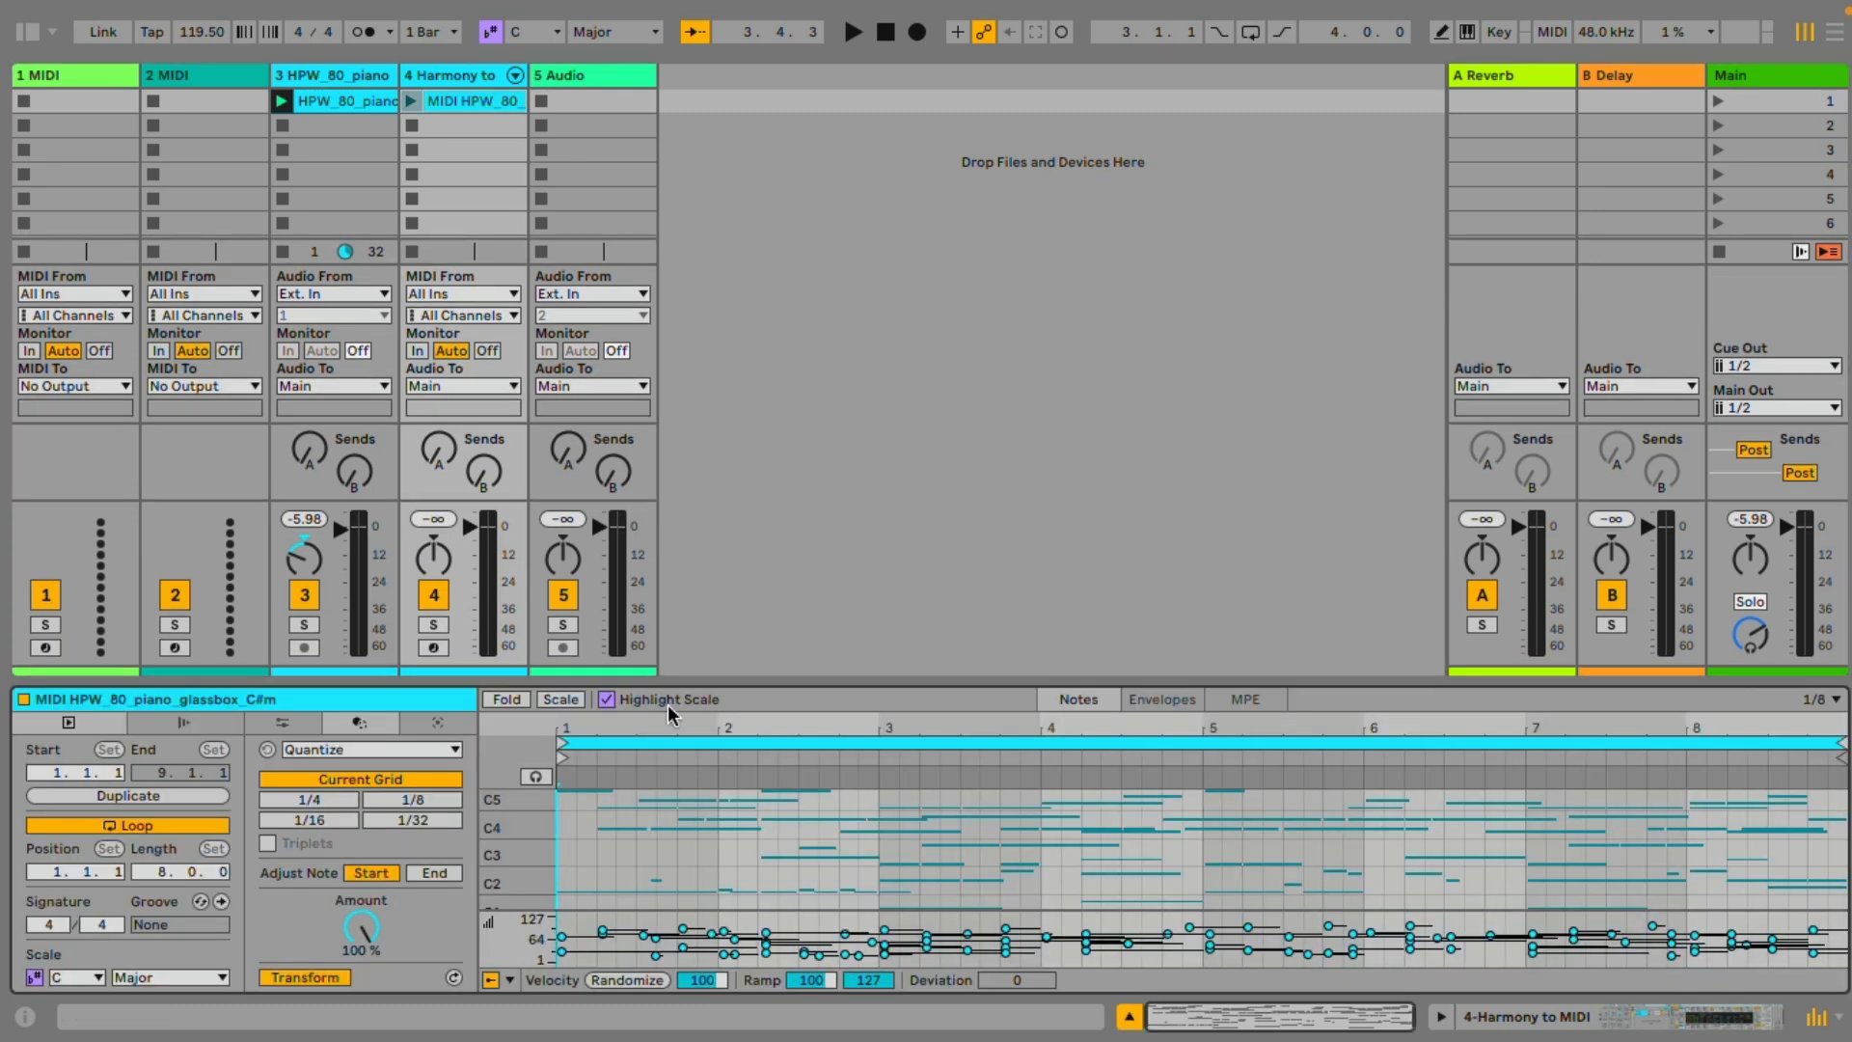
{"action": "left_click_drag", "start_coordinate": [806, 681], "coordinate": [777, 296]}
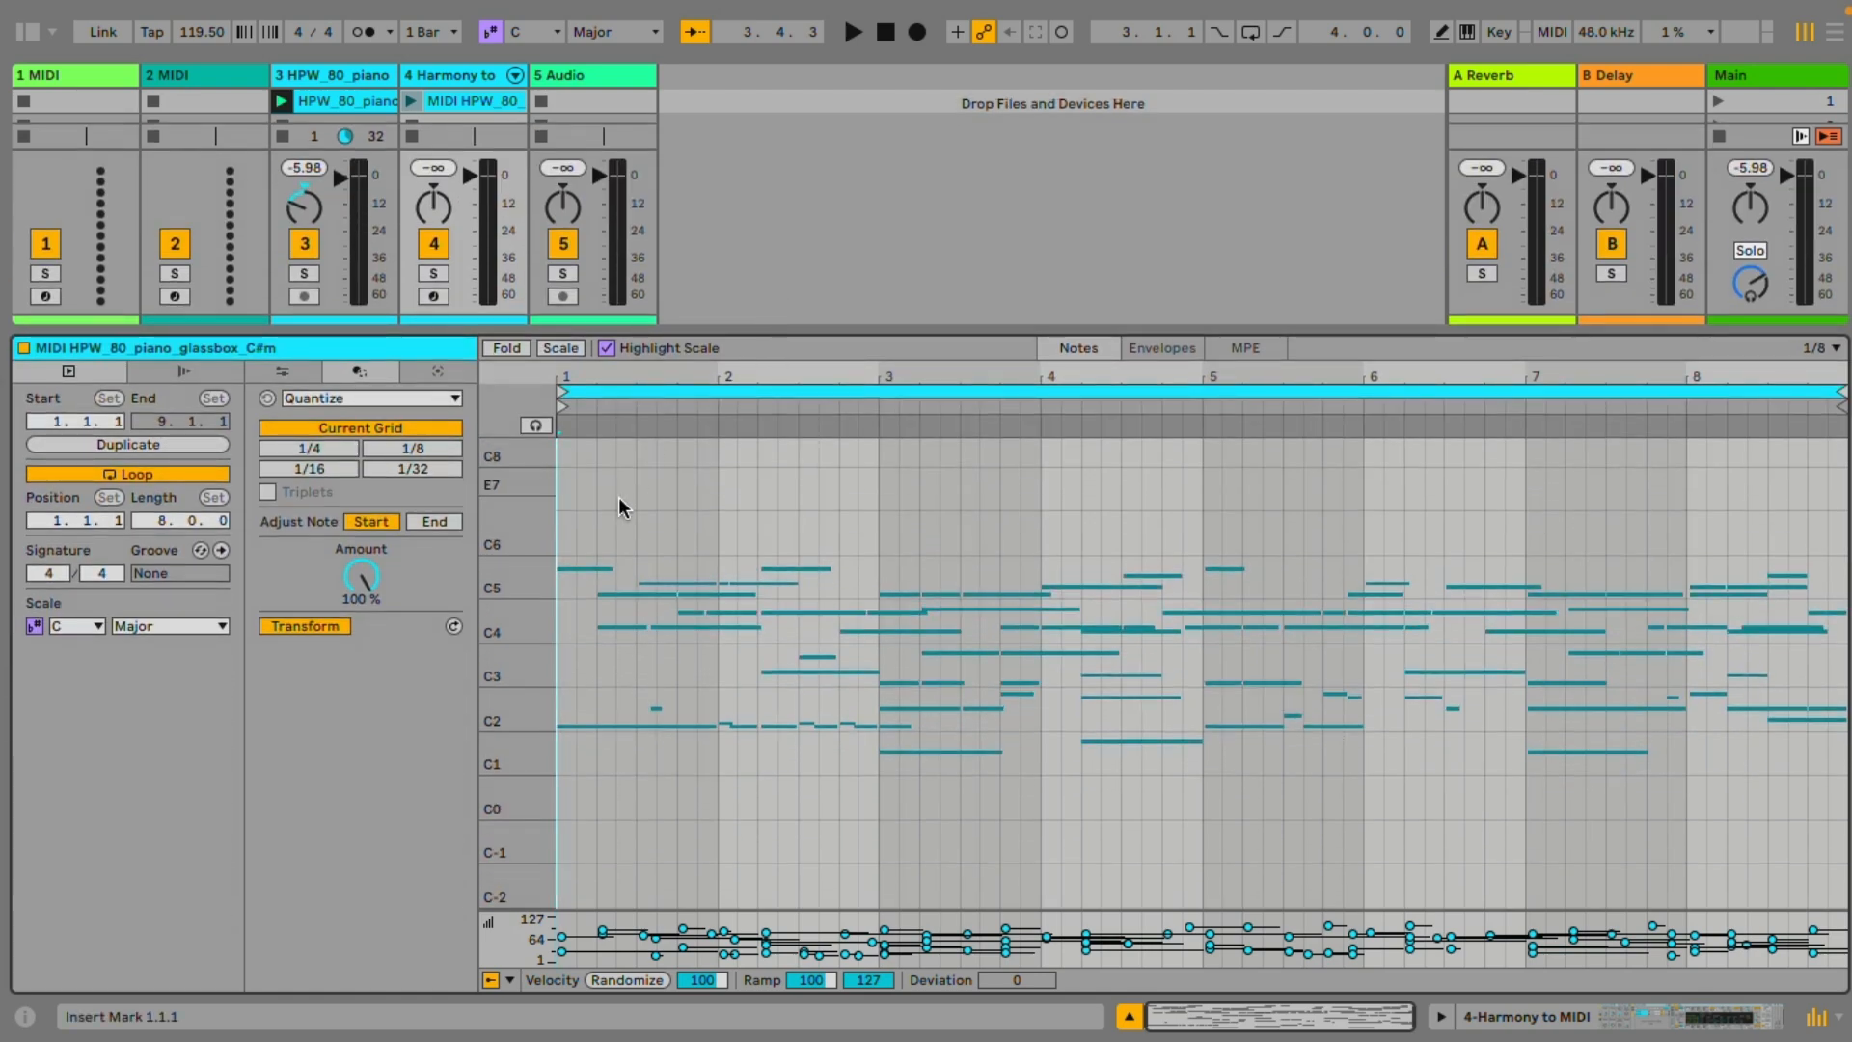
{"action": "left_click_drag", "start_coordinate": [499, 570], "coordinate": [645, 587]}
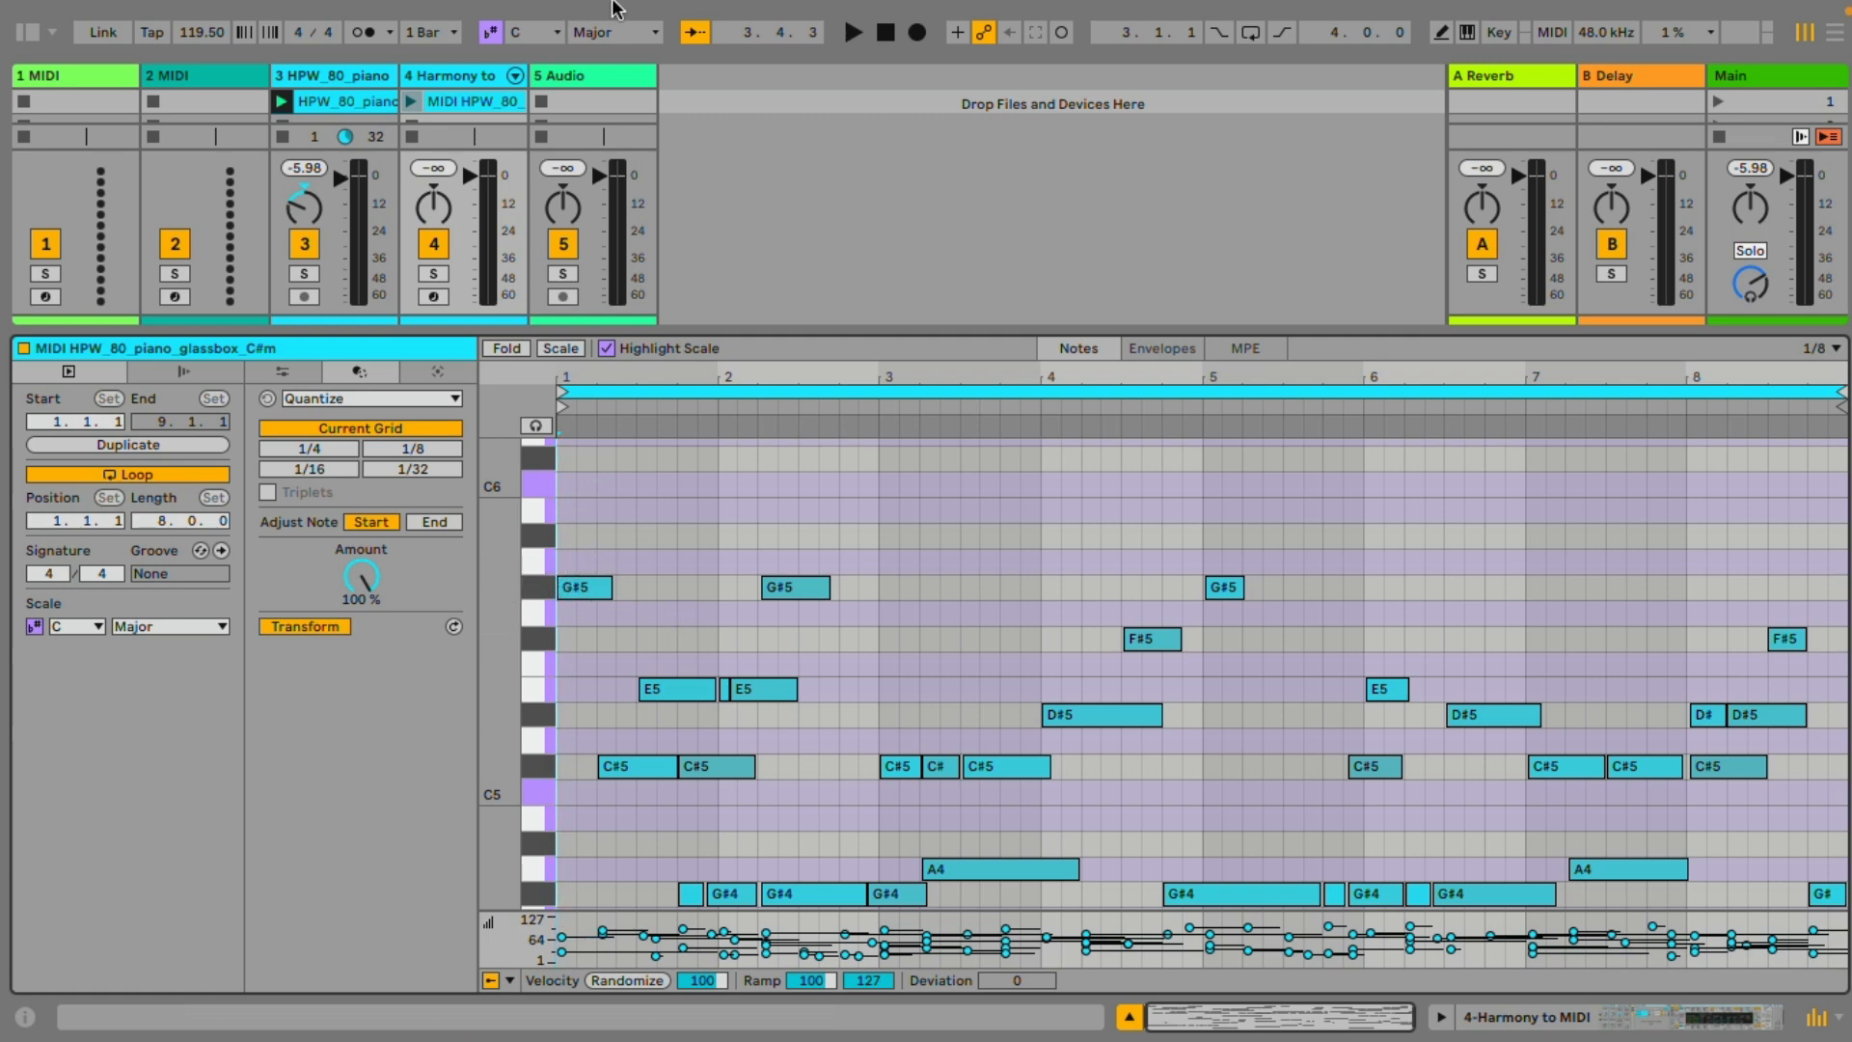
Switch scale highlighting off and back on in the MIDI clip's note editor
{"action": "left_click", "coordinate": [608, 349]}
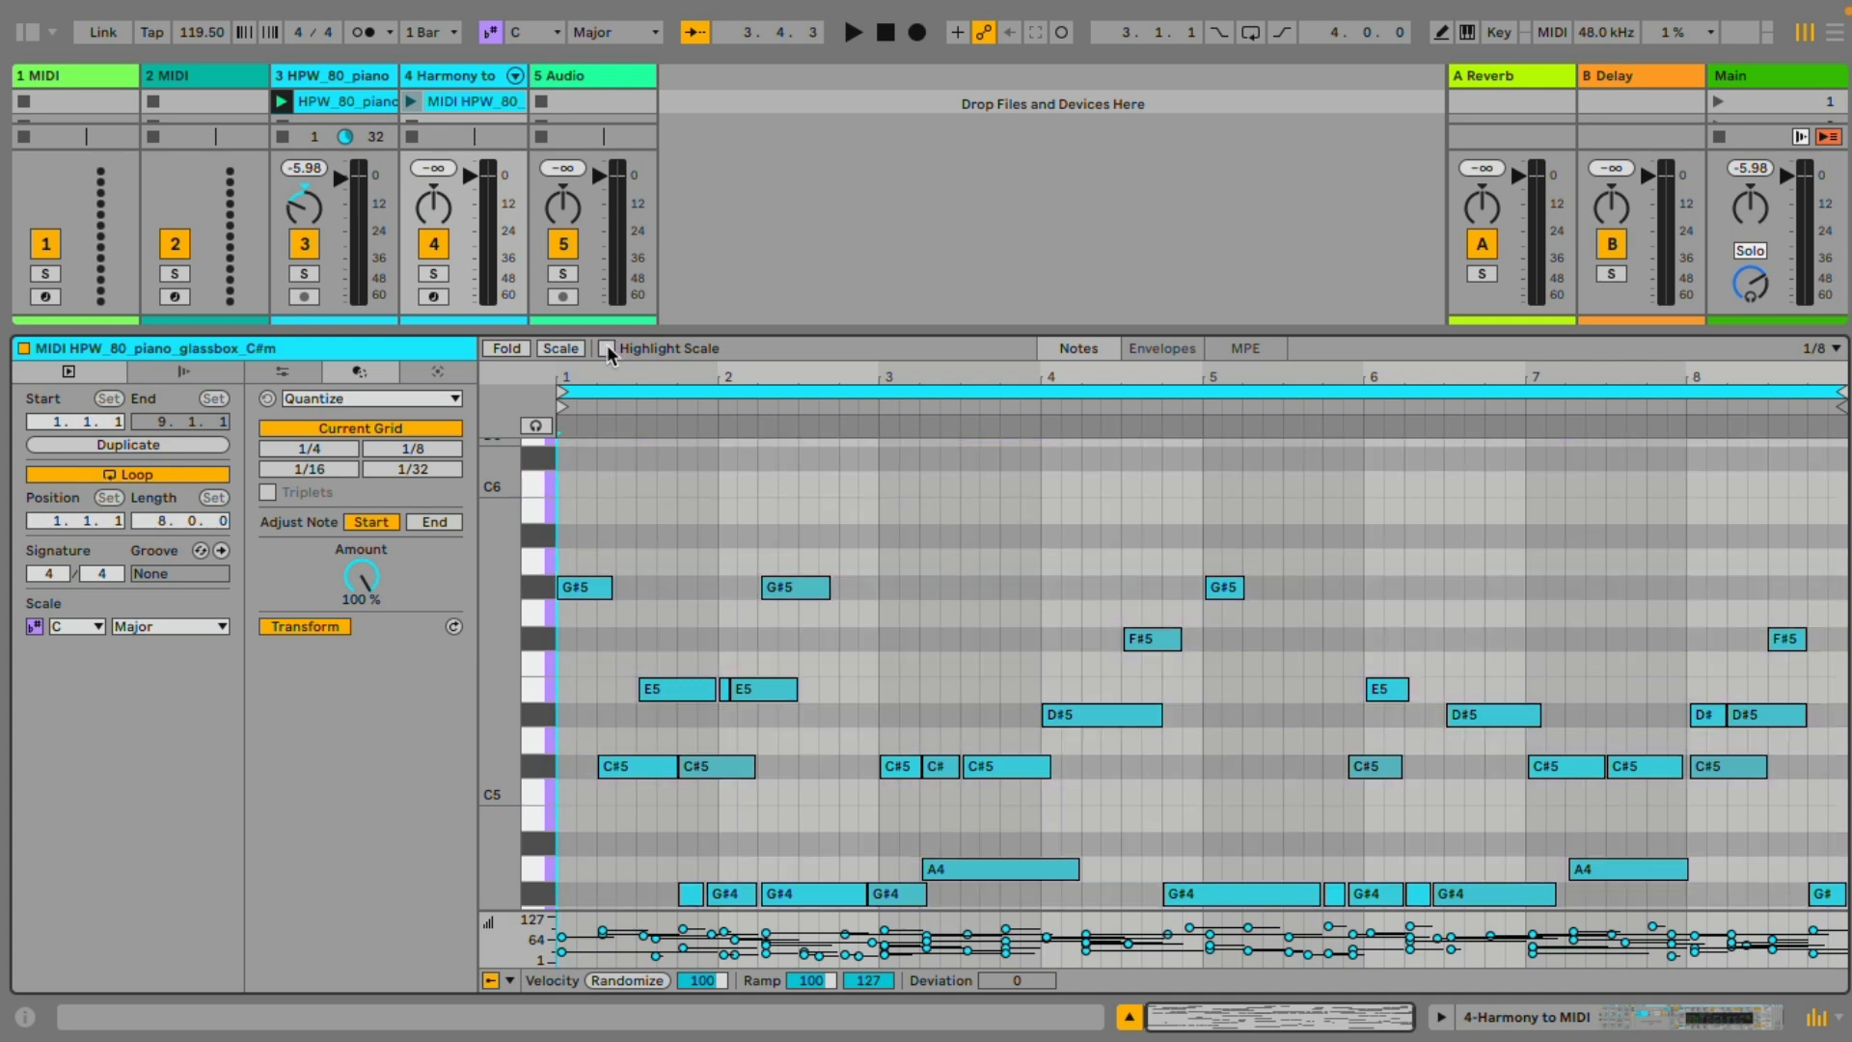
{"action": "left_click", "coordinate": [608, 350]}
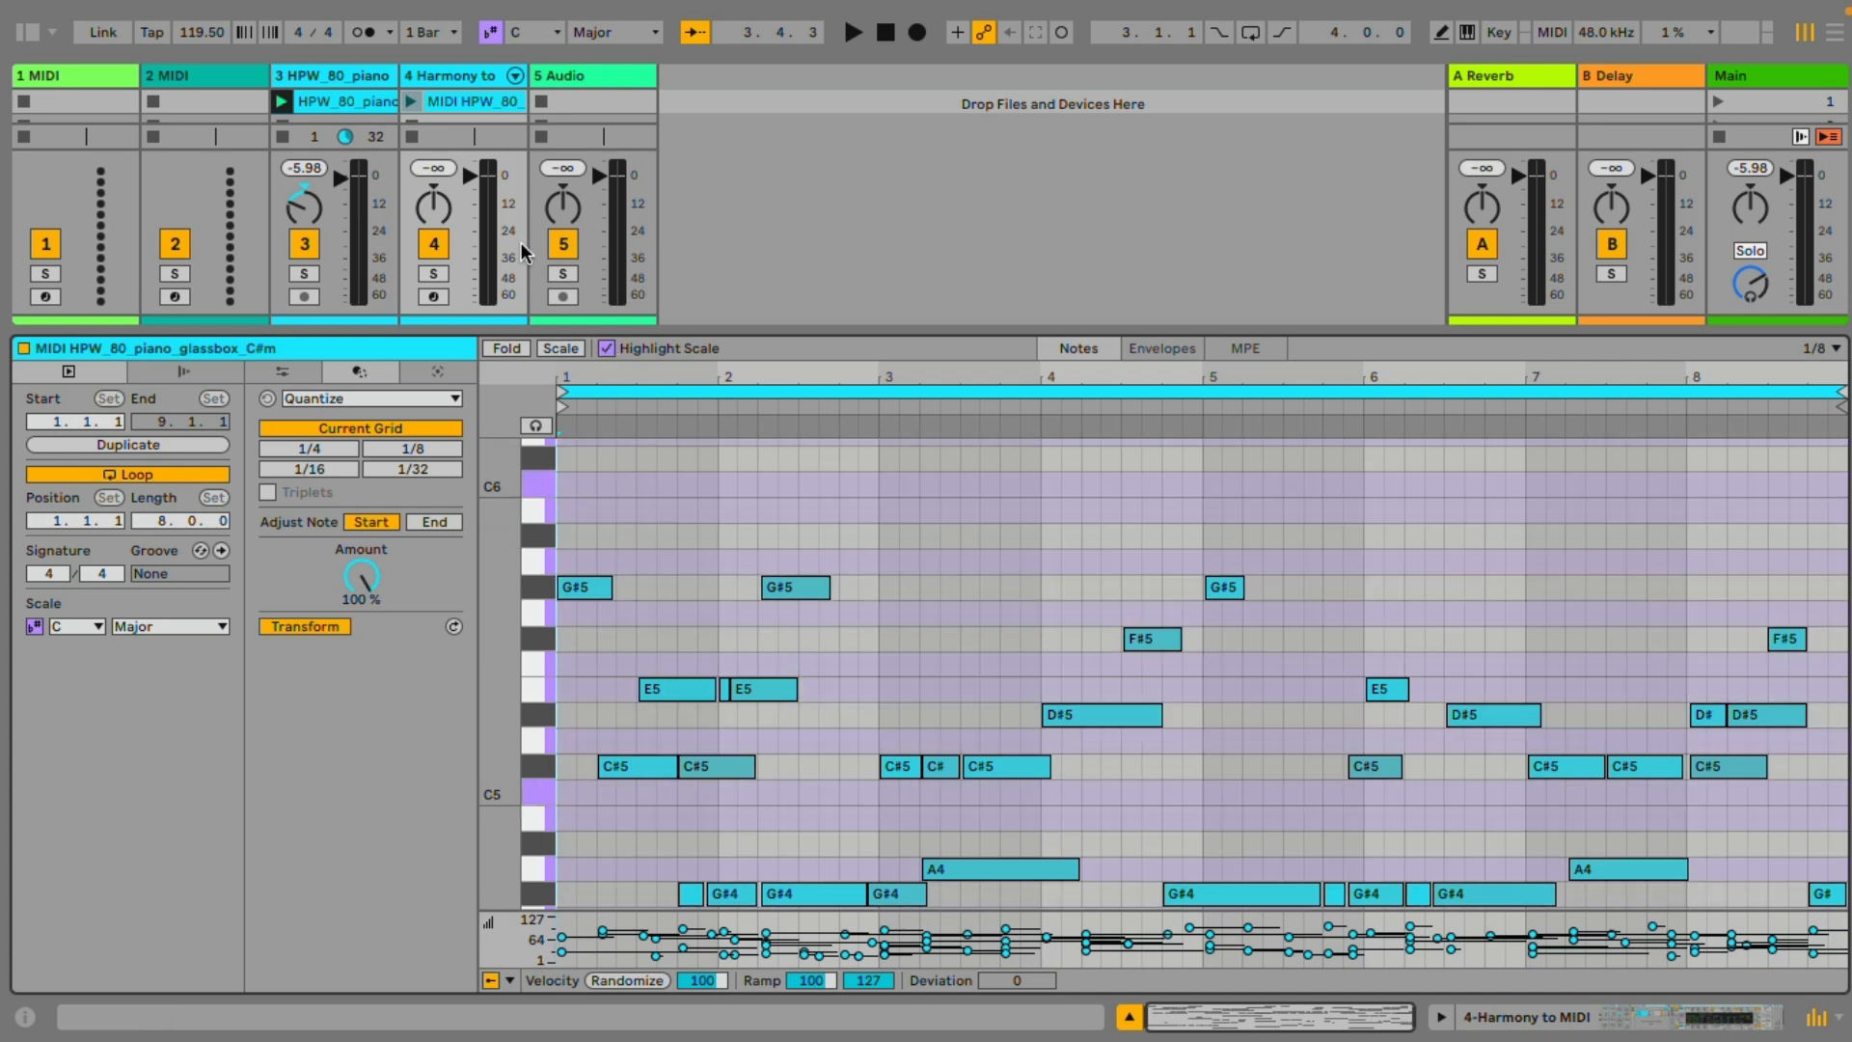
{"action": "scroll", "coordinate": [759, 668], "scroll_direction": "down", "scroll_amount": 3}
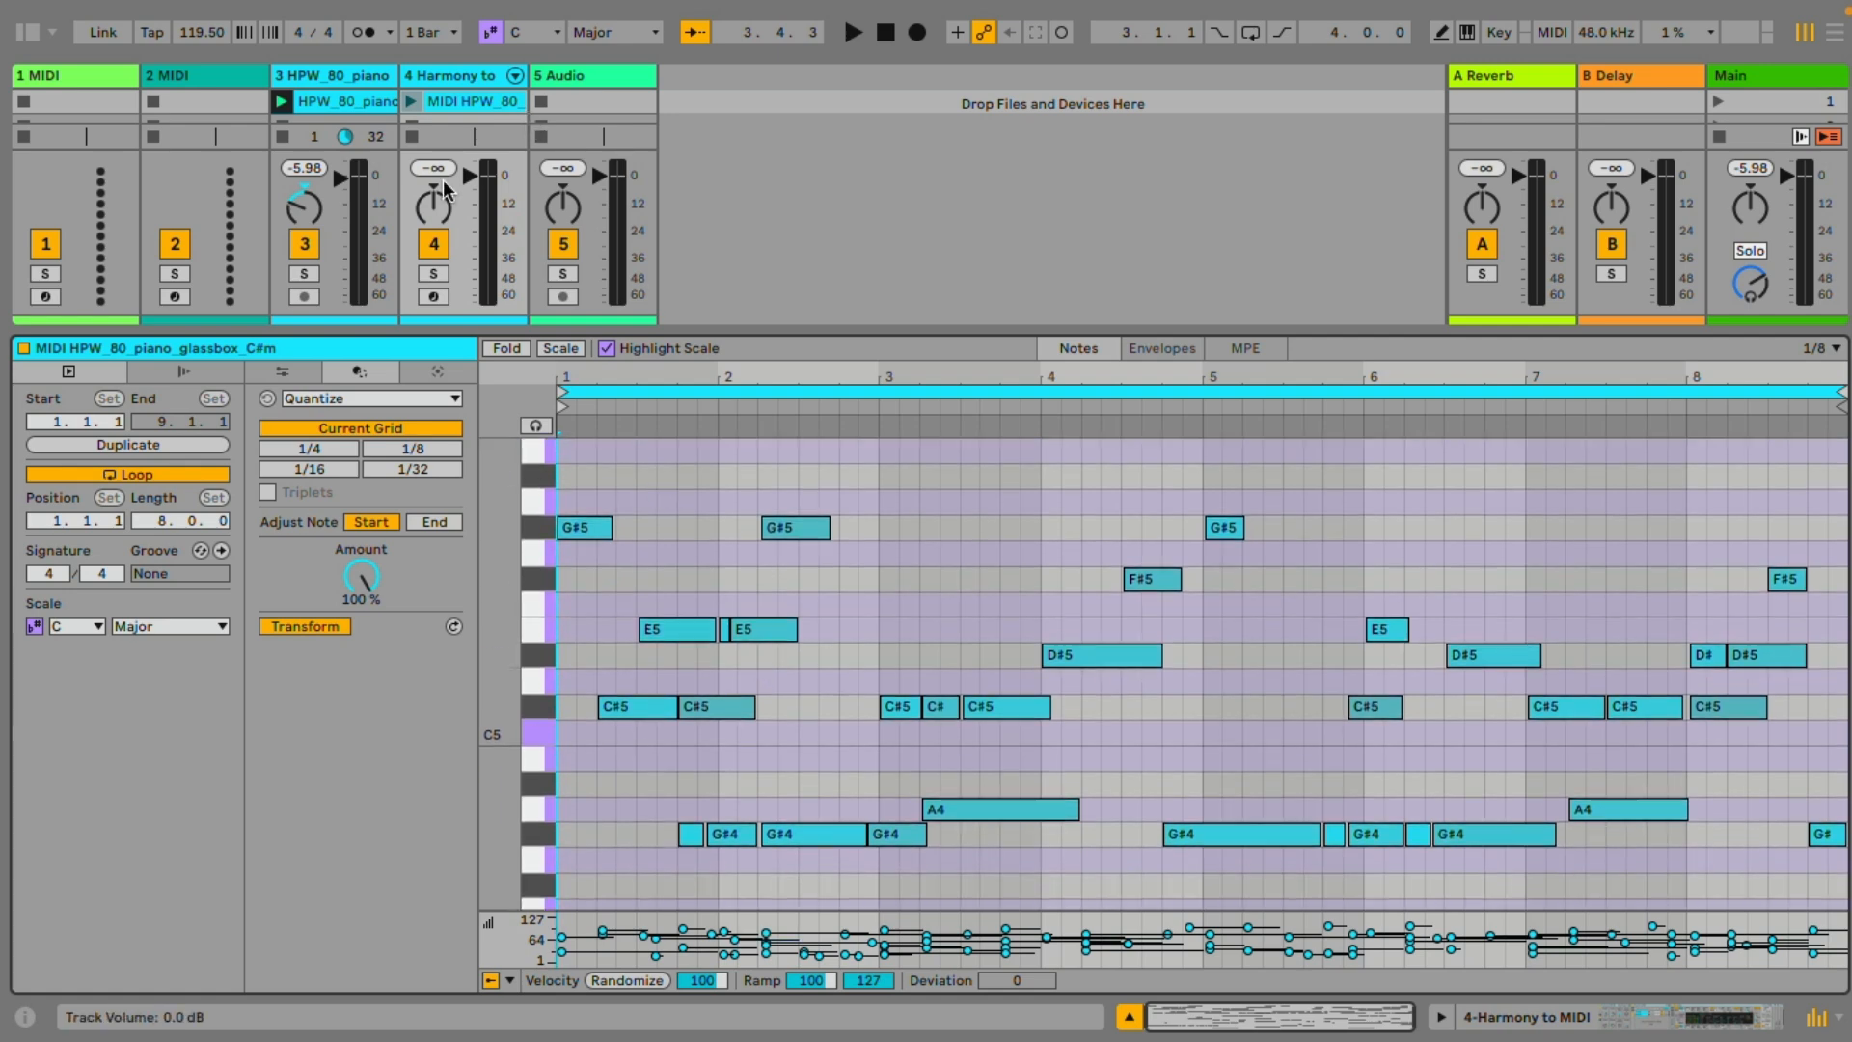
Try F#/G♭, G#/A♭ and E as the root note of the Major scale against the clip's notes
{"action": "left_click", "coordinate": [531, 34]}
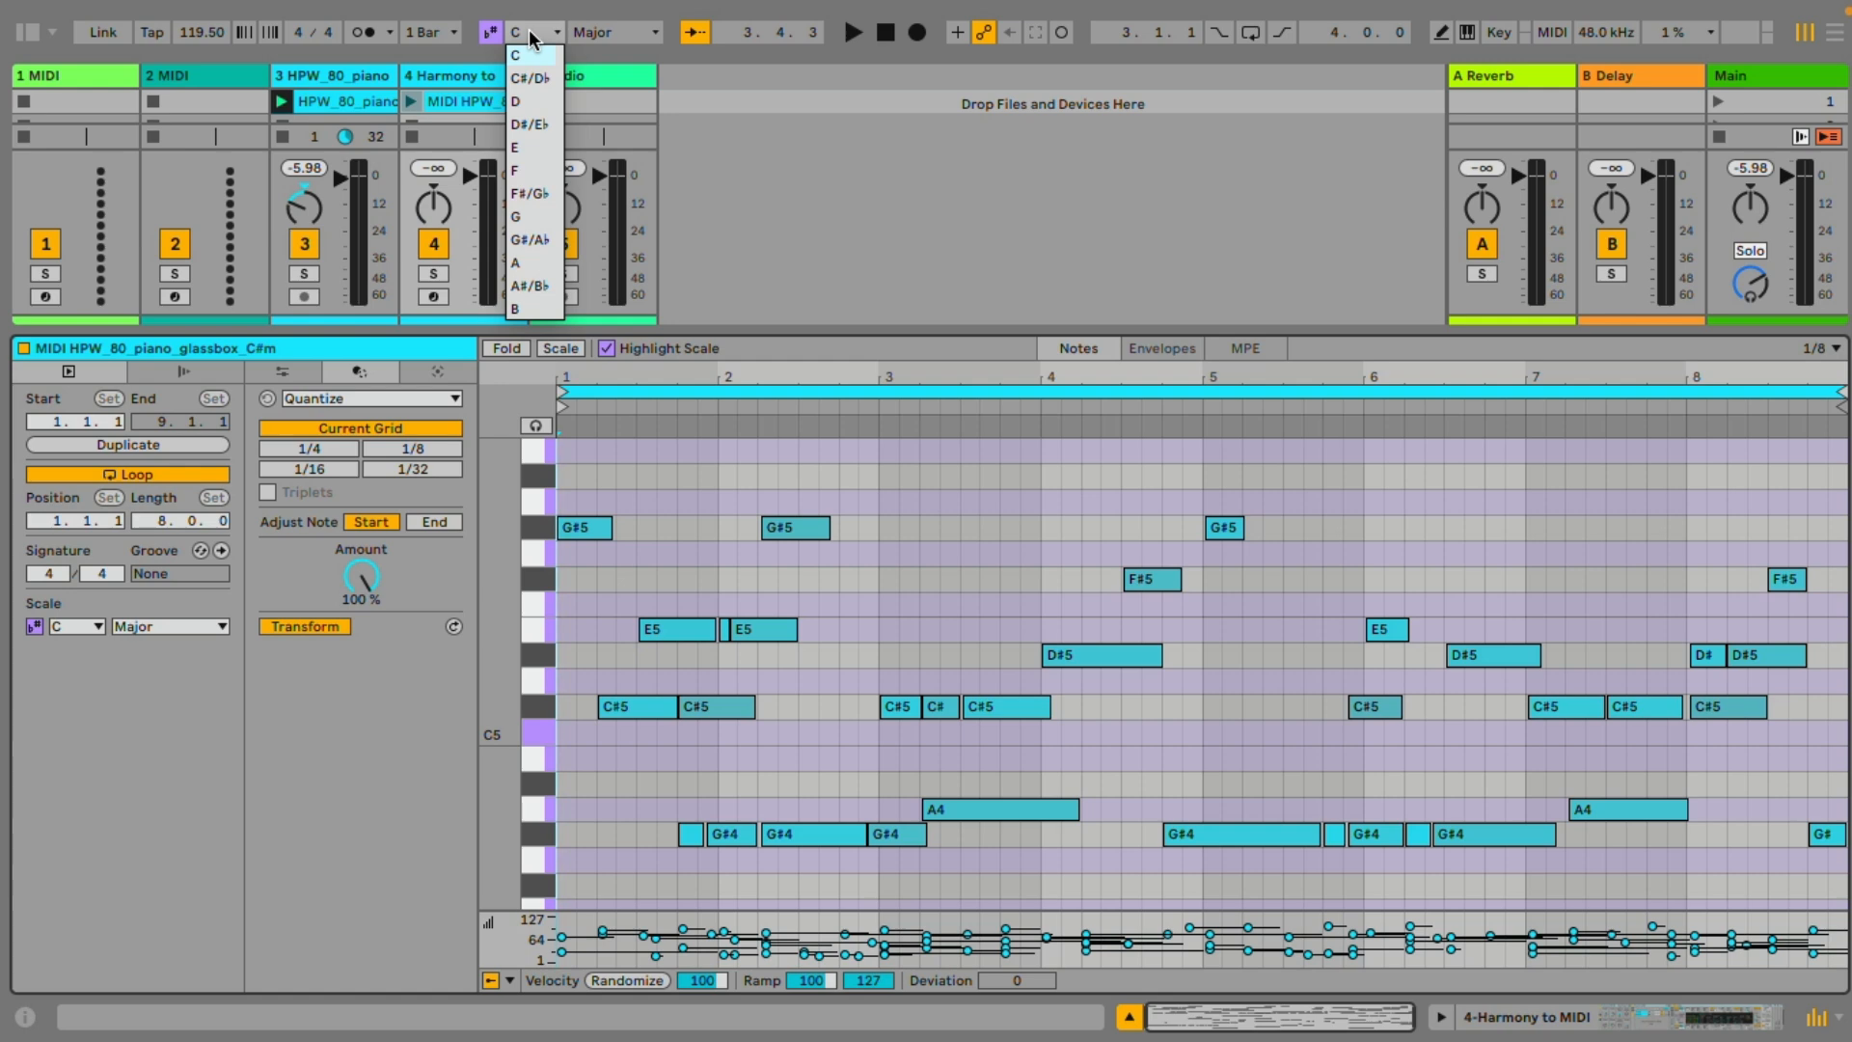
{"action": "left_click", "coordinate": [536, 199]}
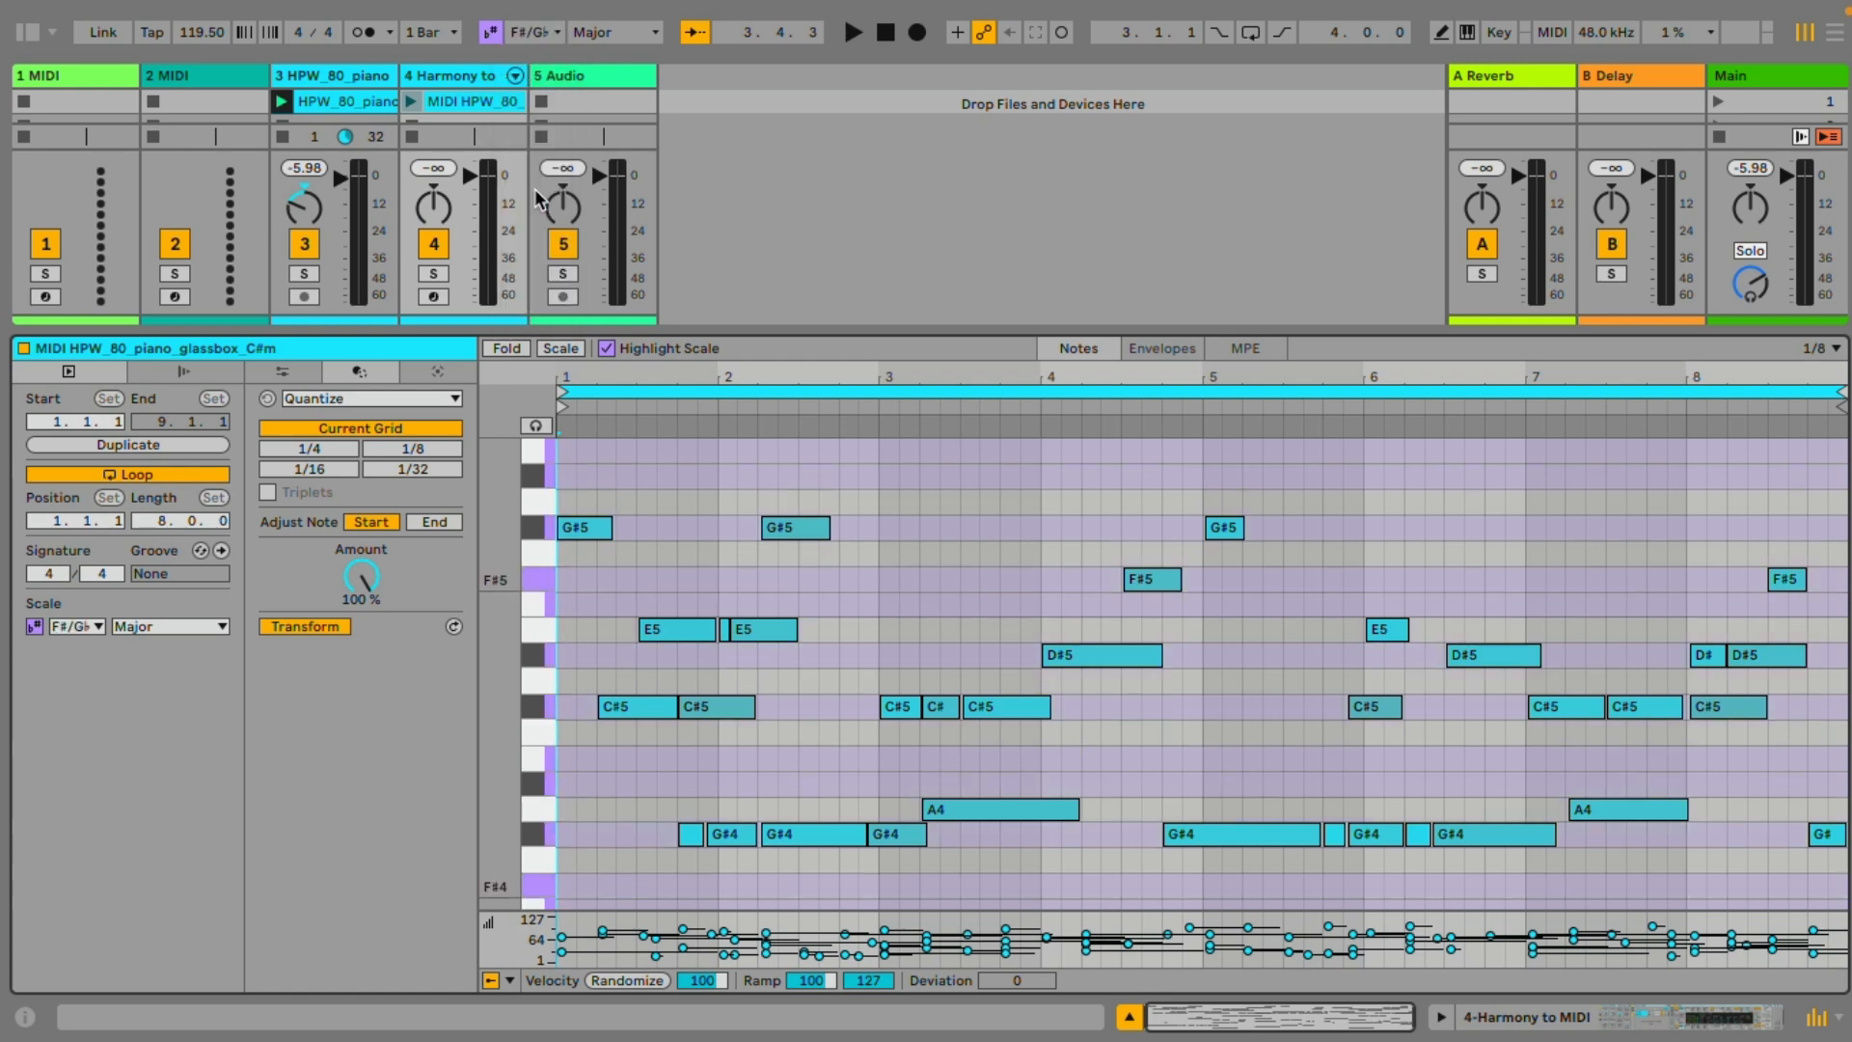
{"action": "left_click", "coordinate": [540, 32]}
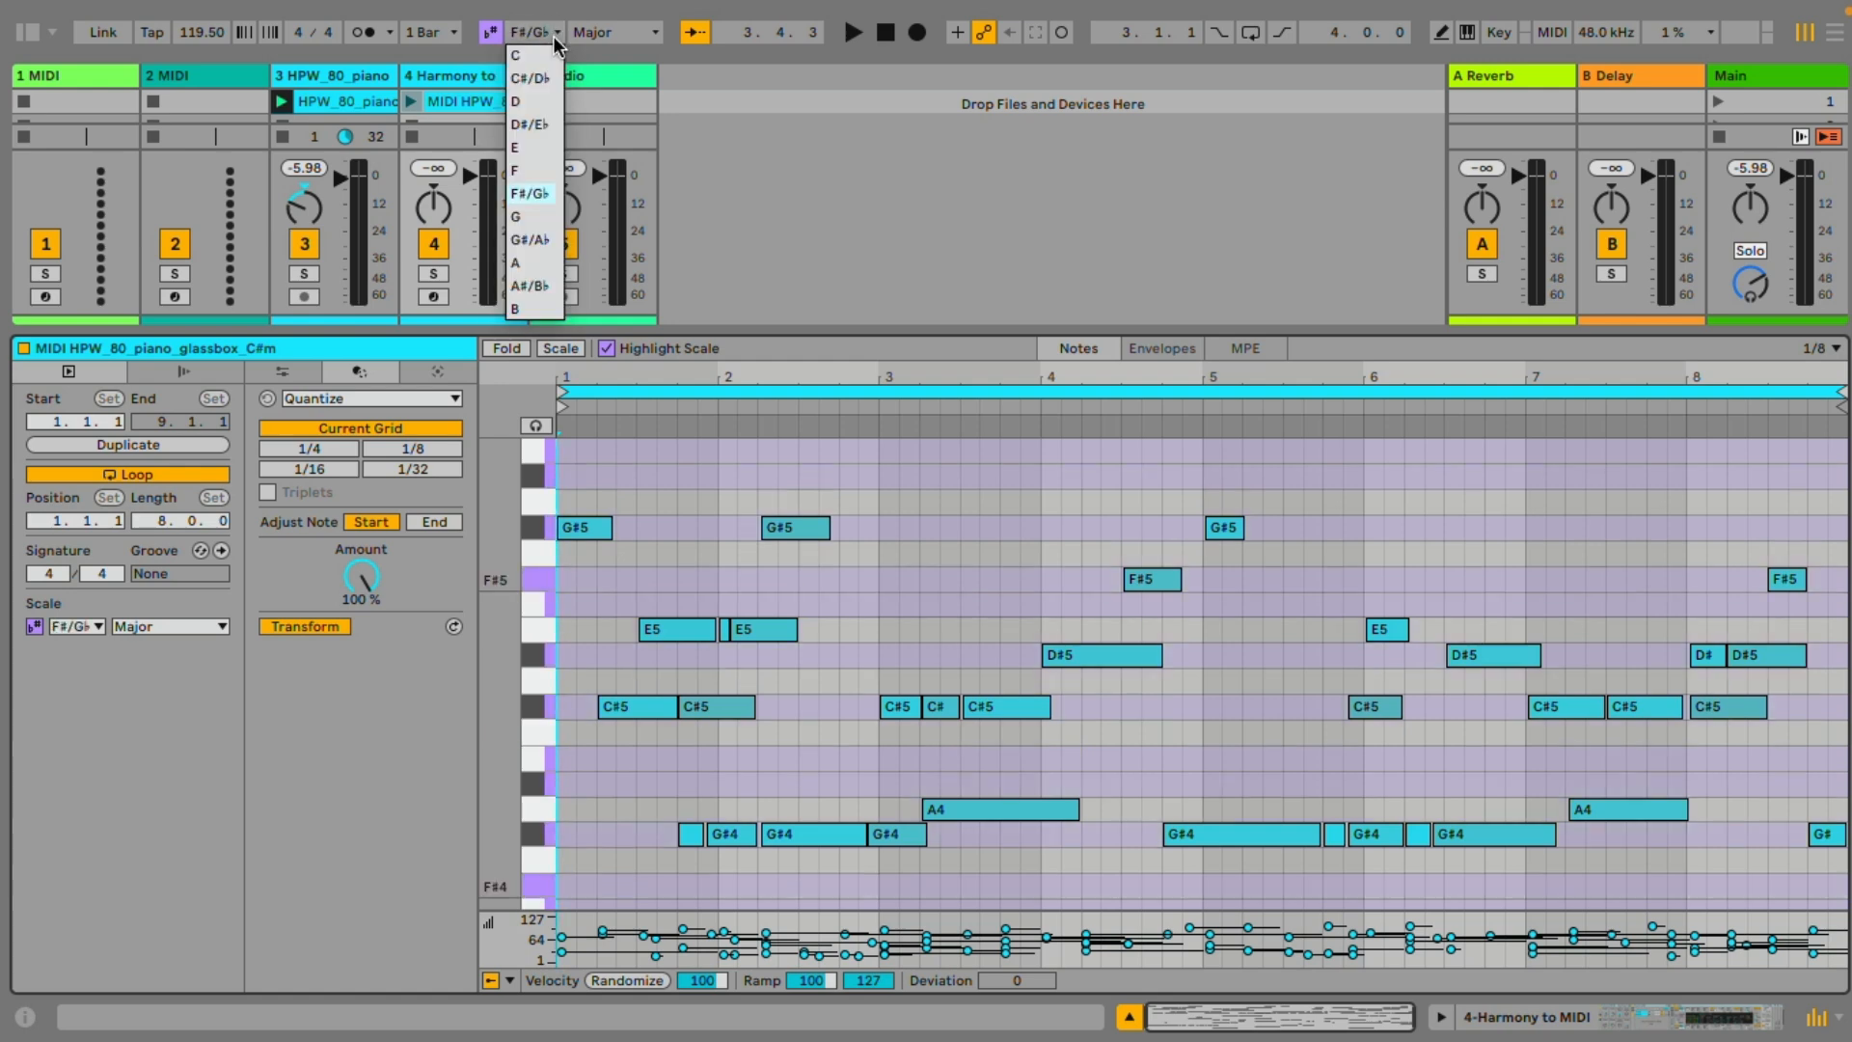
{"action": "left_click", "coordinate": [540, 240]}
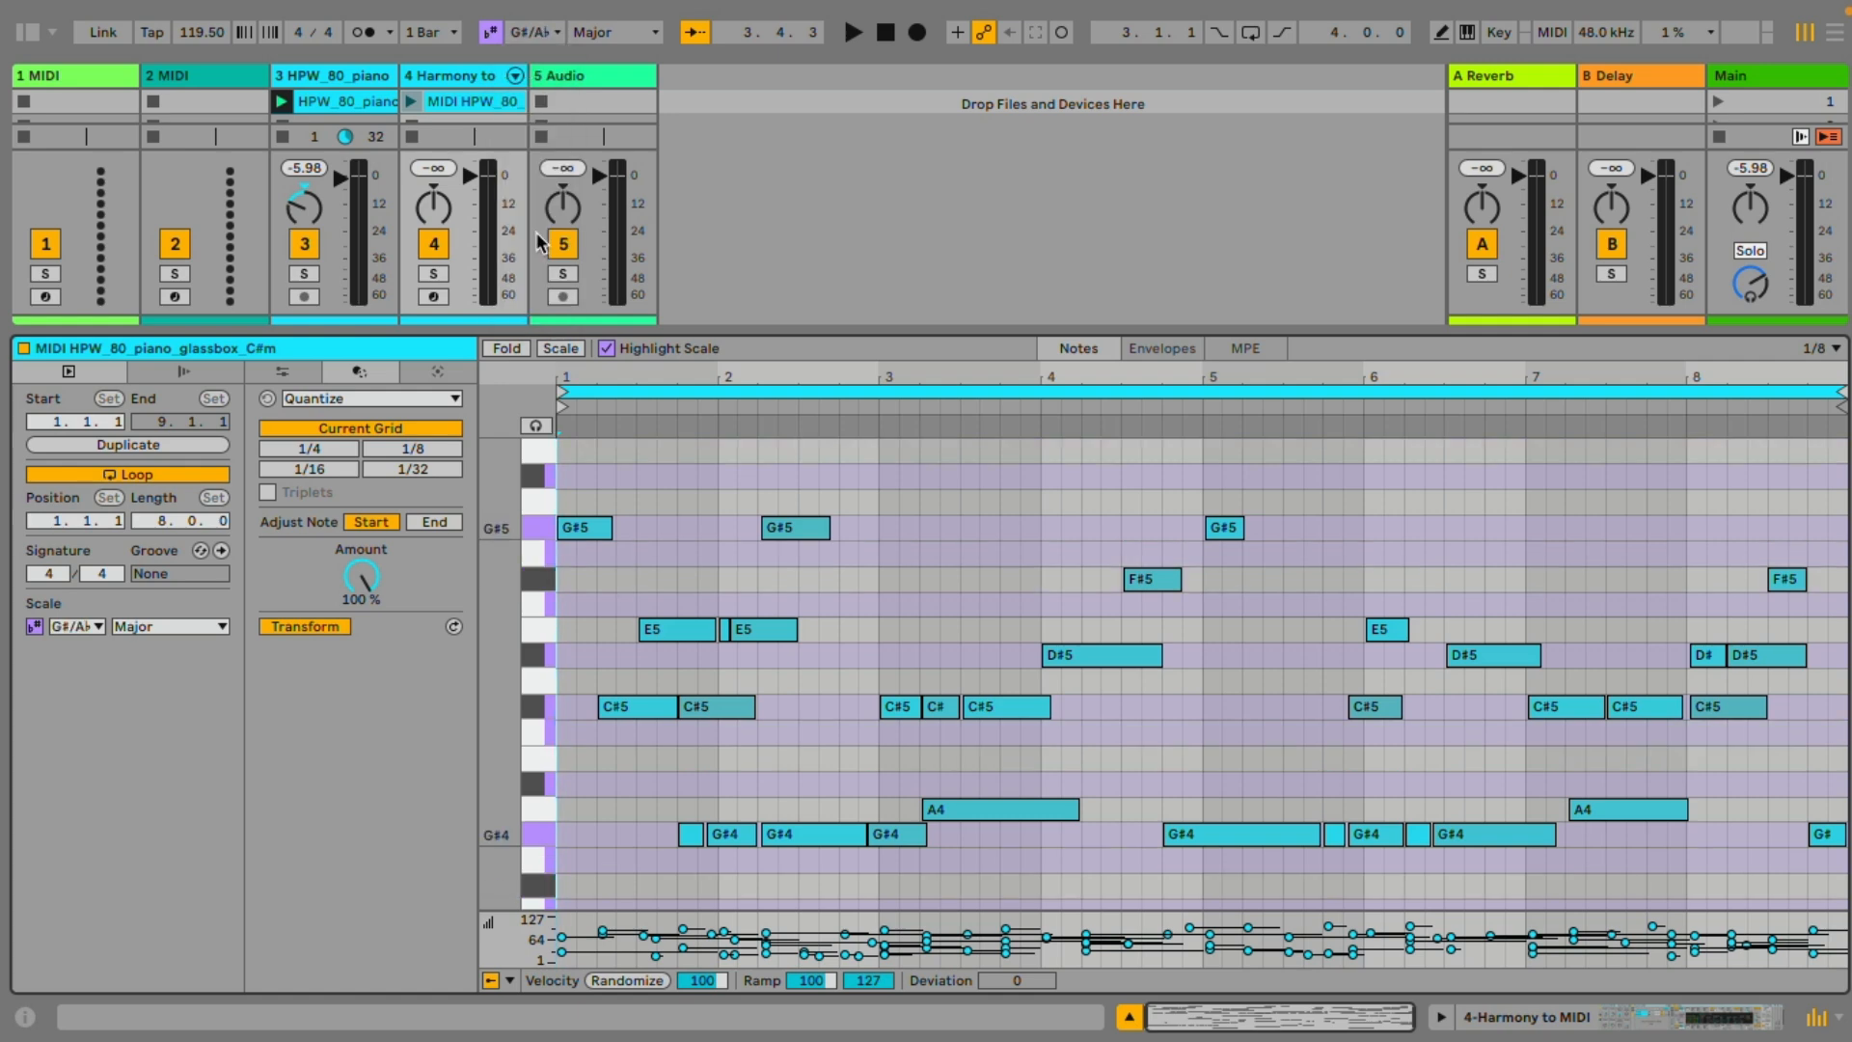
{"action": "left_click", "coordinate": [556, 38]}
{"action": "left_click", "coordinate": [538, 161]}
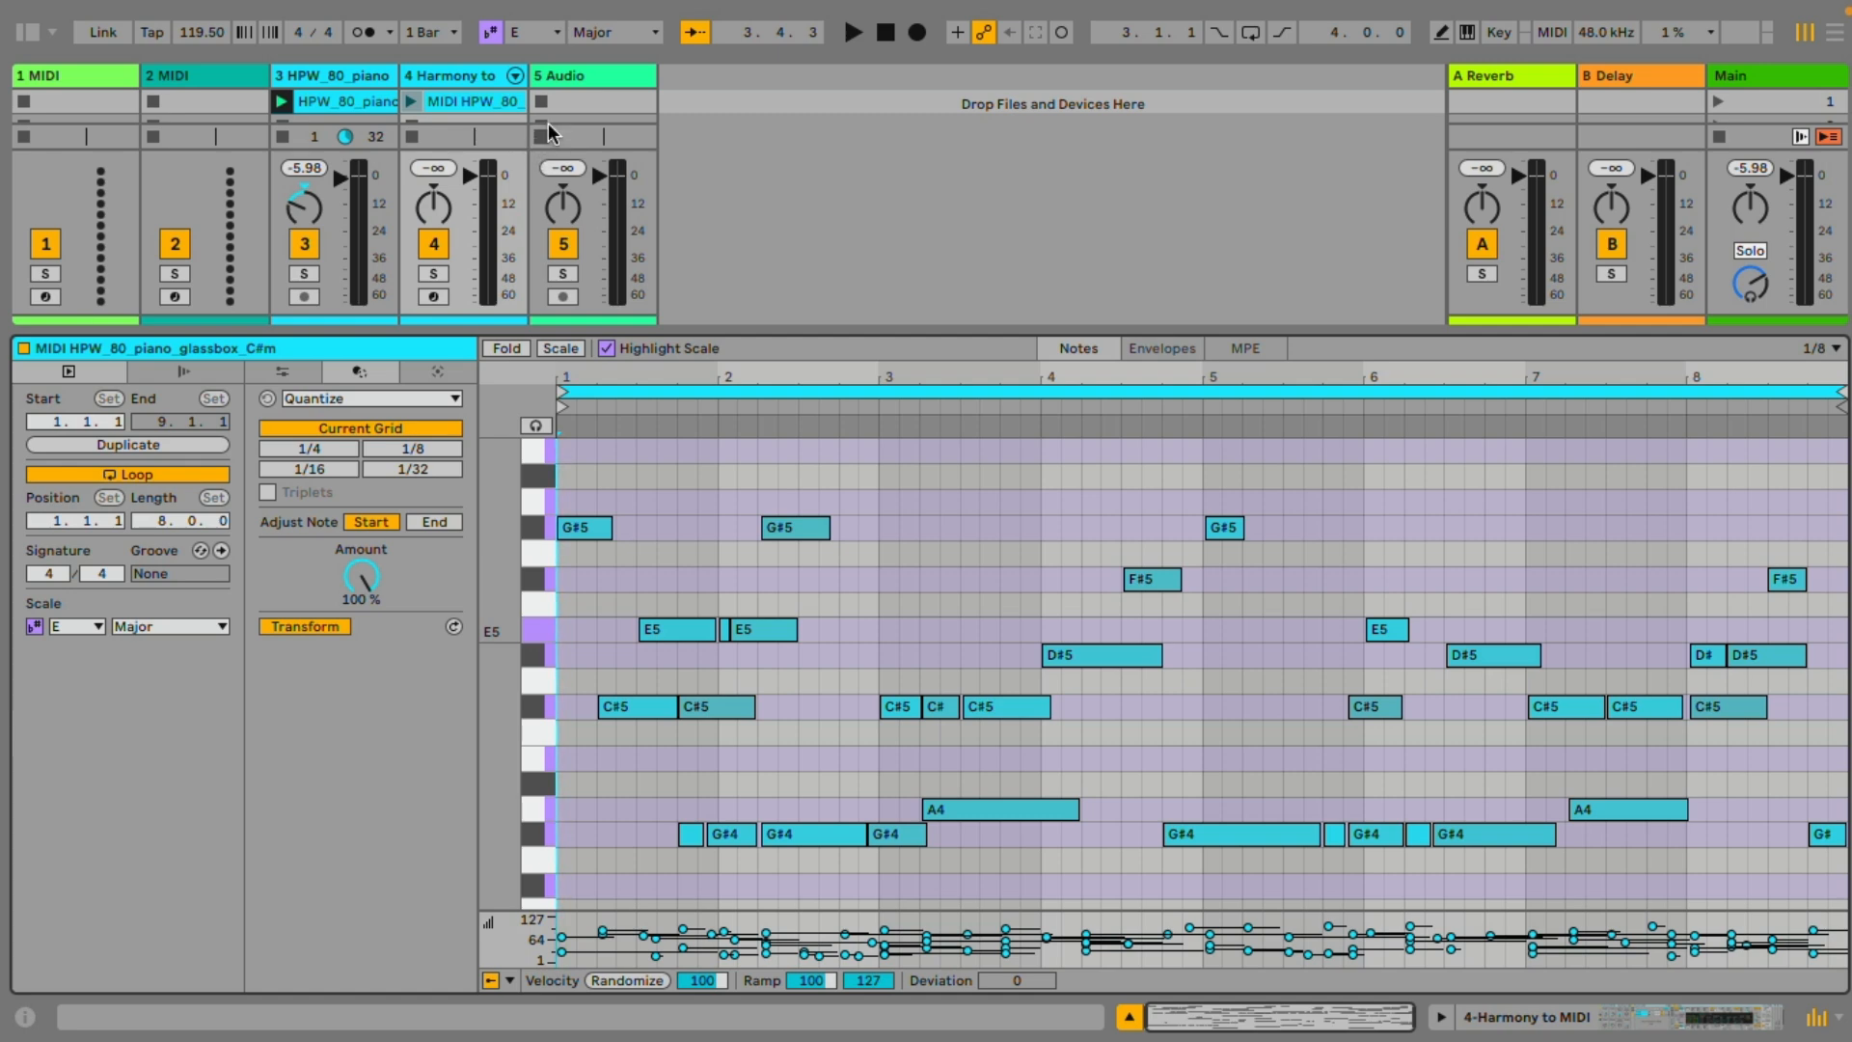
Try the Minor scale on root E, and return the scale to Major
{"action": "left_click", "coordinate": [584, 37]}
{"action": "left_click", "coordinate": [605, 77]}
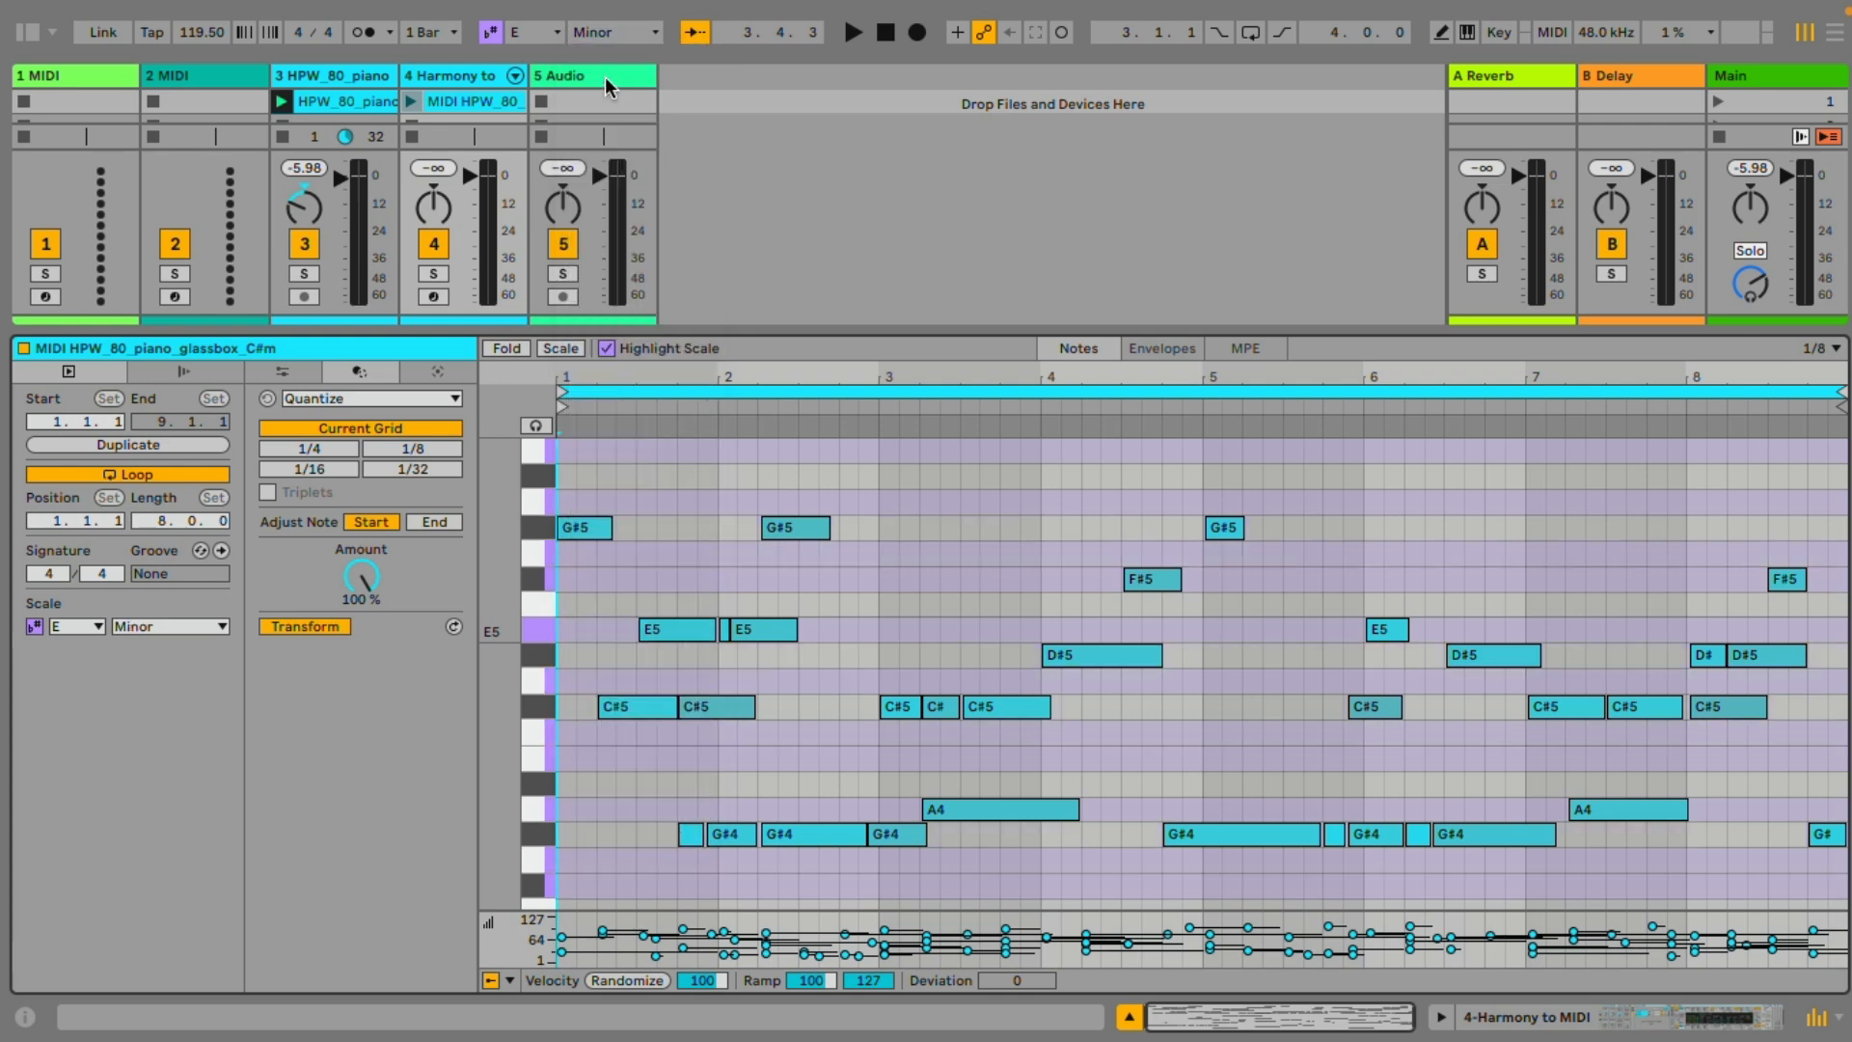
{"action": "left_click", "coordinate": [629, 37]}
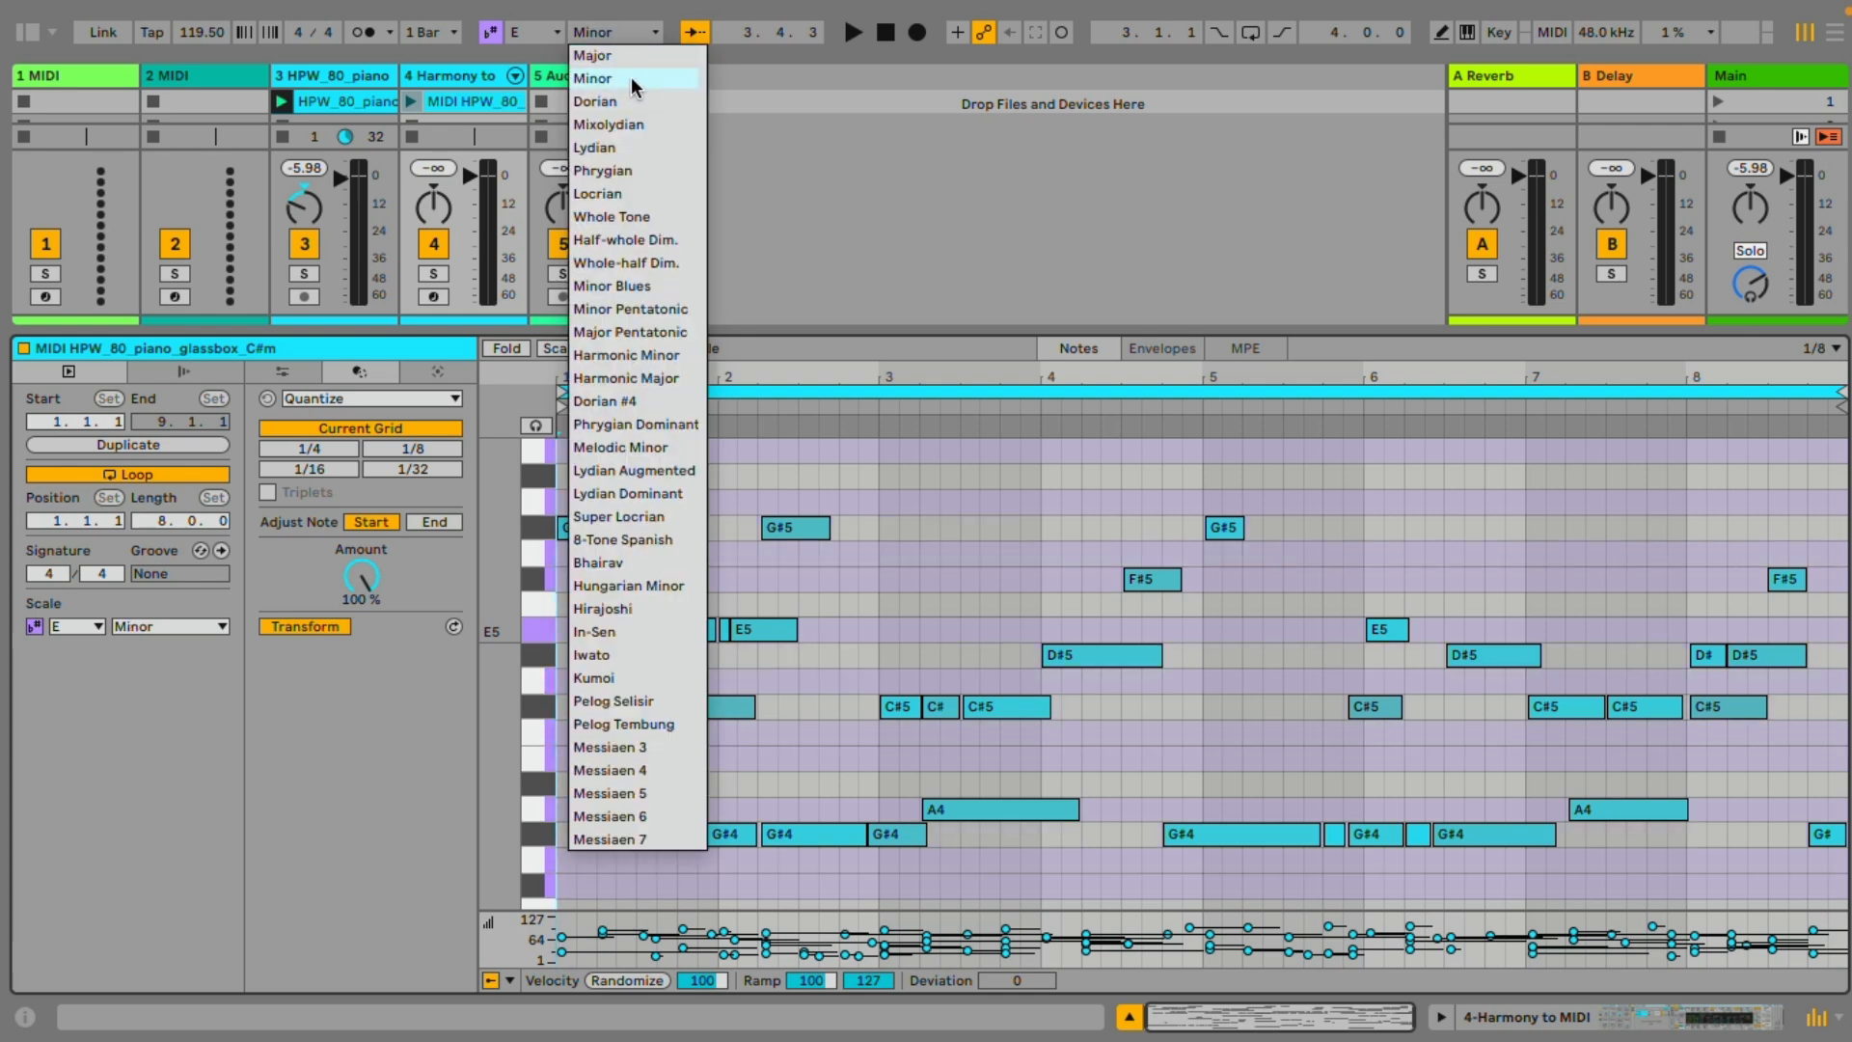
{"action": "left_click", "coordinate": [632, 60]}
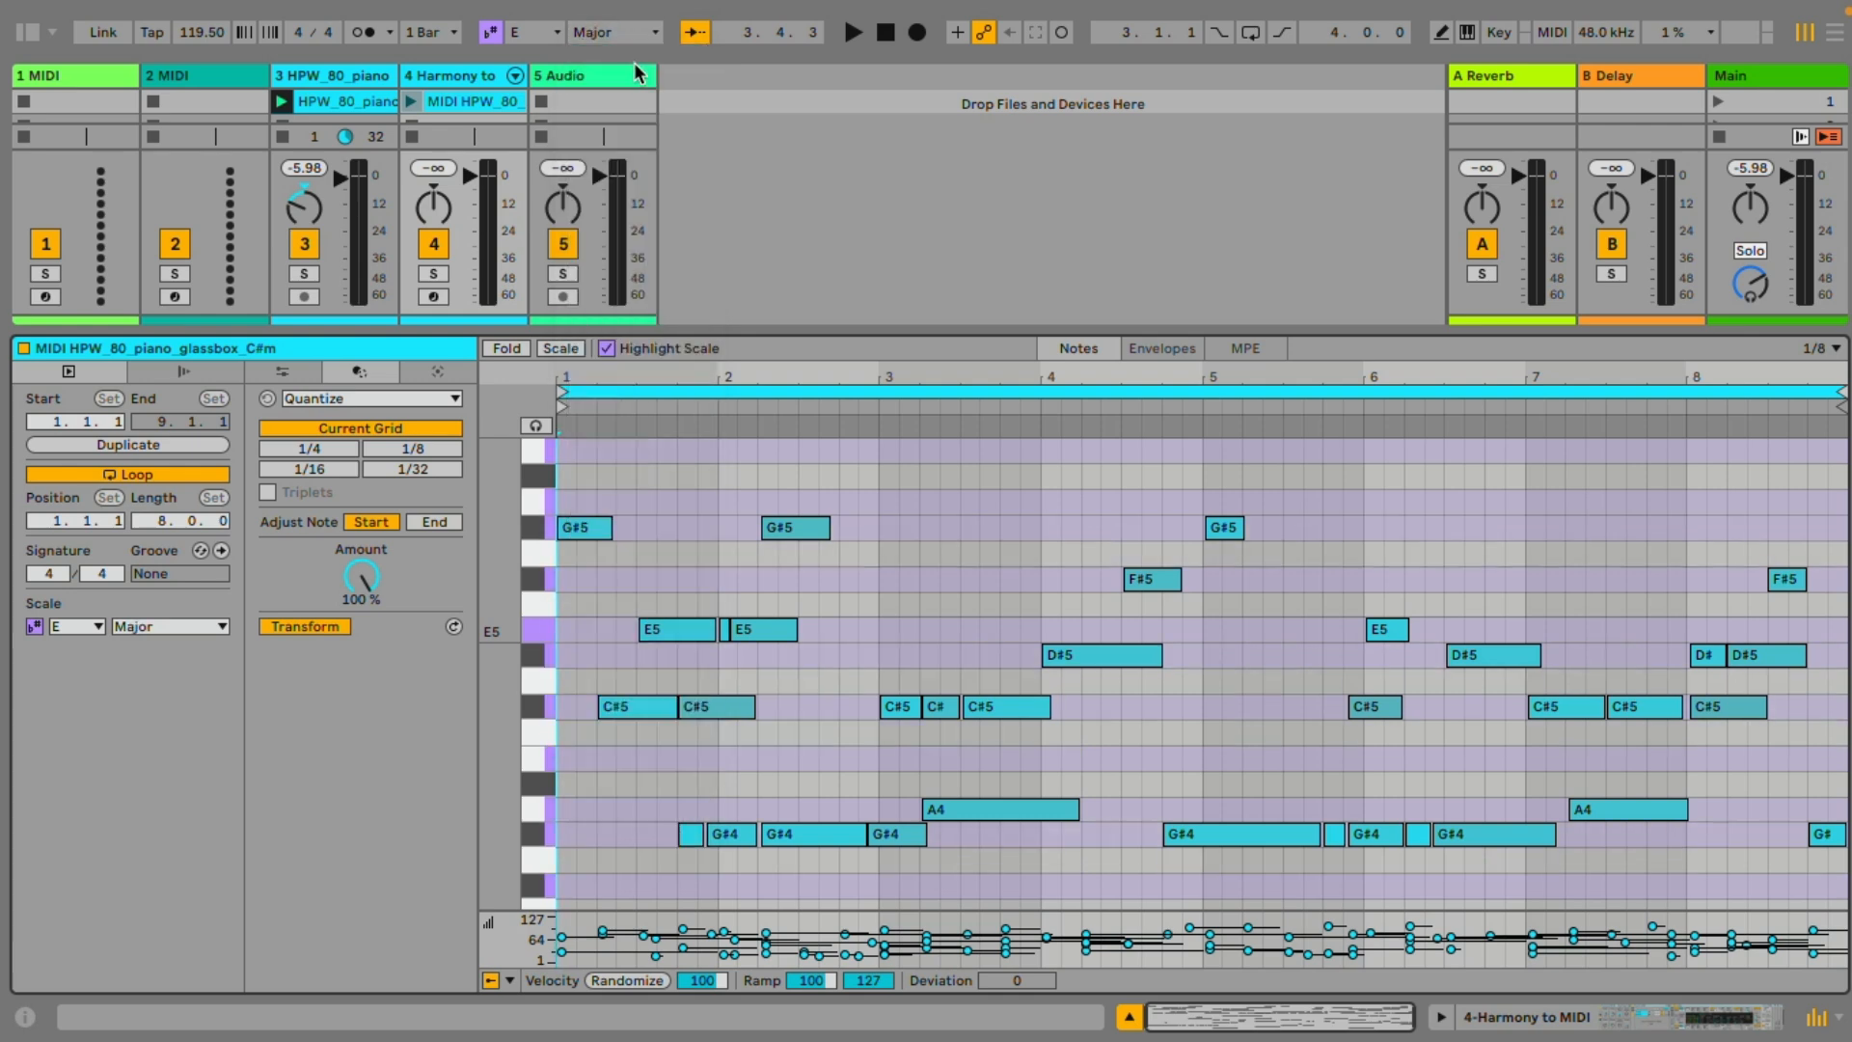
Set the scale to C#/D♭ Minor to match the converted piano notes
{"action": "left_click", "coordinate": [532, 32]}
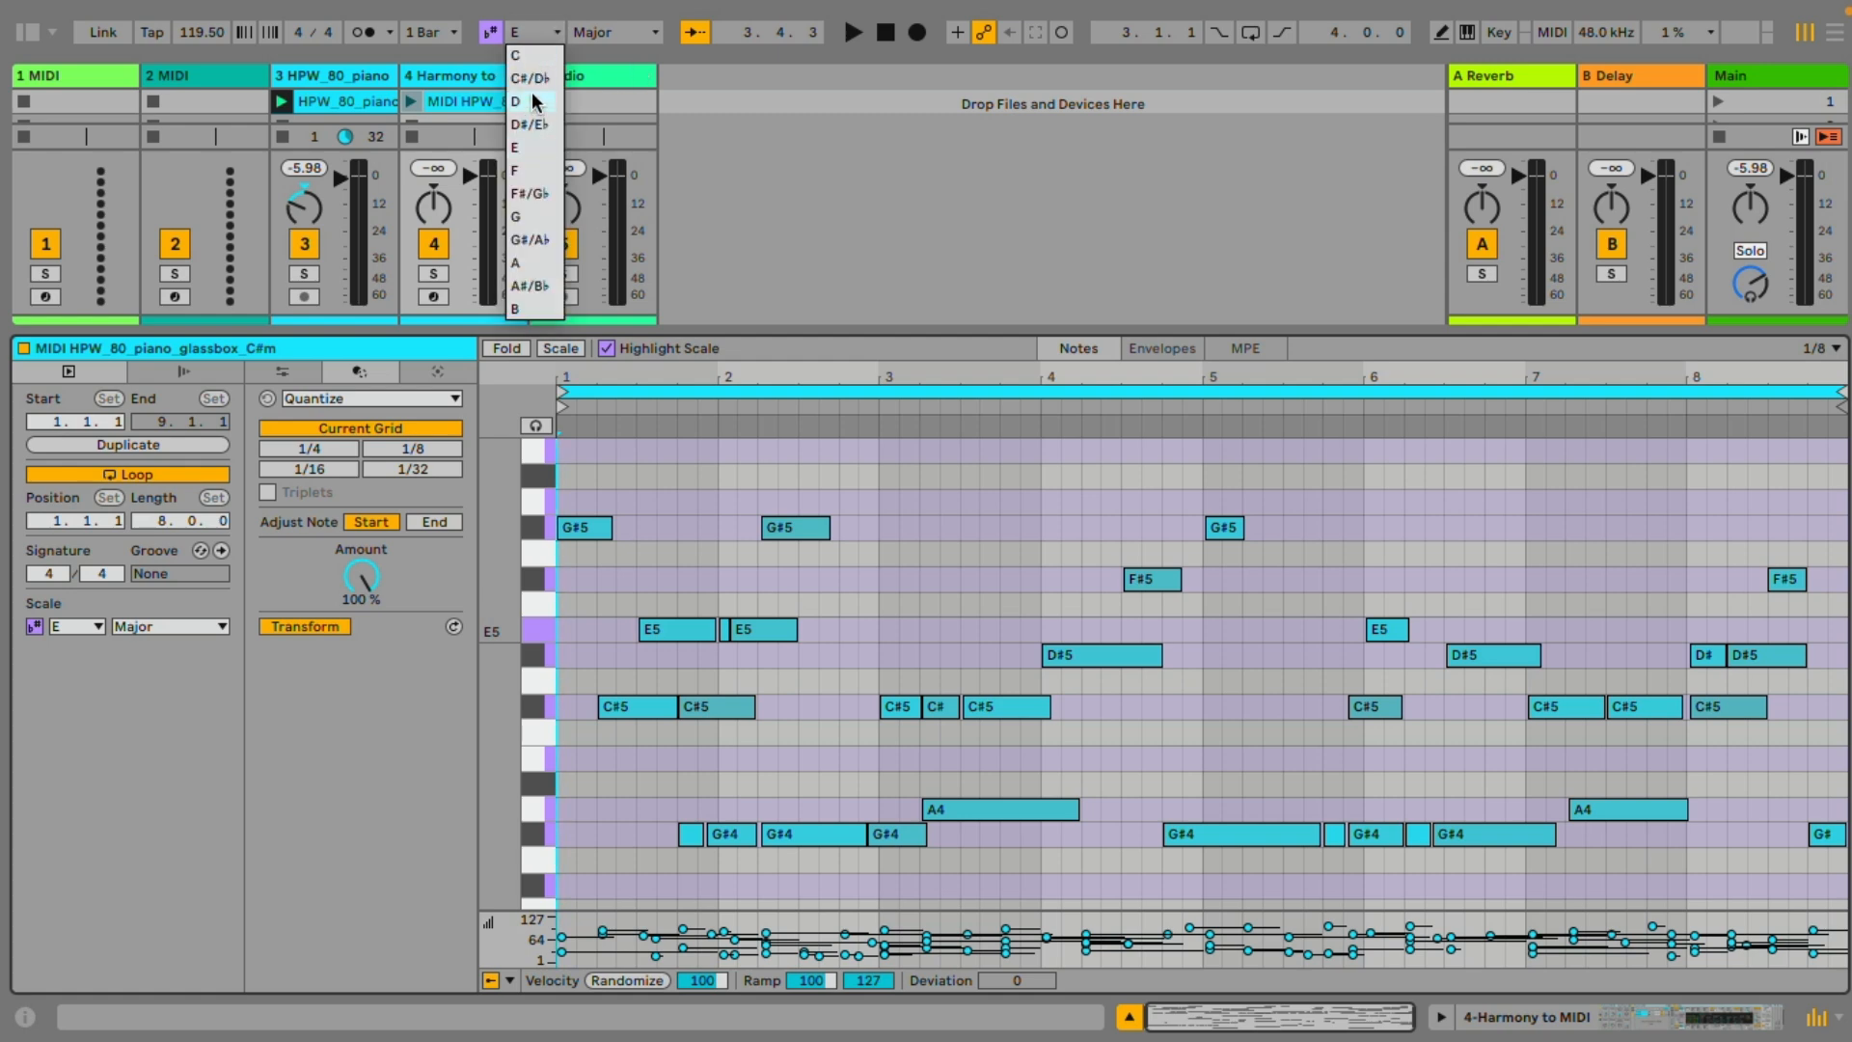
{"action": "left_click", "coordinate": [530, 78]}
{"action": "left_click", "coordinate": [618, 32]}
{"action": "left_click", "coordinate": [618, 62]}
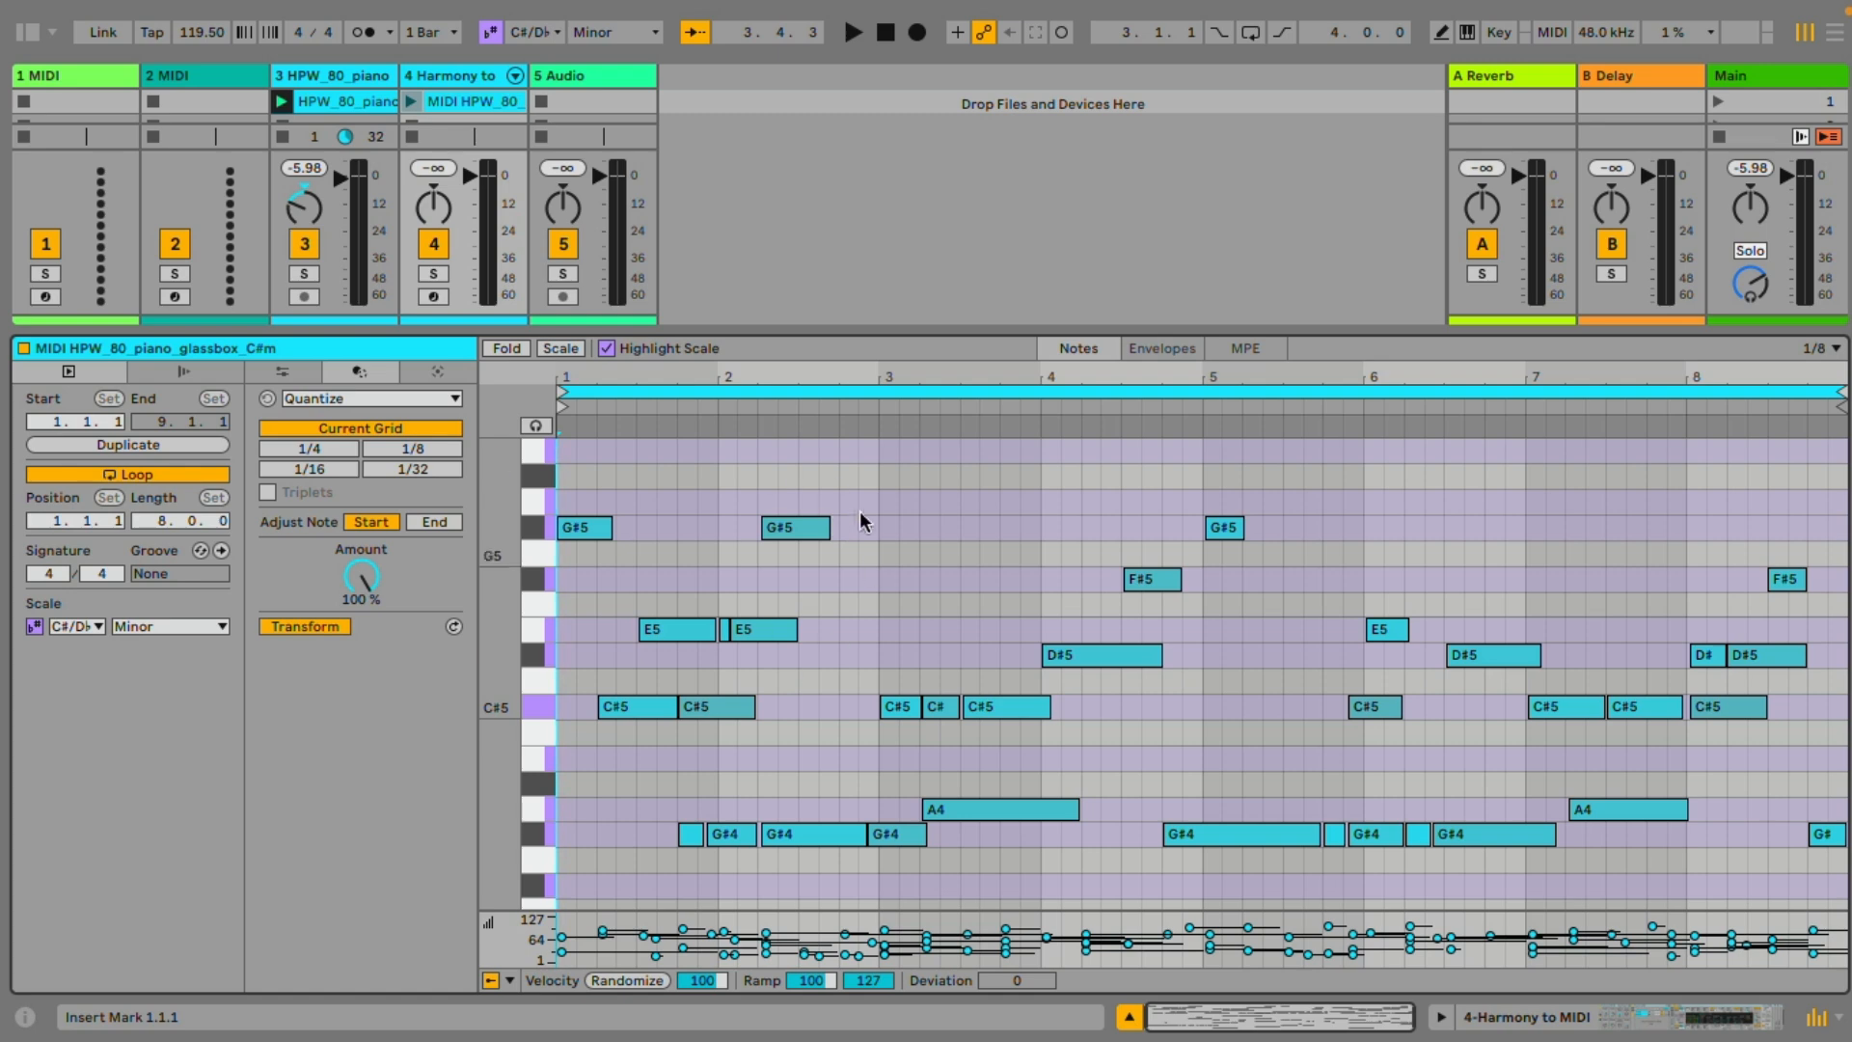
{"action": "scroll", "coordinate": [796, 636], "scroll_direction": "down", "scroll_amount": 1}
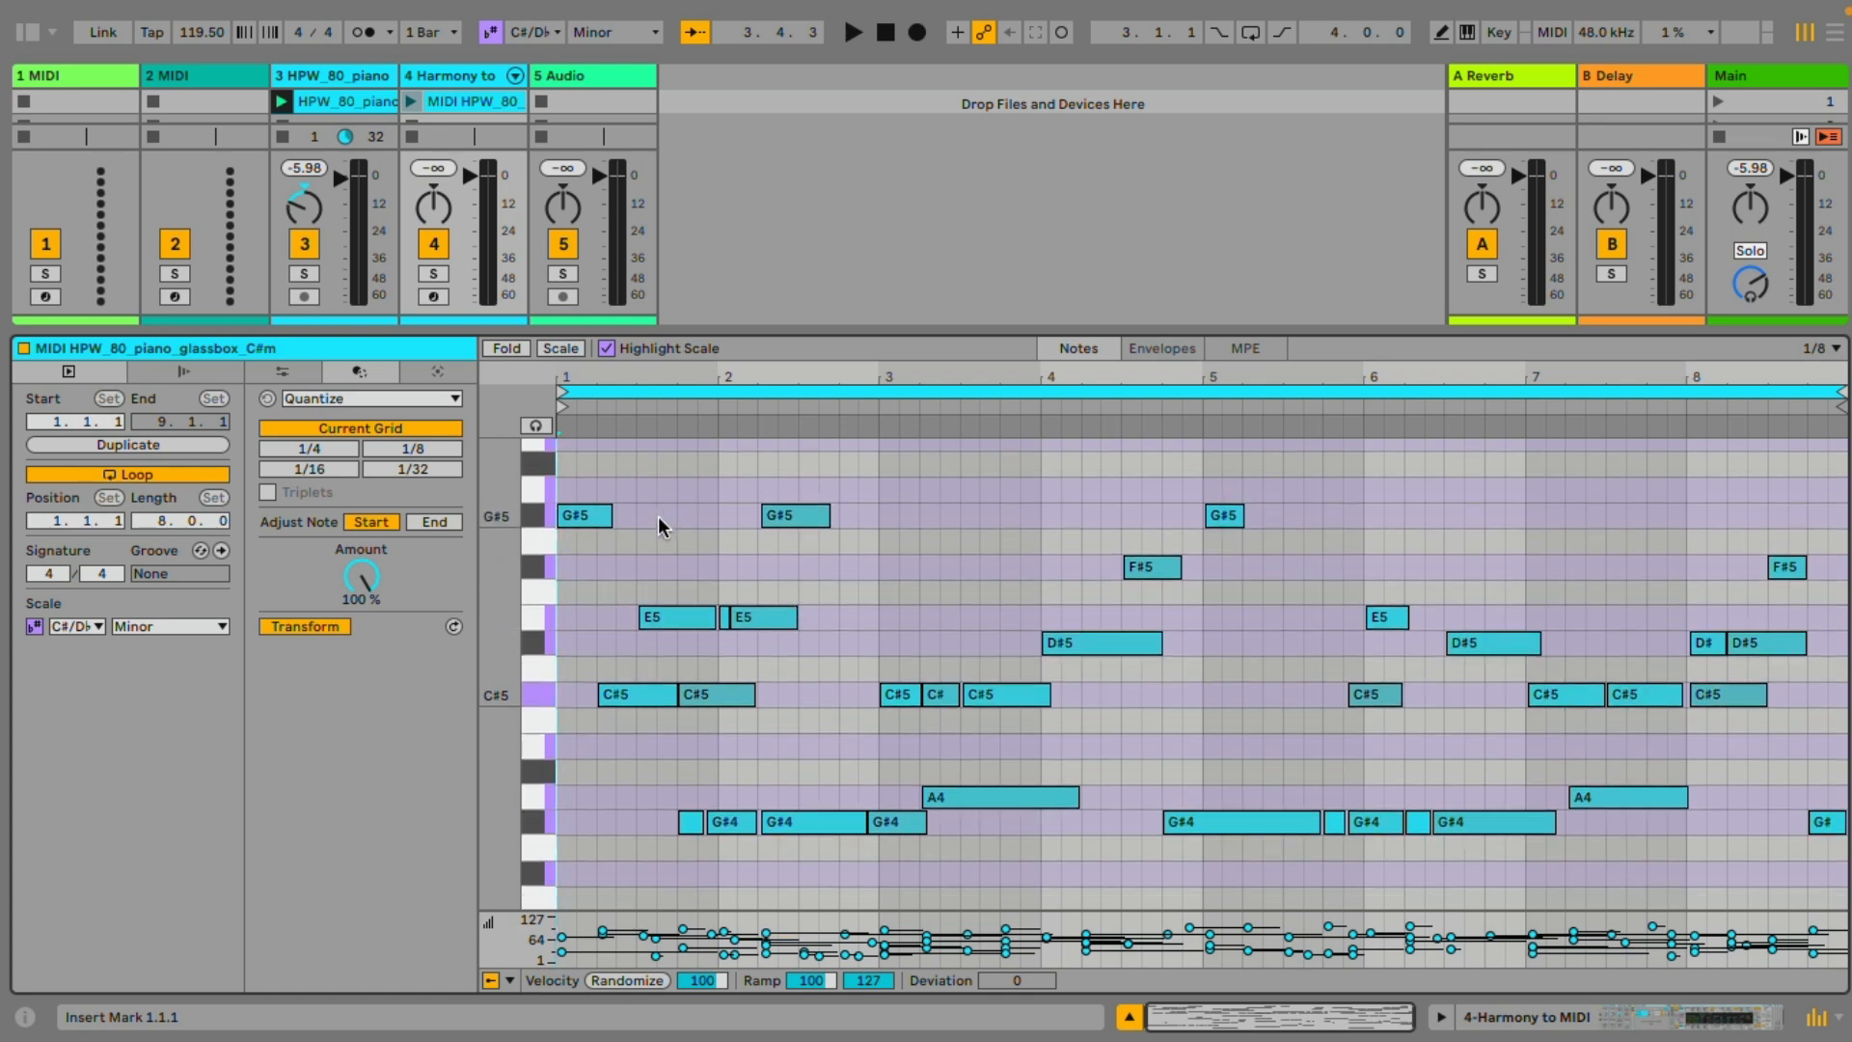
Solo the converted harmony track and play its MIDI clip with the notes displayed in a smaller editor
{"action": "left_click_drag", "start_coordinate": [488, 334], "coordinate": [470, 565]}
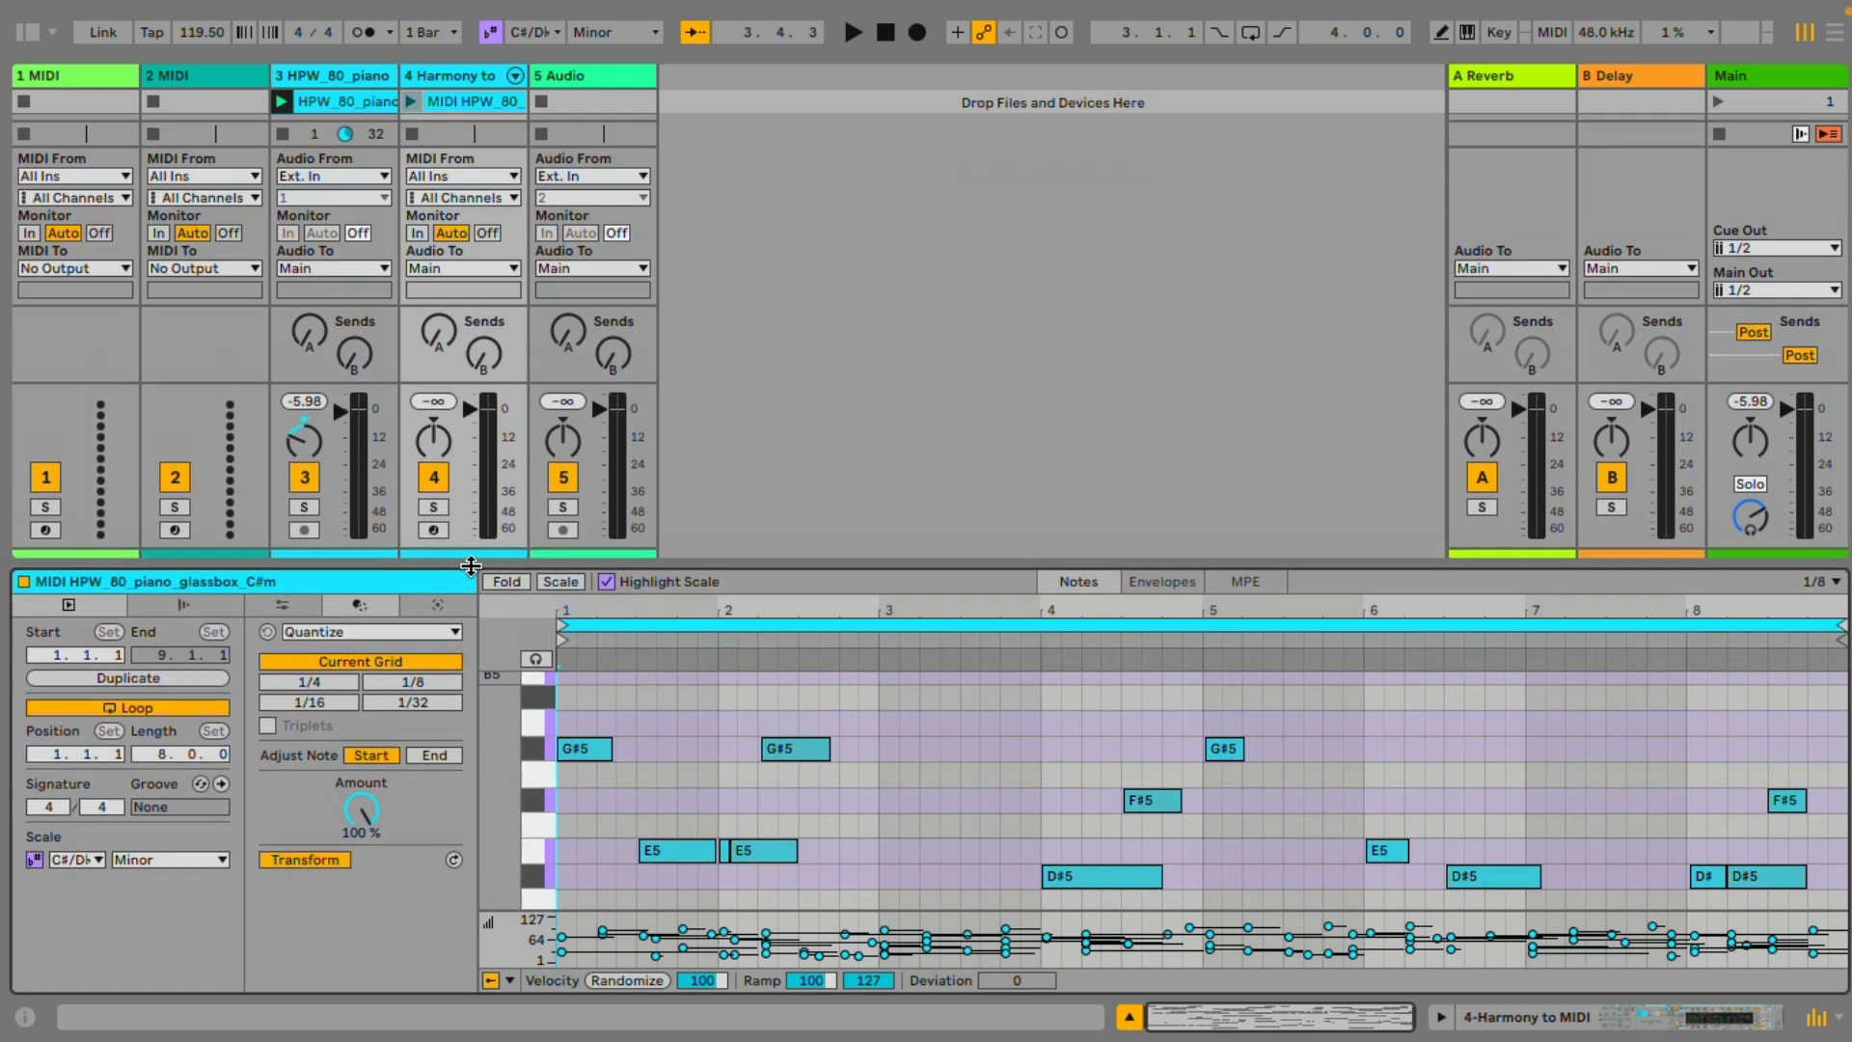
{"action": "double_click", "coordinate": [454, 73]}
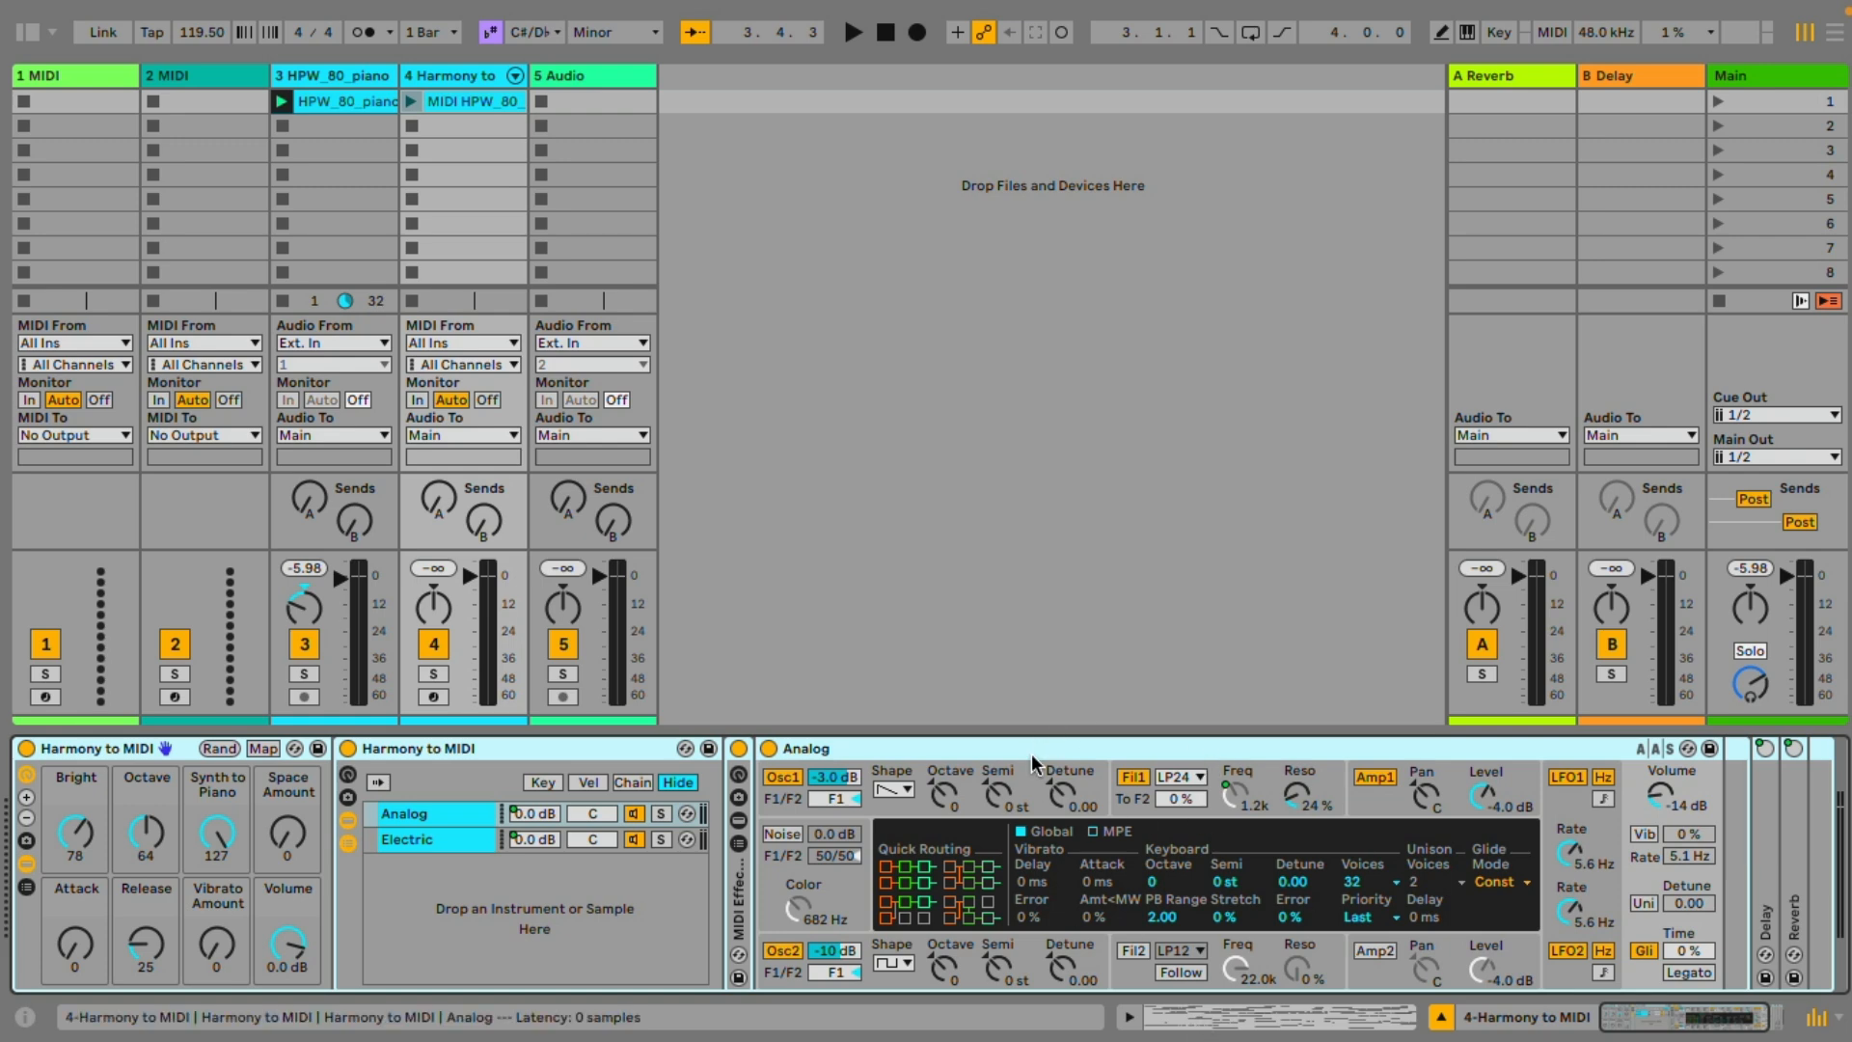
{"action": "left_click", "coordinate": [433, 673]}
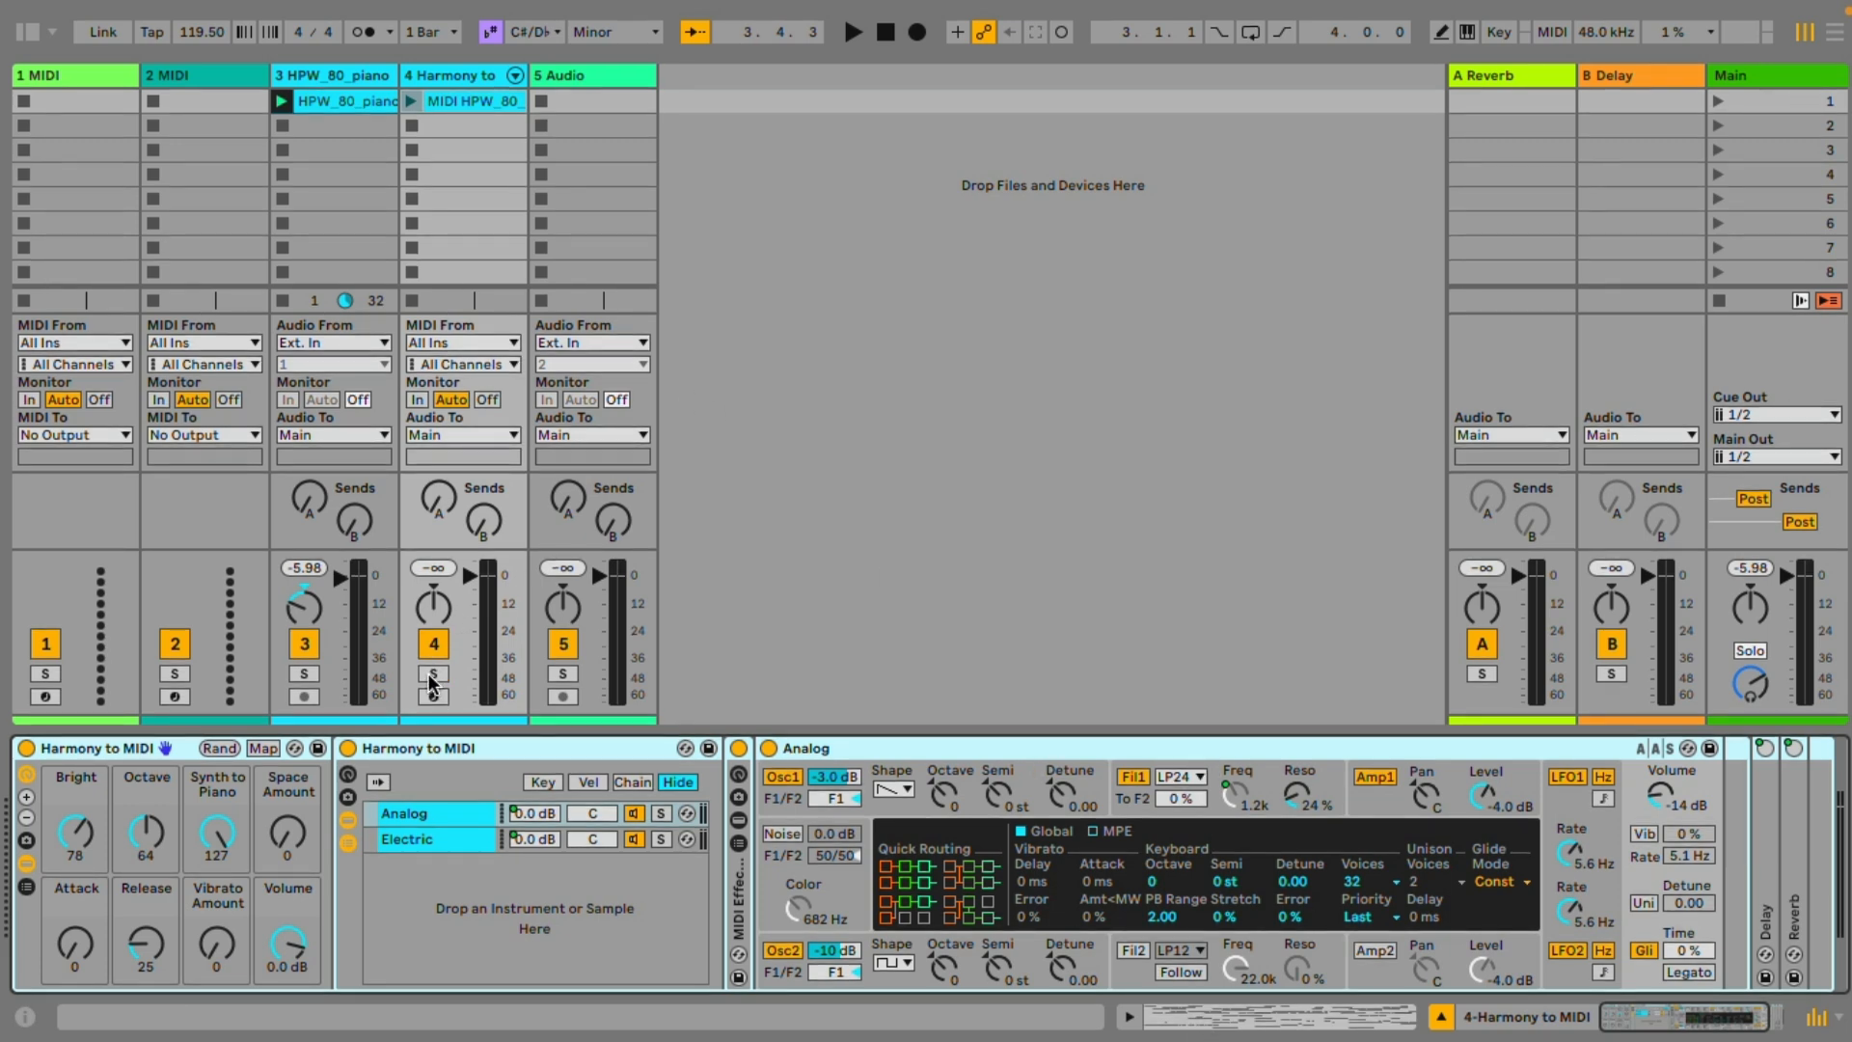
{"action": "left_click", "coordinate": [411, 100]}
{"action": "left_click", "coordinate": [460, 101]}
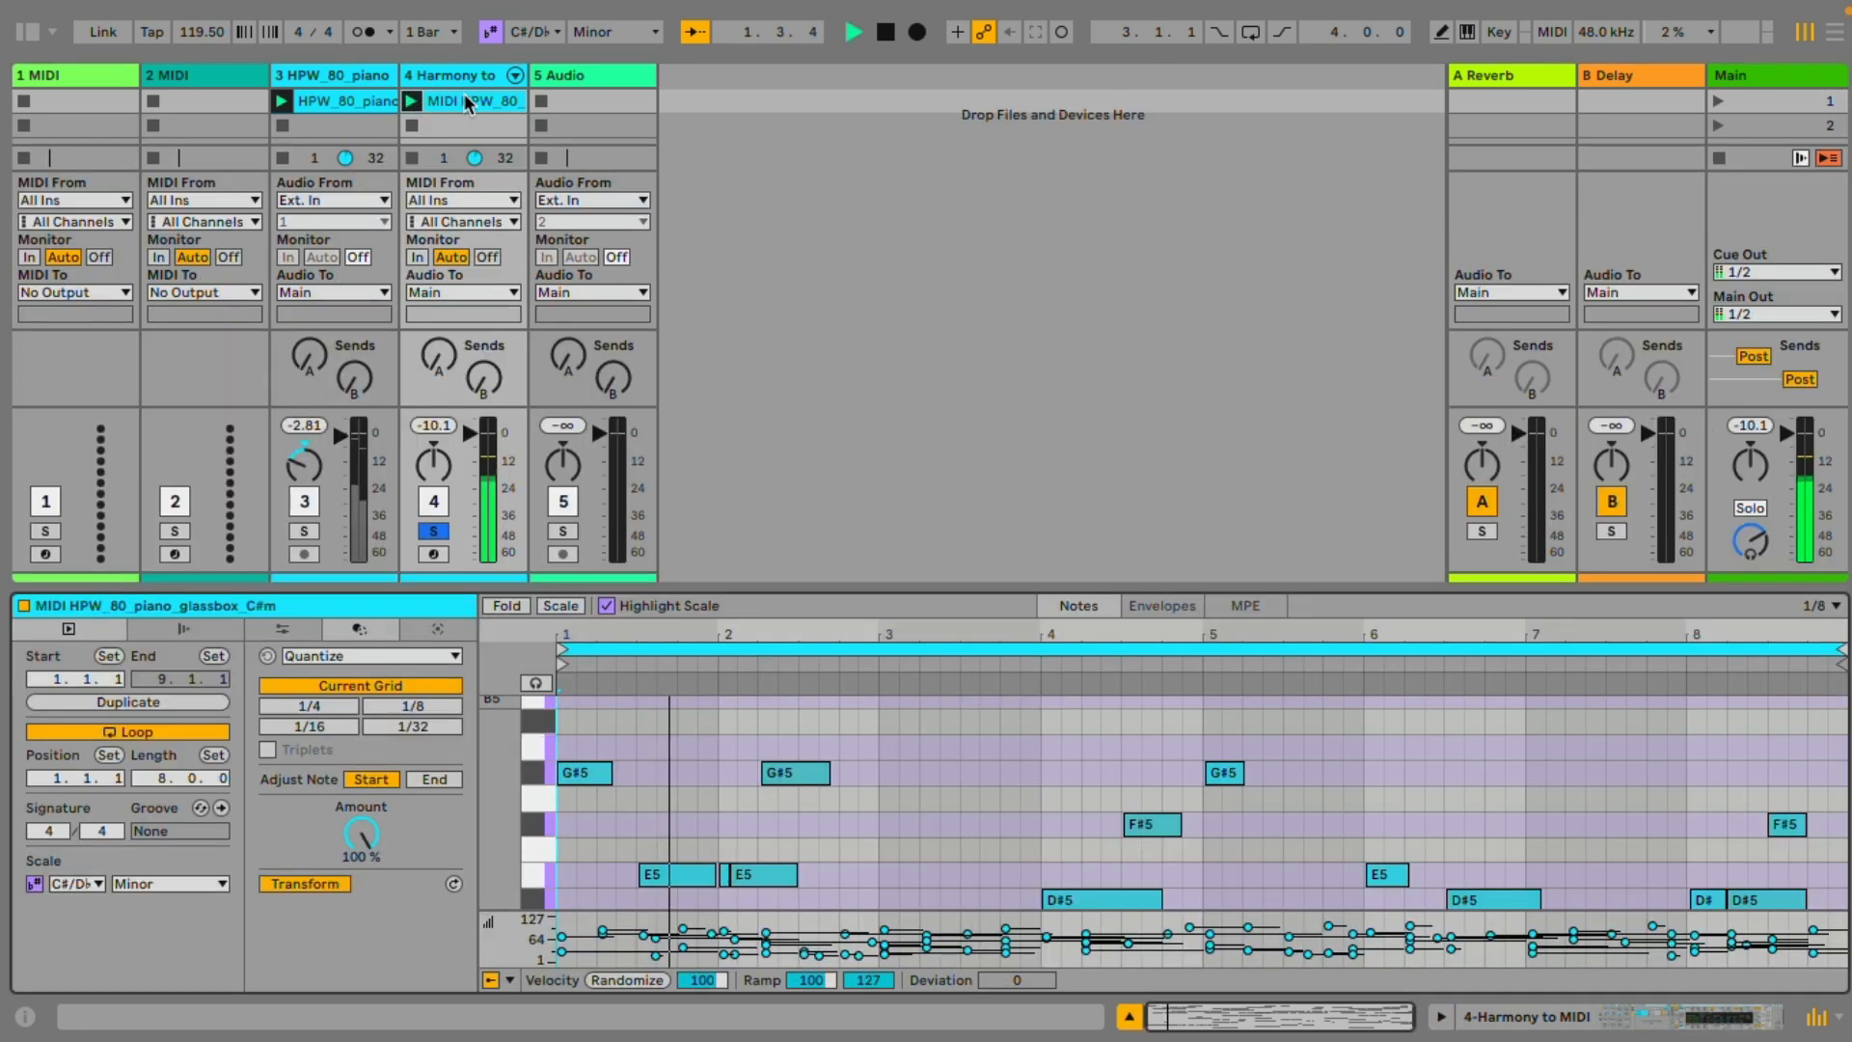
Examine the converted clip's notes across the octaves against the highlighted C#/D♭ Minor scale
{"action": "scroll", "coordinate": [1028, 837], "scroll_direction": "down", "scroll_amount": 3}
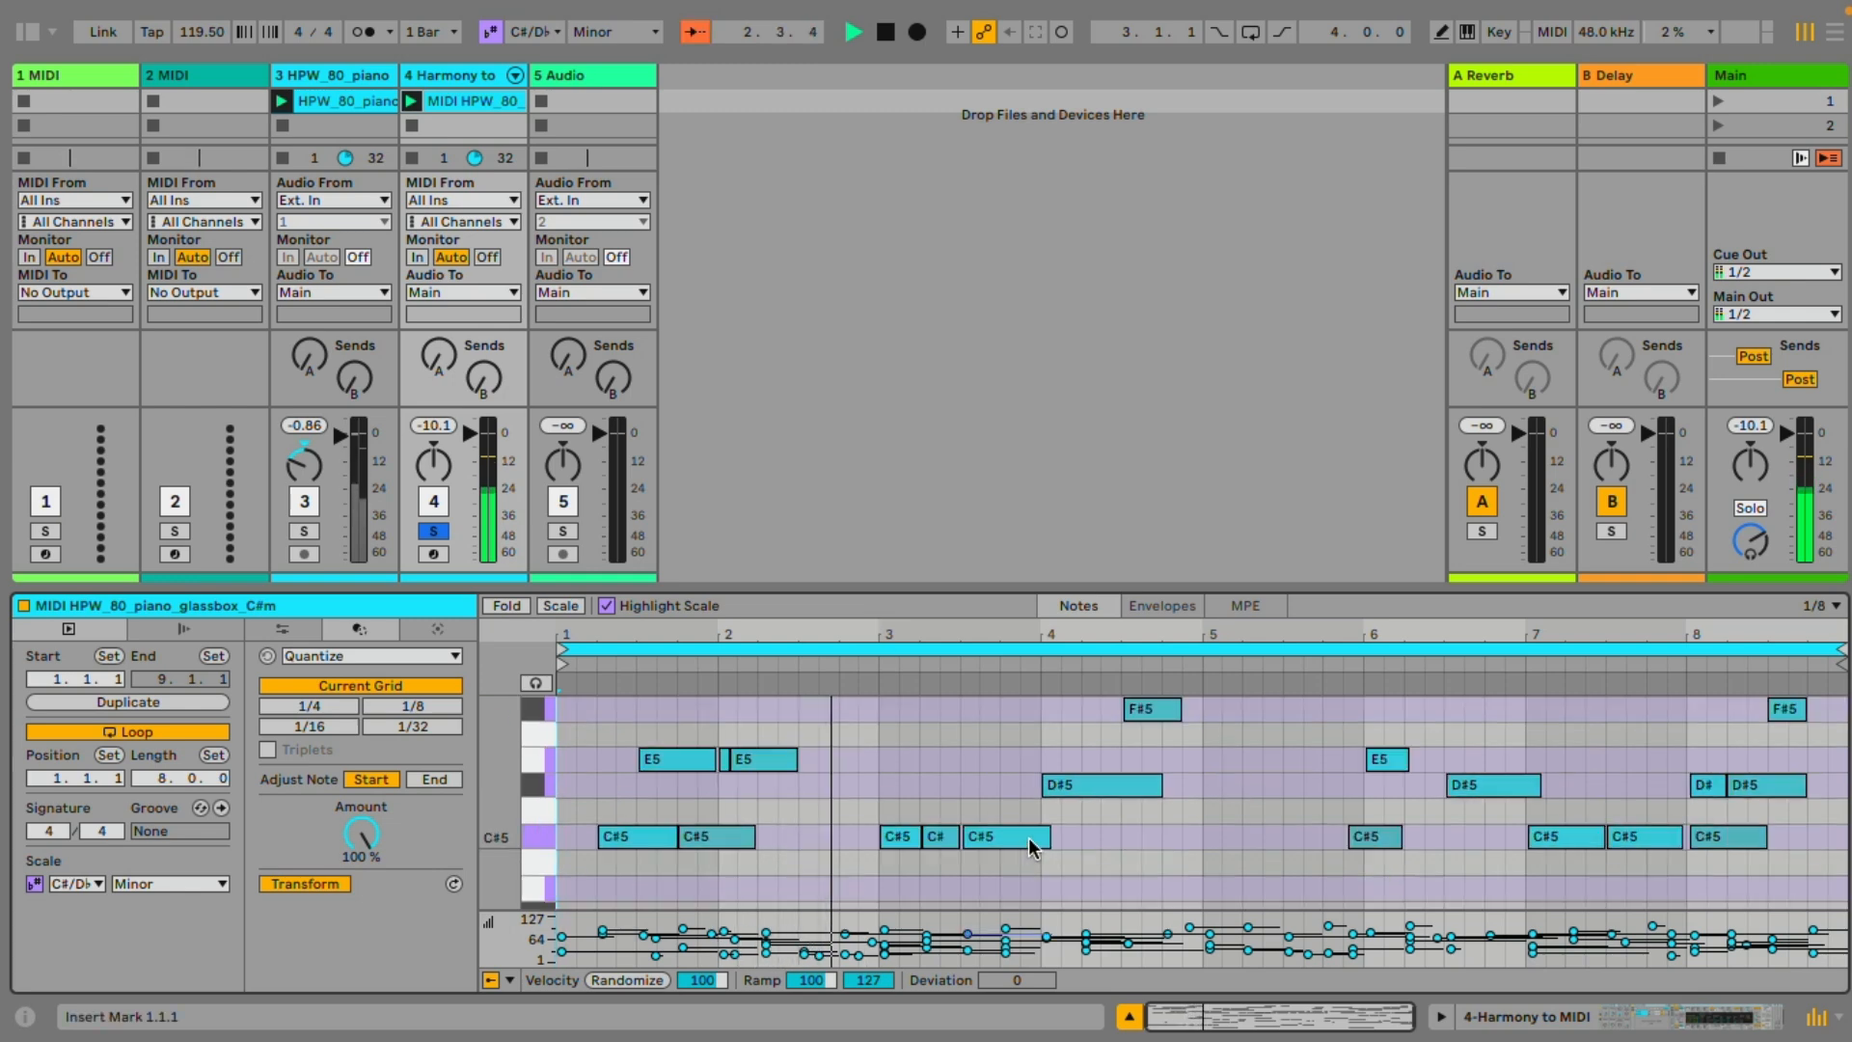
{"action": "scroll", "coordinate": [1030, 835], "scroll_direction": "down", "scroll_amount": 3}
{"action": "scroll", "coordinate": [1025, 820], "scroll_direction": "down", "scroll_amount": 3}
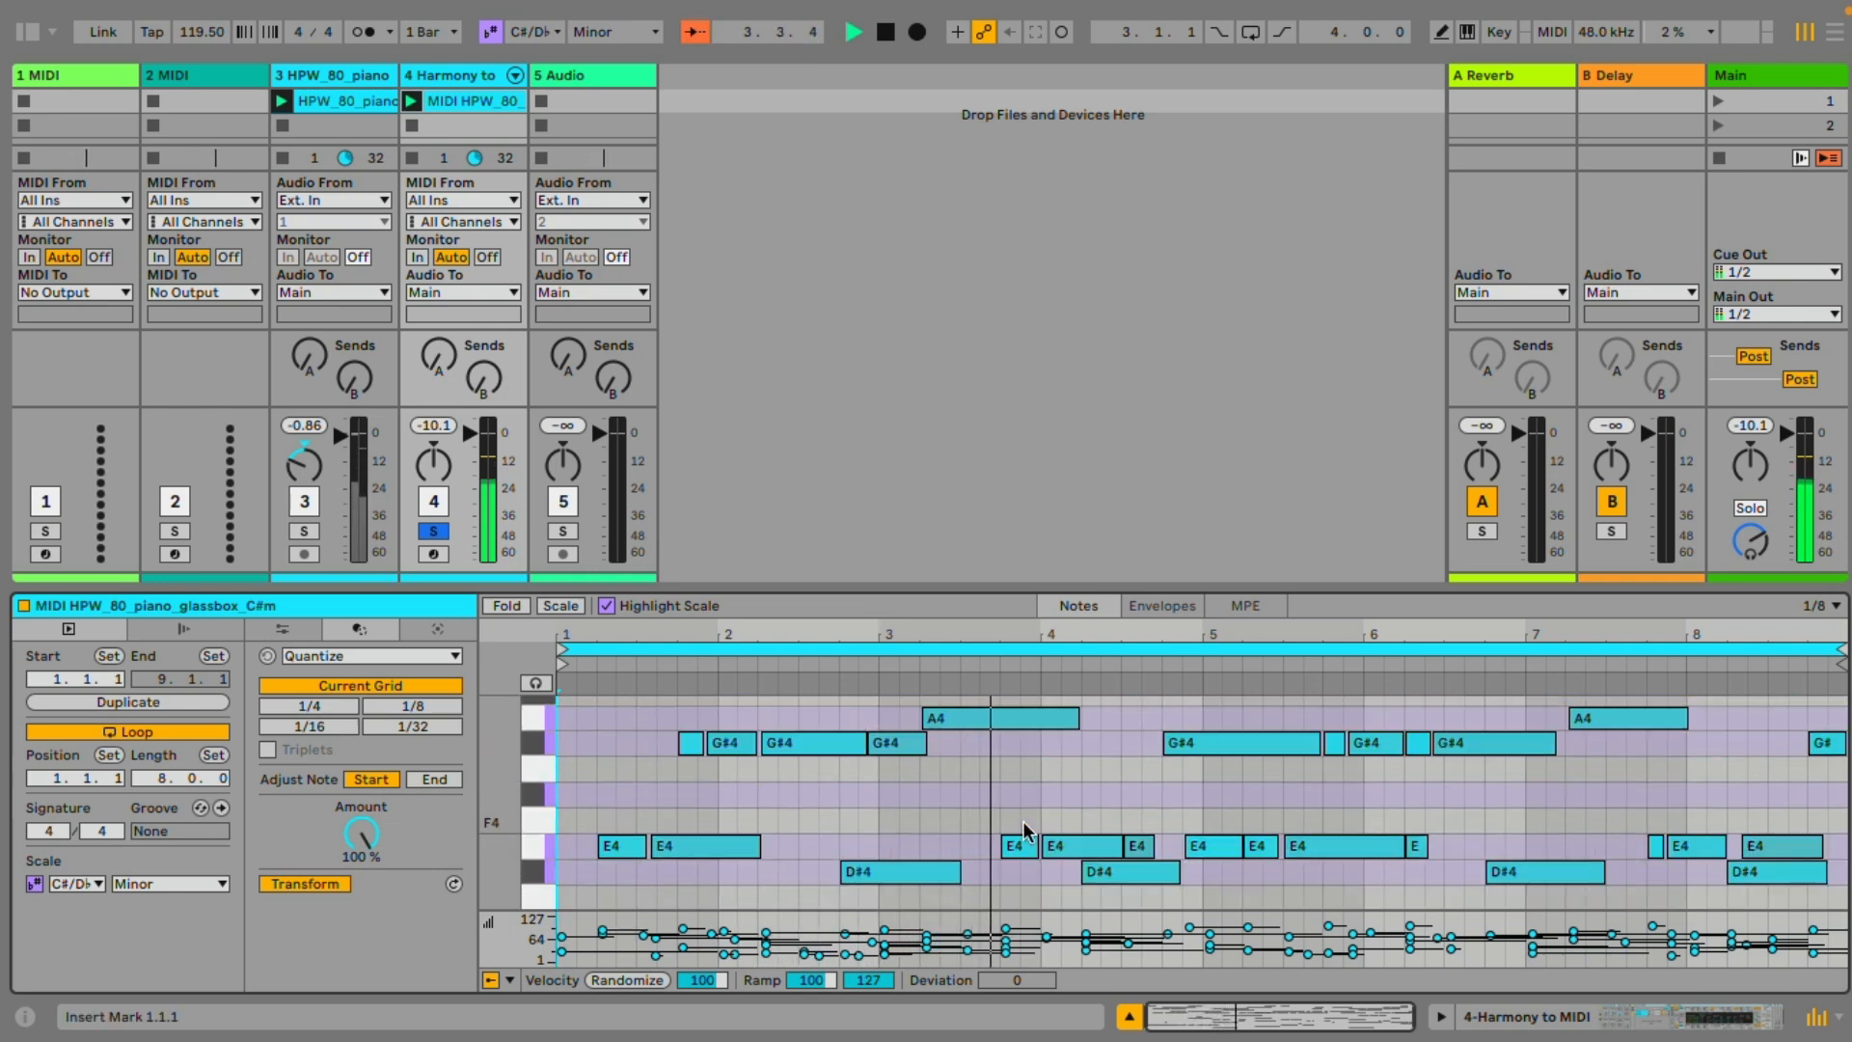
{"action": "scroll", "coordinate": [1023, 820], "scroll_direction": "down", "scroll_amount": 1}
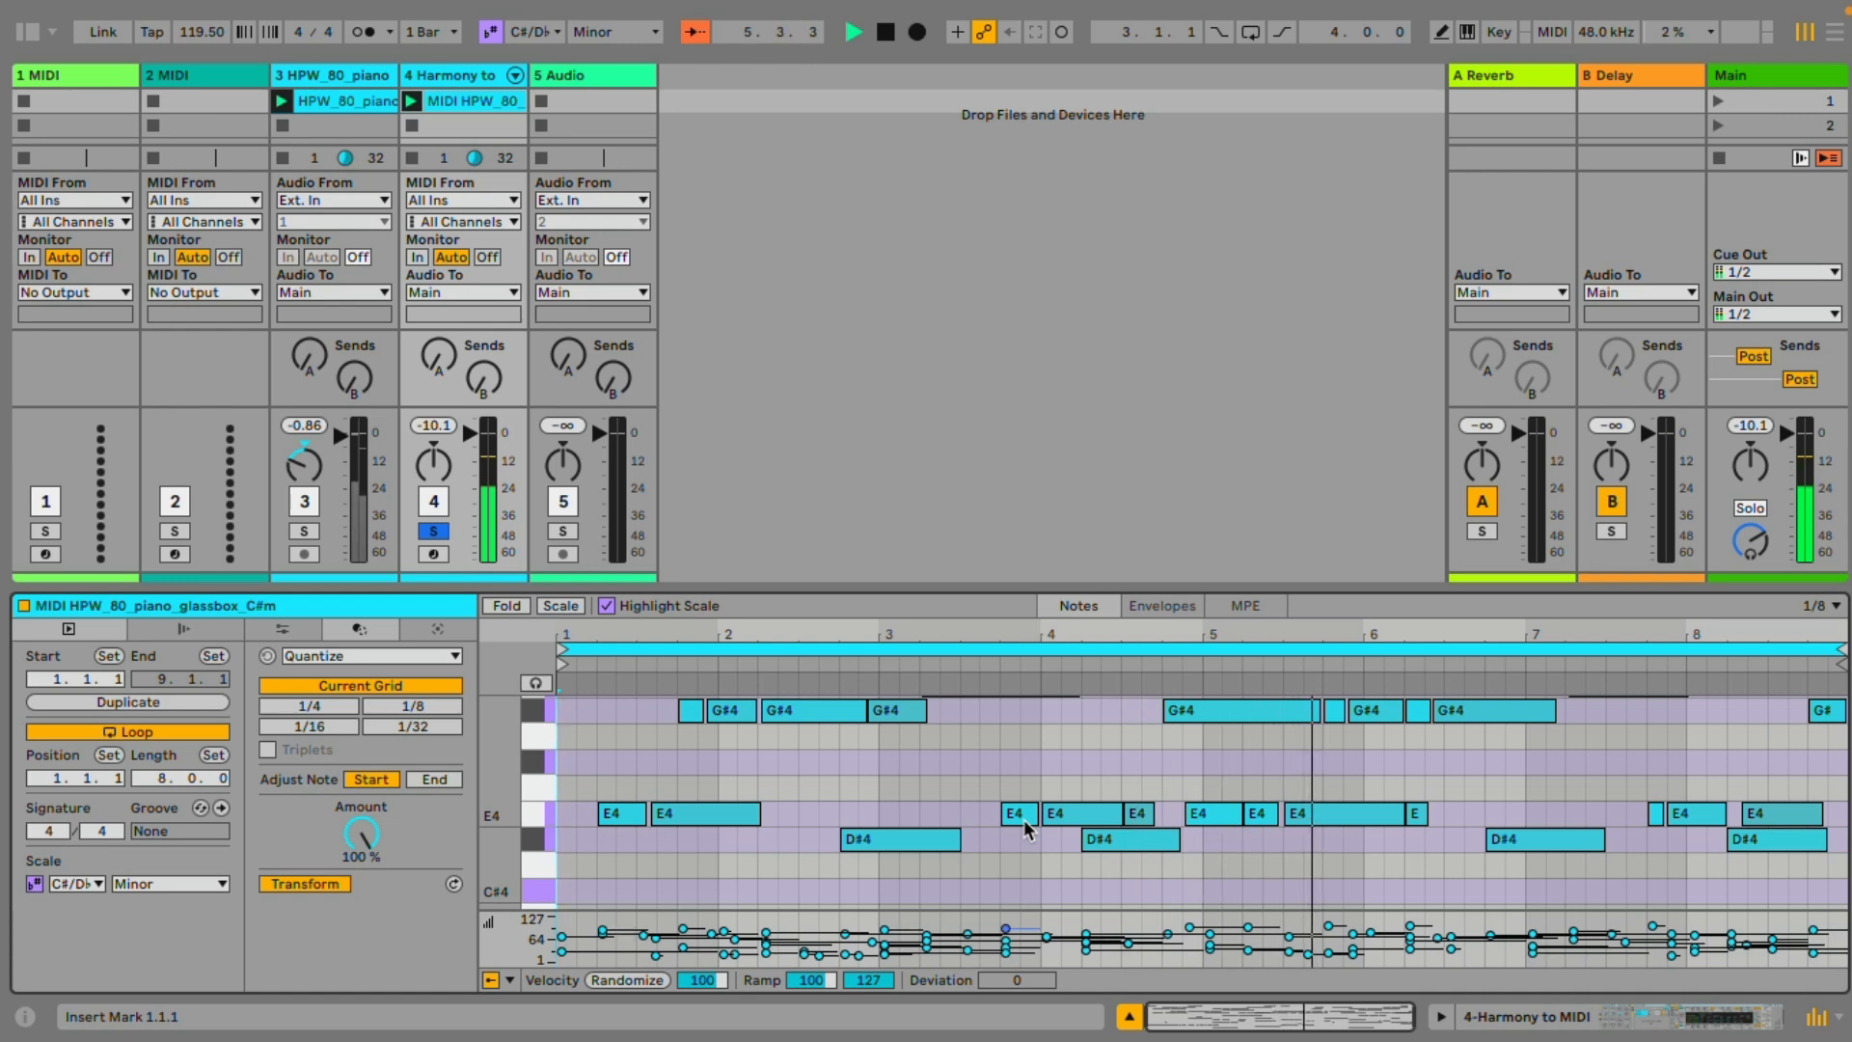
{"action": "scroll", "coordinate": [1023, 819], "scroll_direction": "up", "scroll_amount": 4}
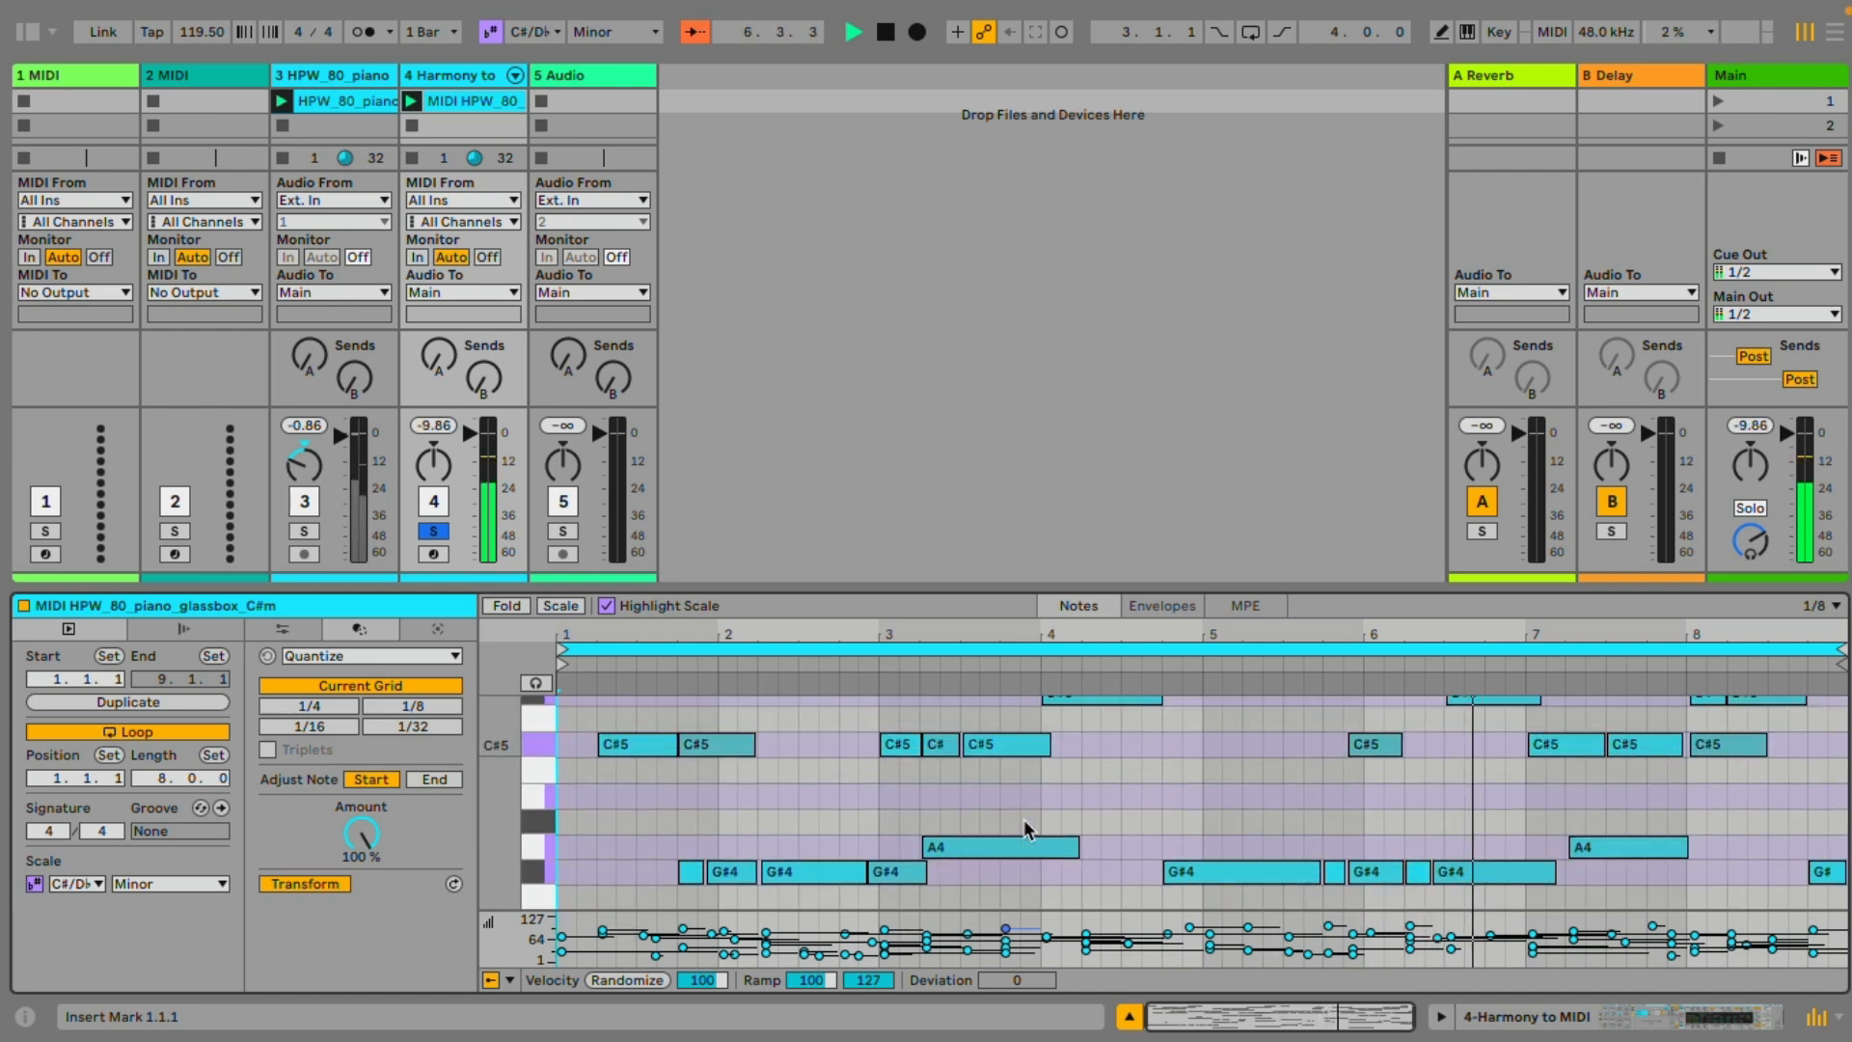
{"action": "scroll", "coordinate": [1023, 819], "scroll_direction": "up", "scroll_amount": 3}
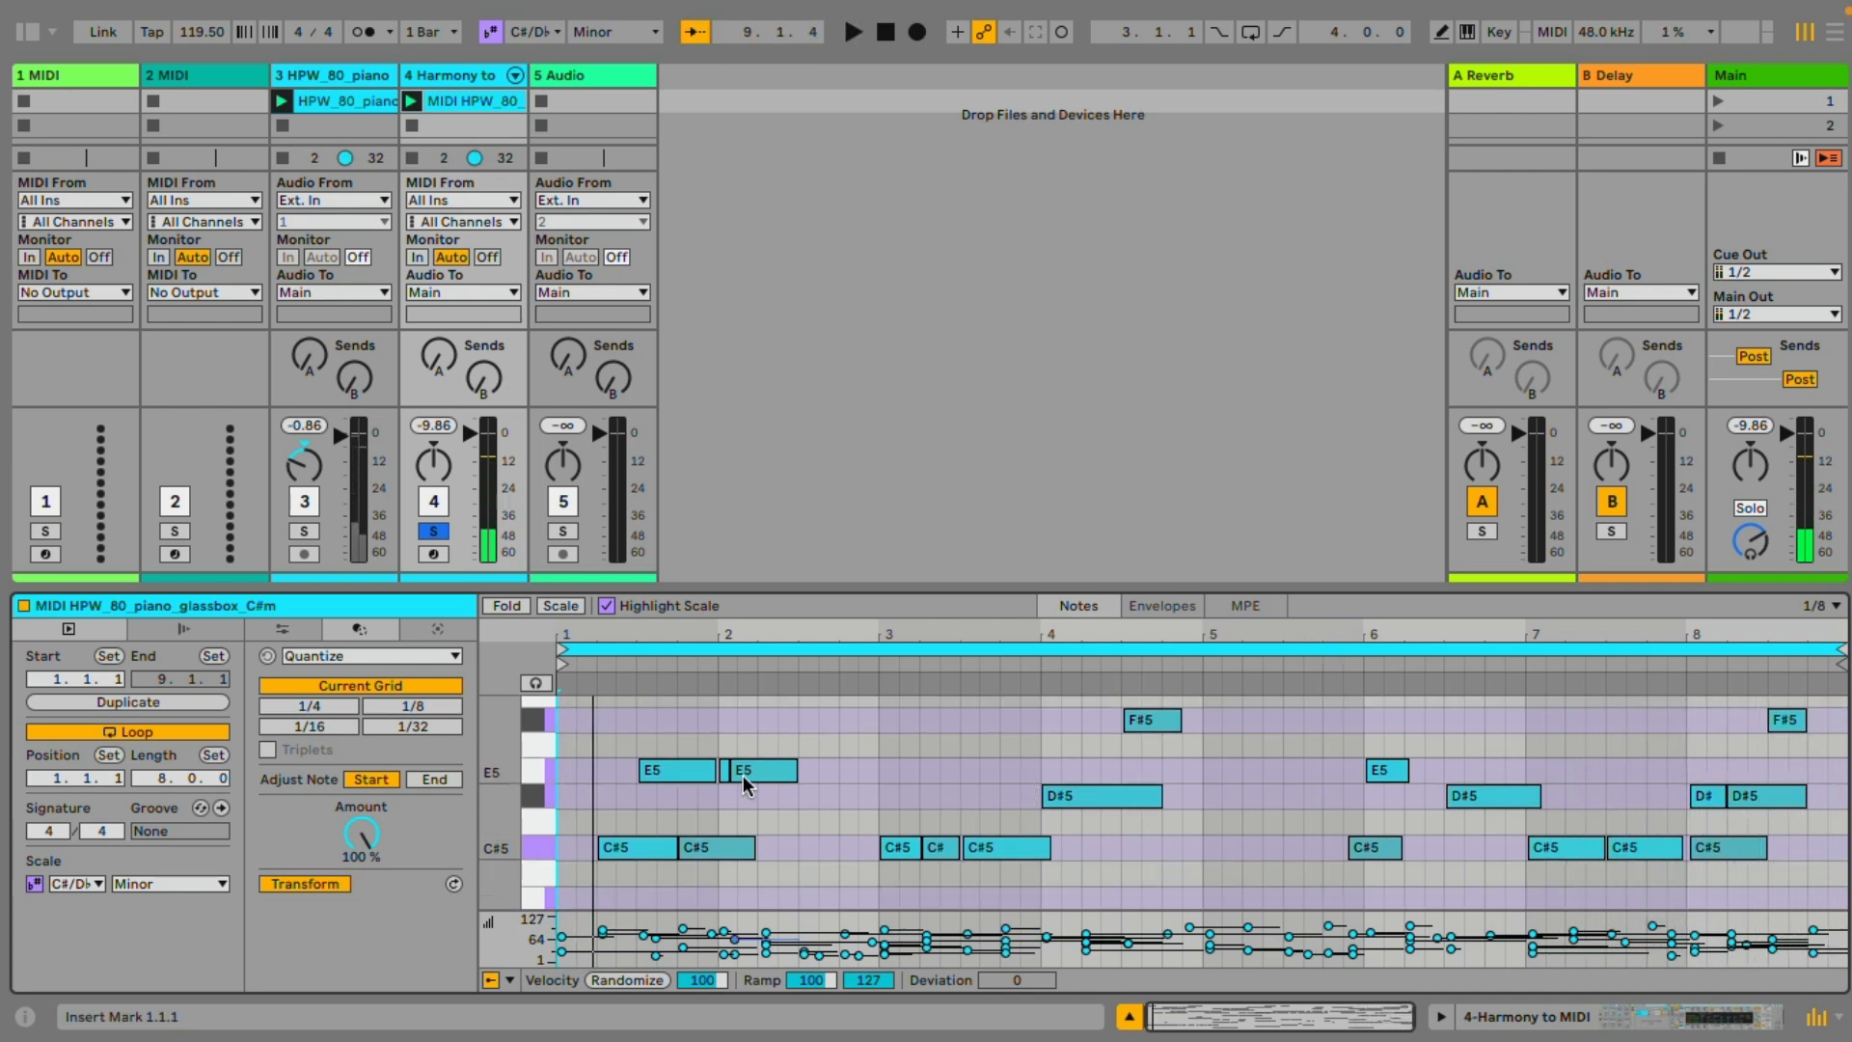
{"action": "scroll", "coordinate": [743, 774], "scroll_direction": "down", "scroll_amount": 4}
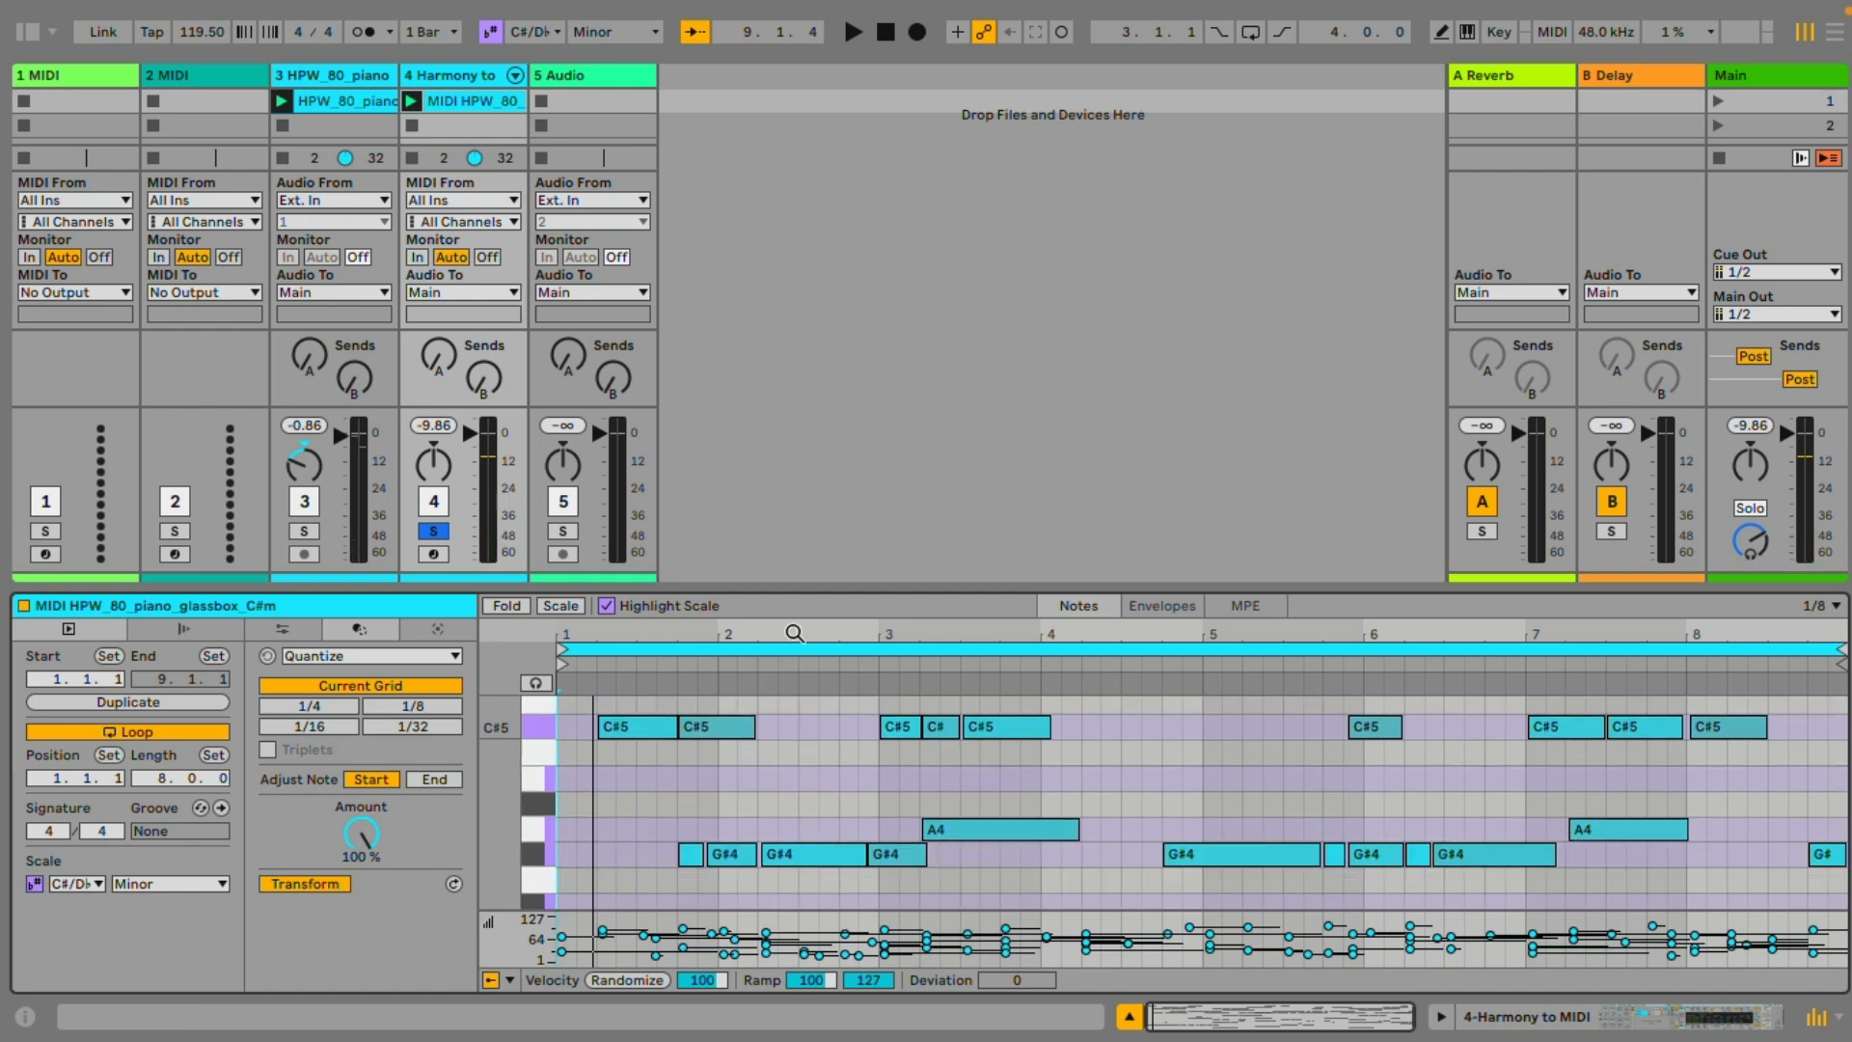
{"action": "scroll", "coordinate": [730, 827], "scroll_direction": "up", "scroll_amount": 1}
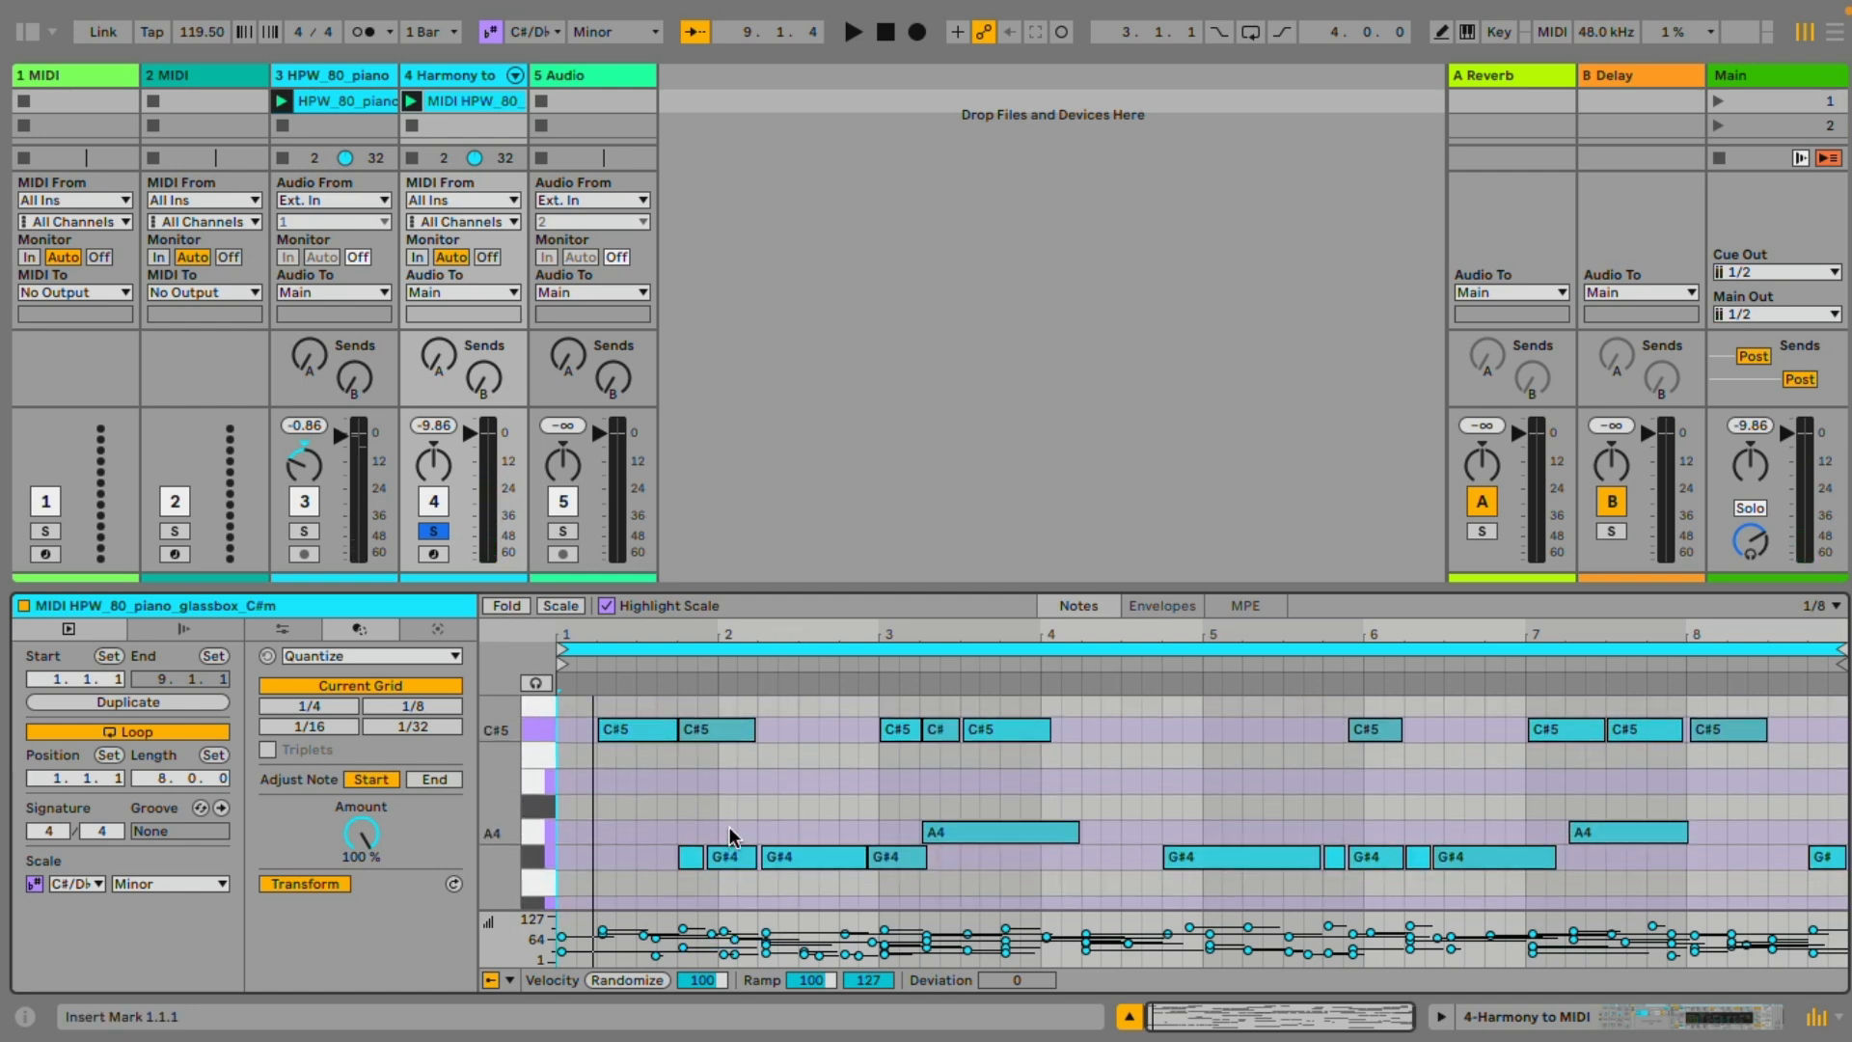
Unsolo the converted harmony track and delete its Harmony to MIDI instrument
{"action": "left_click", "coordinate": [435, 532]}
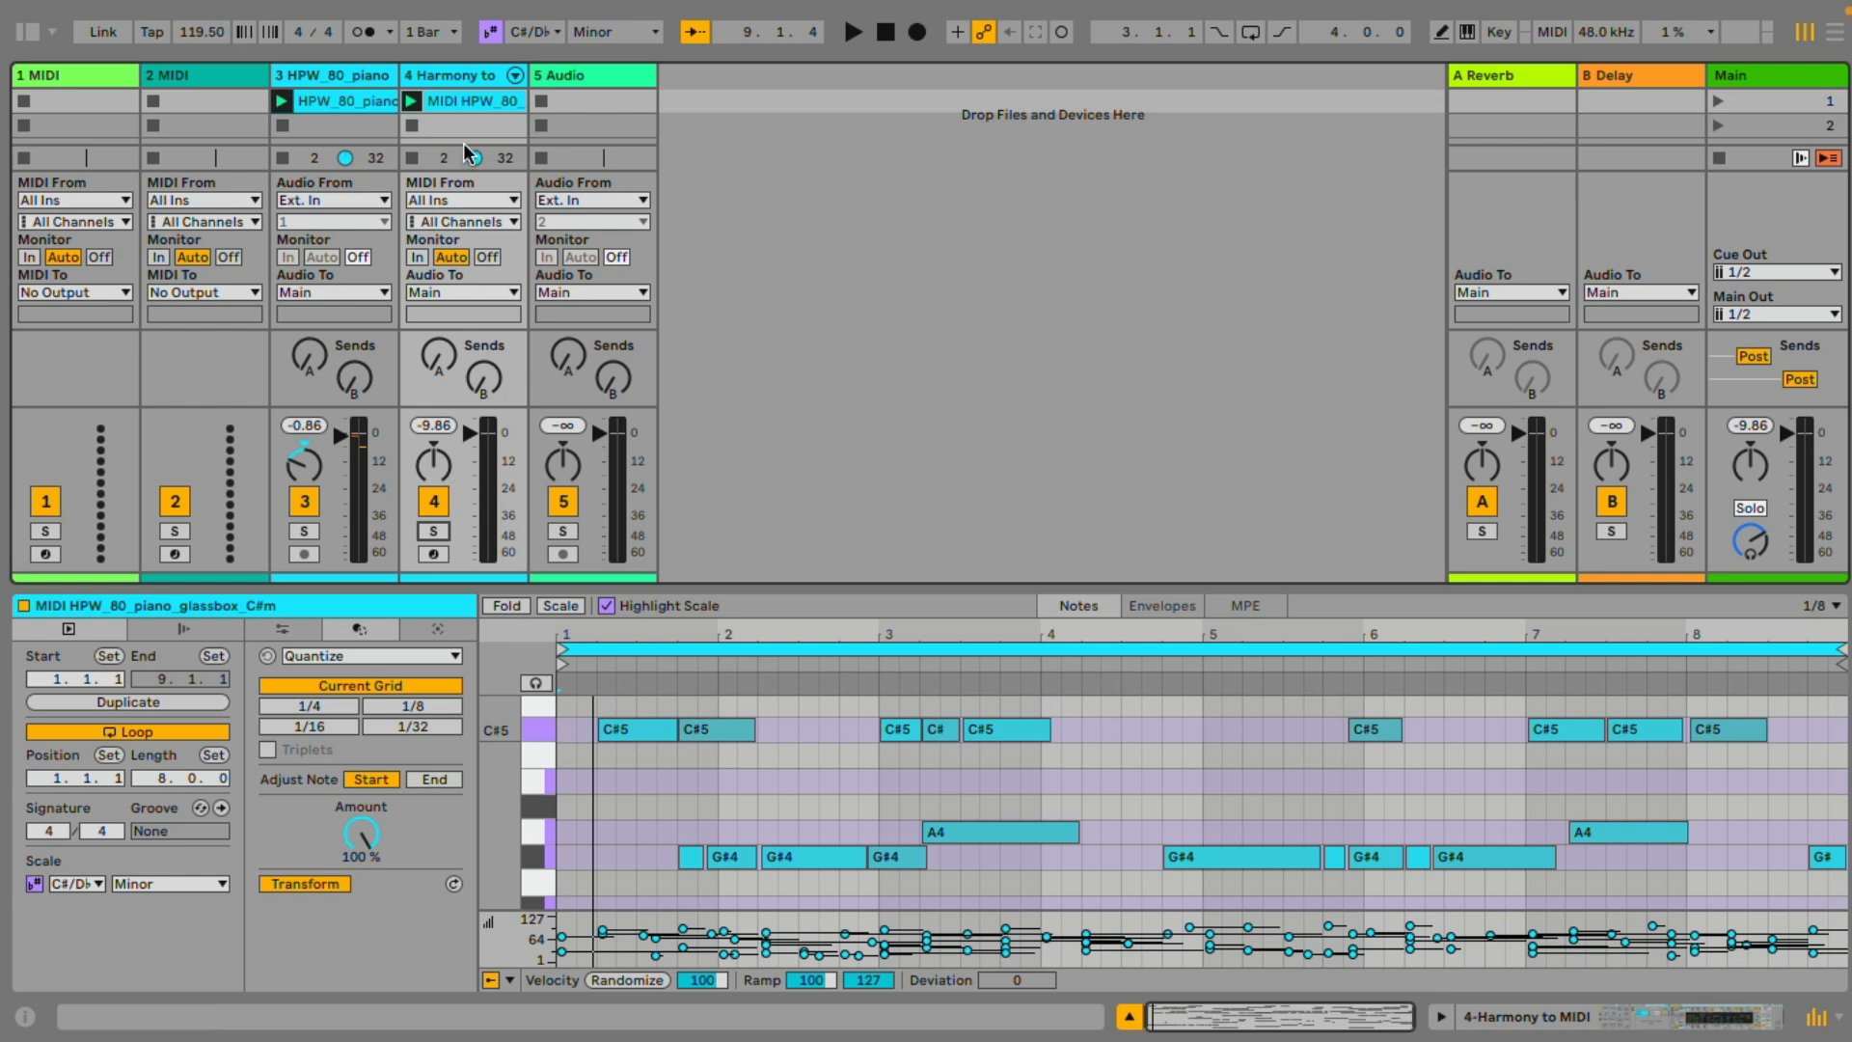
{"action": "double_click", "coordinate": [478, 76]}
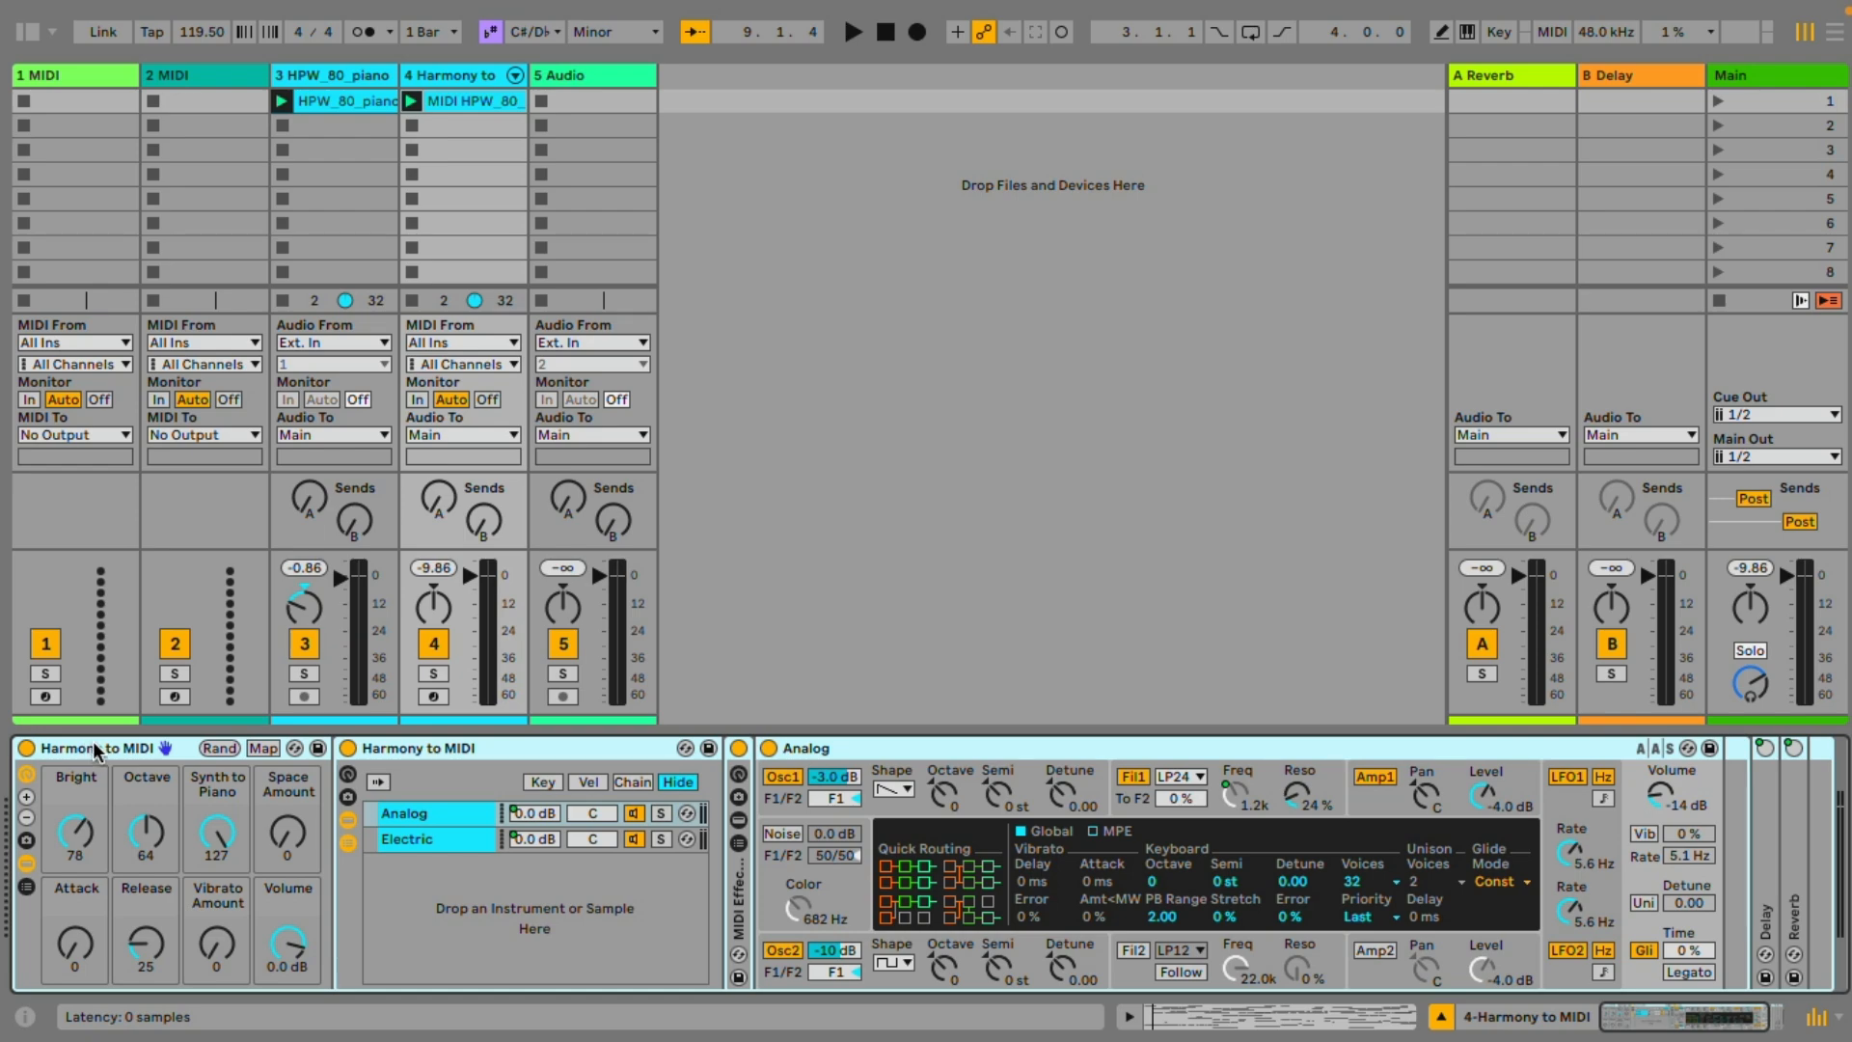
{"action": "key", "text": "Delete"}
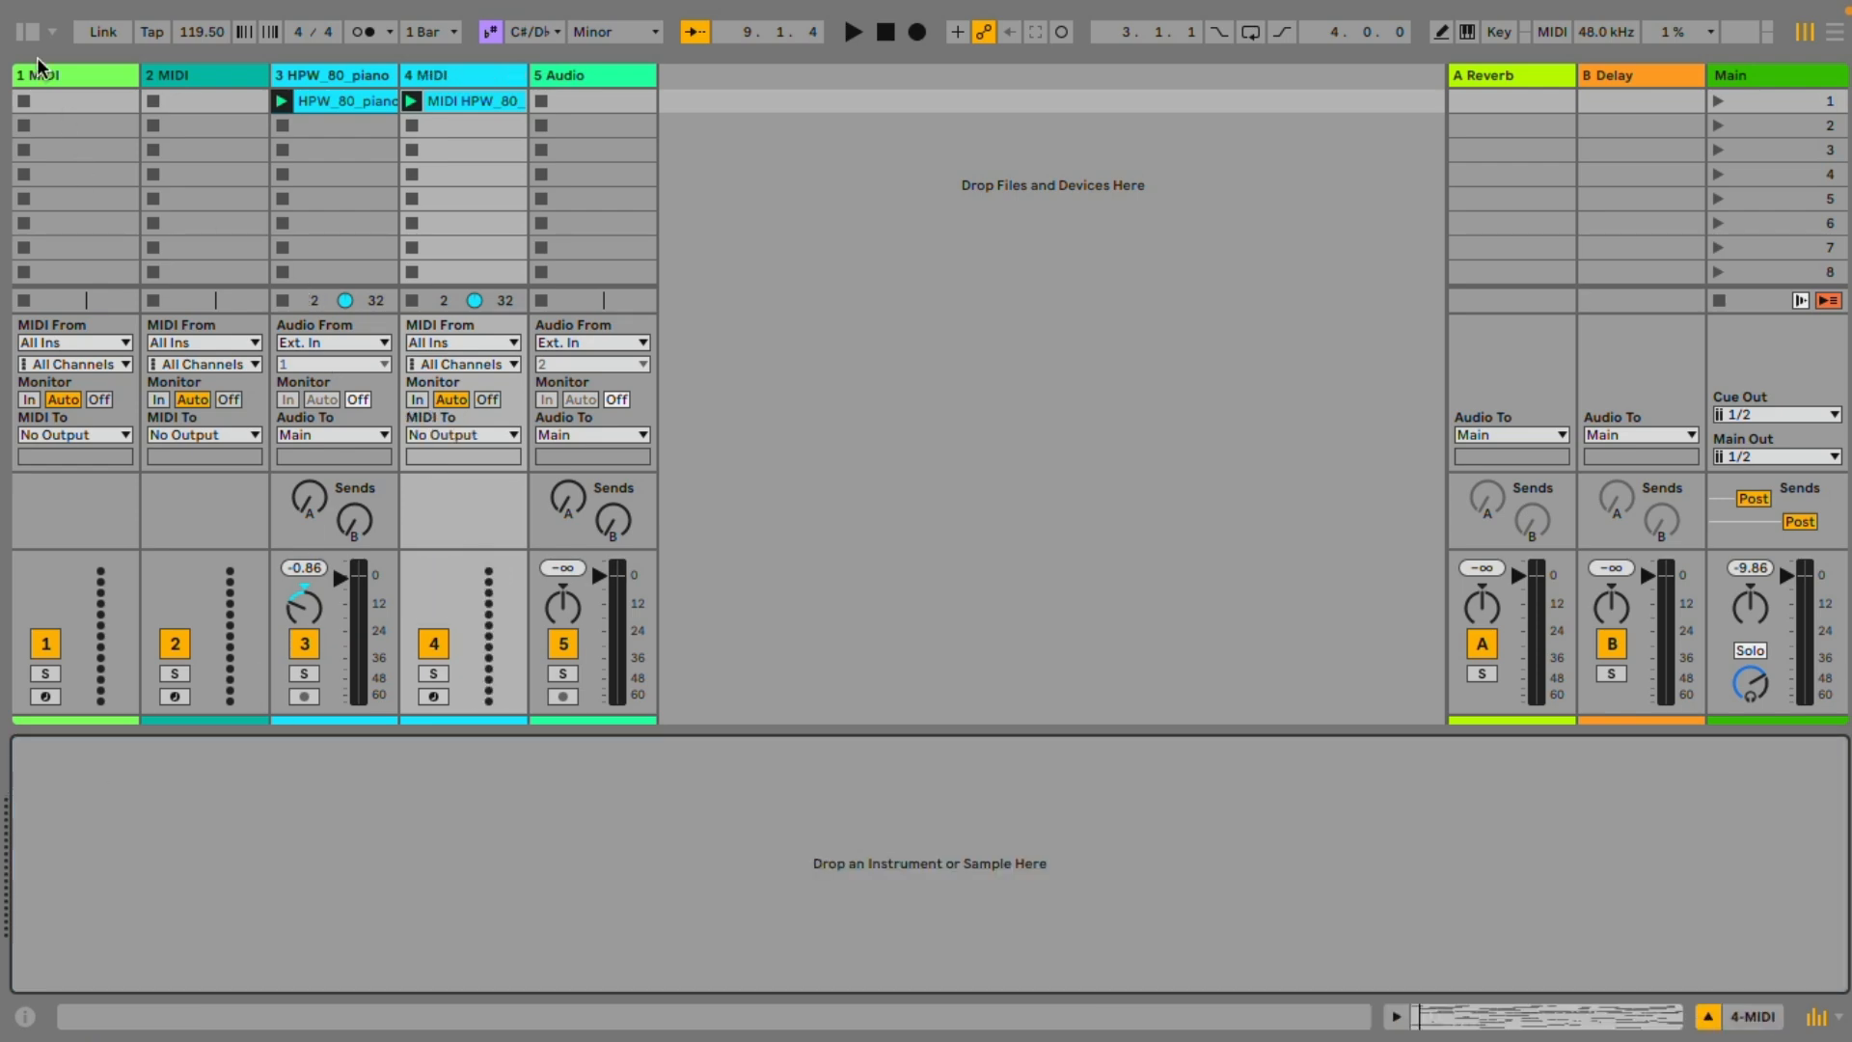
Filter the library's sounds to Strings, String Ensemble, and load Strings Pizz Oct.adg onto the converted MIDI track
{"action": "left_click", "coordinate": [29, 33]}
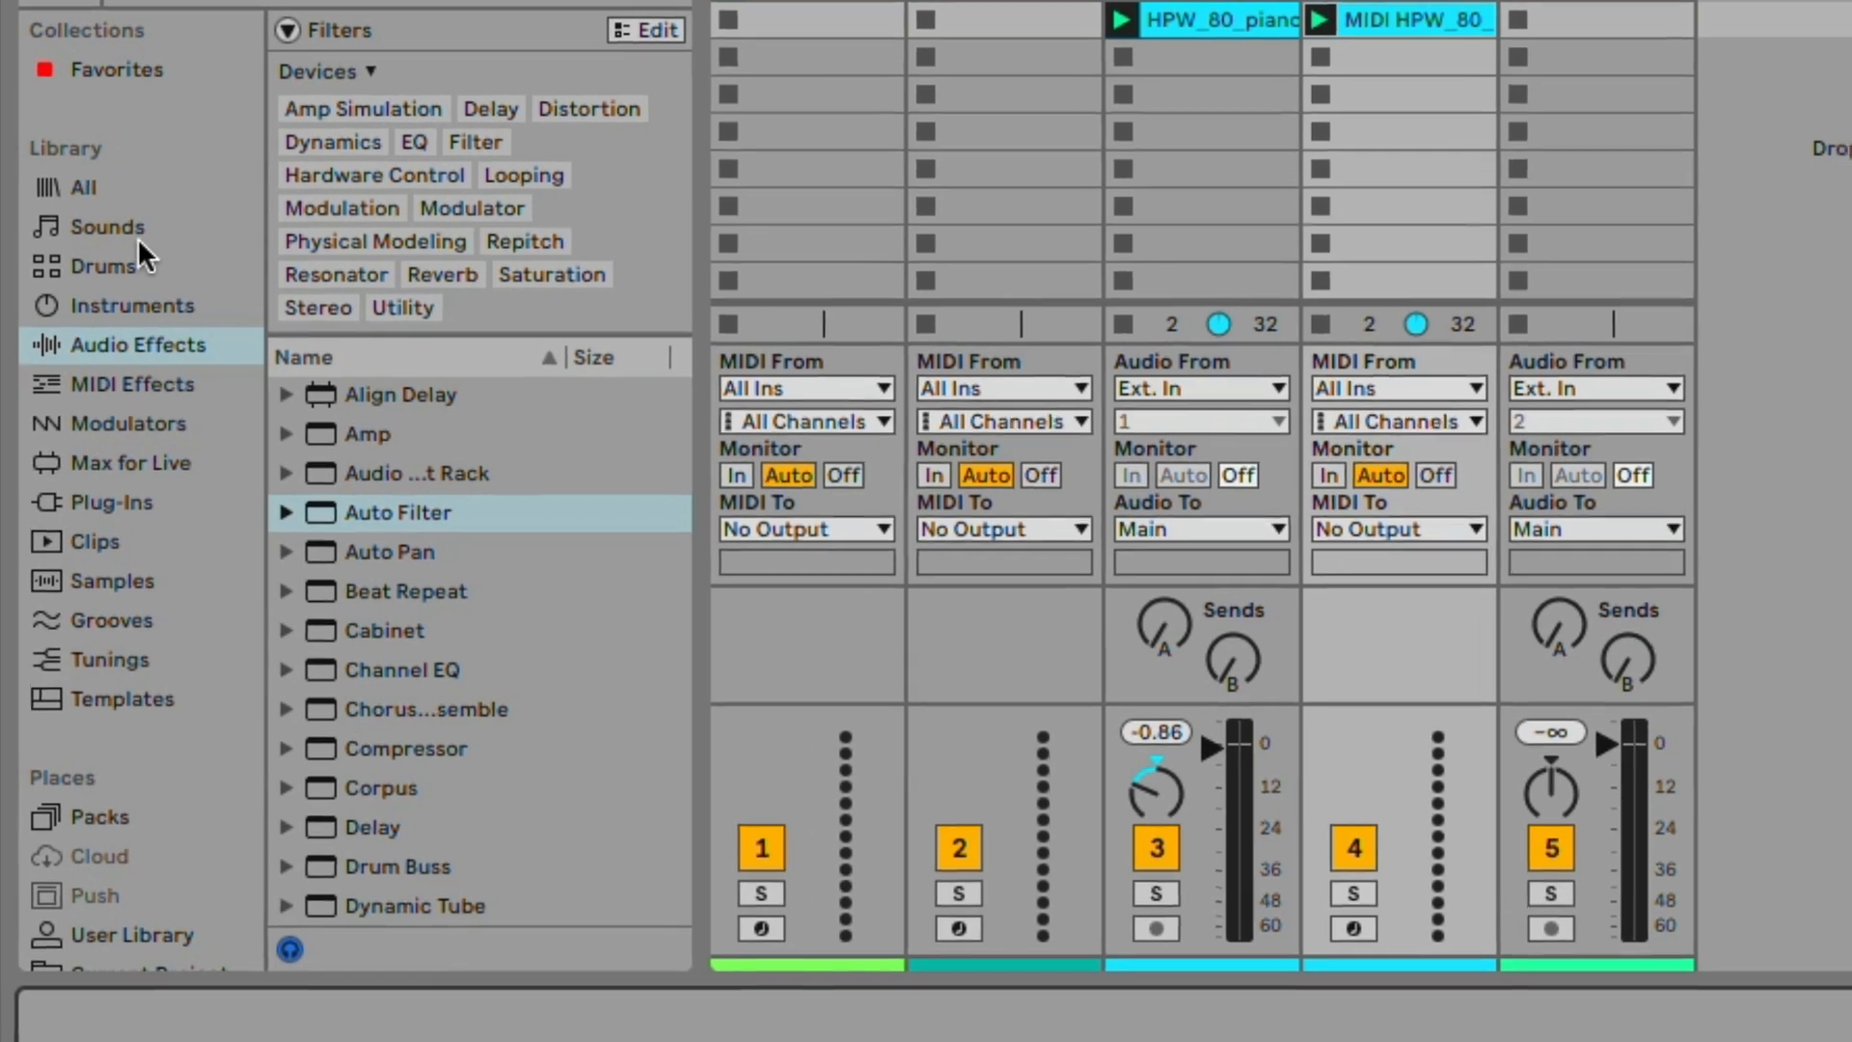
{"action": "left_click", "coordinate": [138, 230]}
{"action": "left_click", "coordinate": [347, 67]}
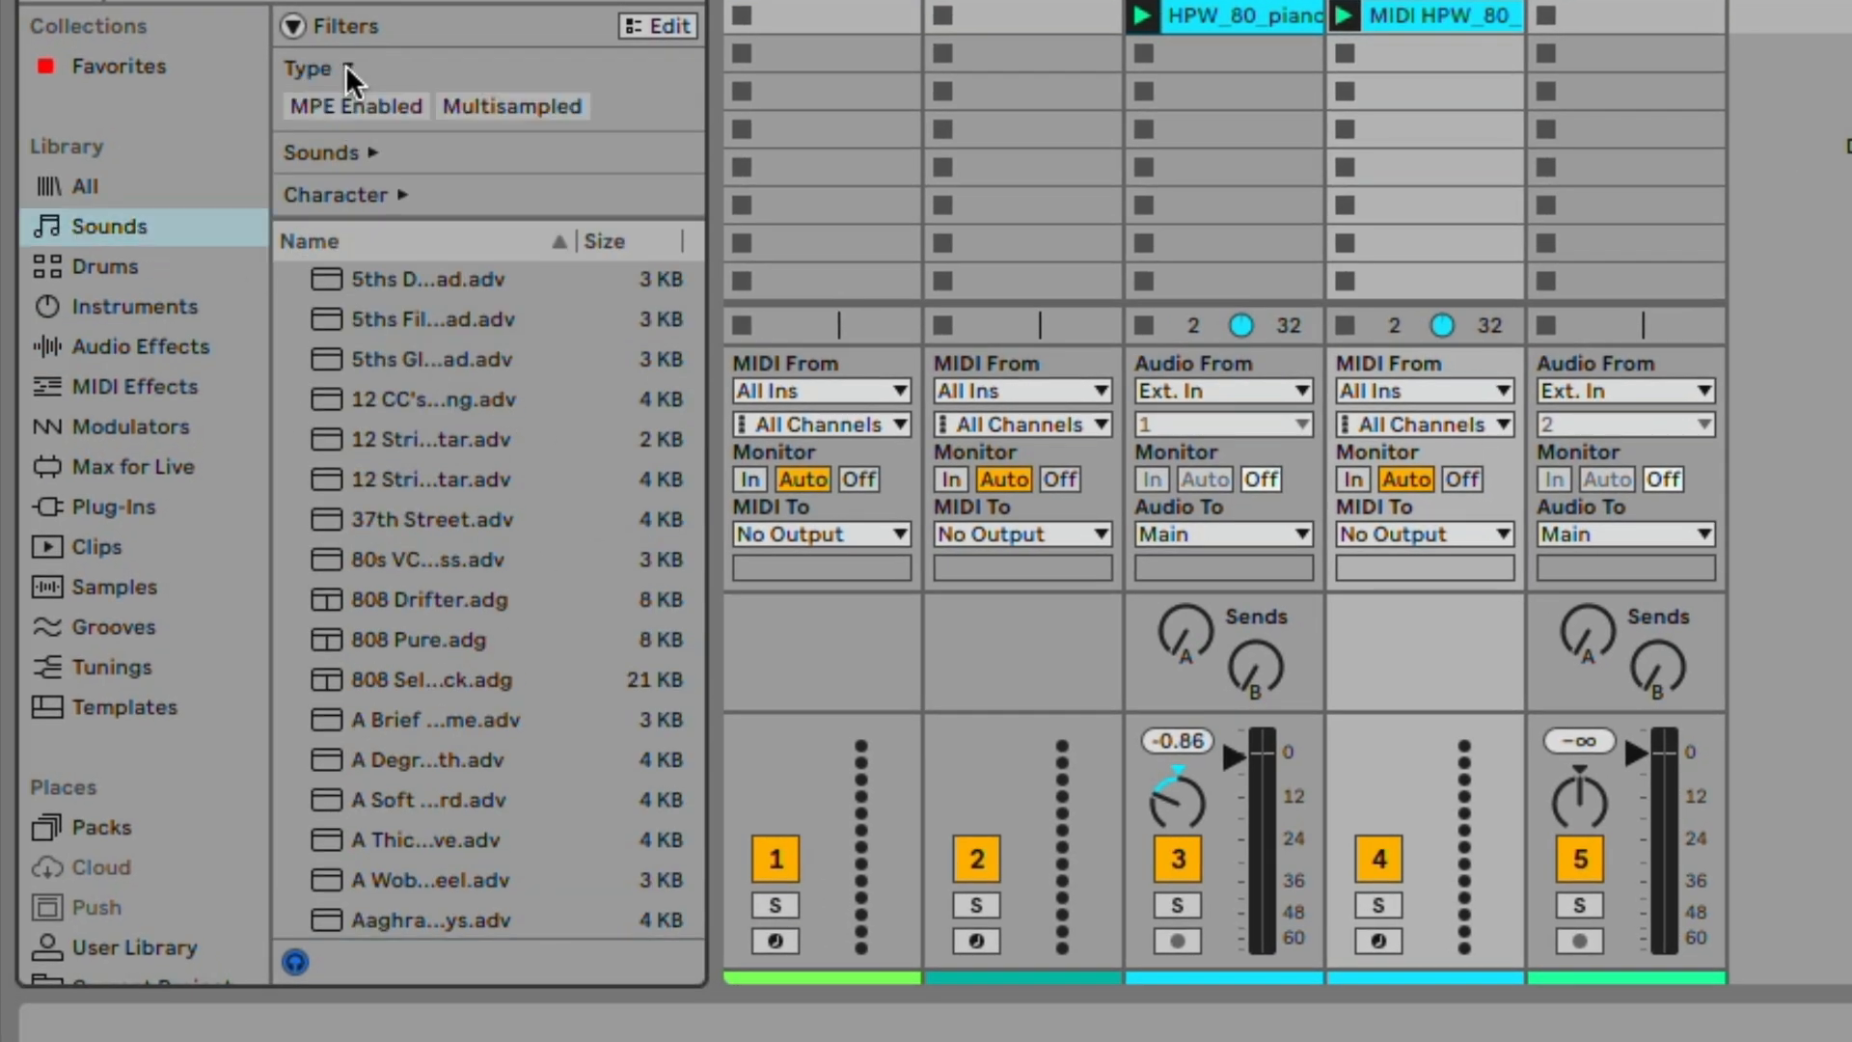
{"action": "left_click", "coordinate": [373, 157]}
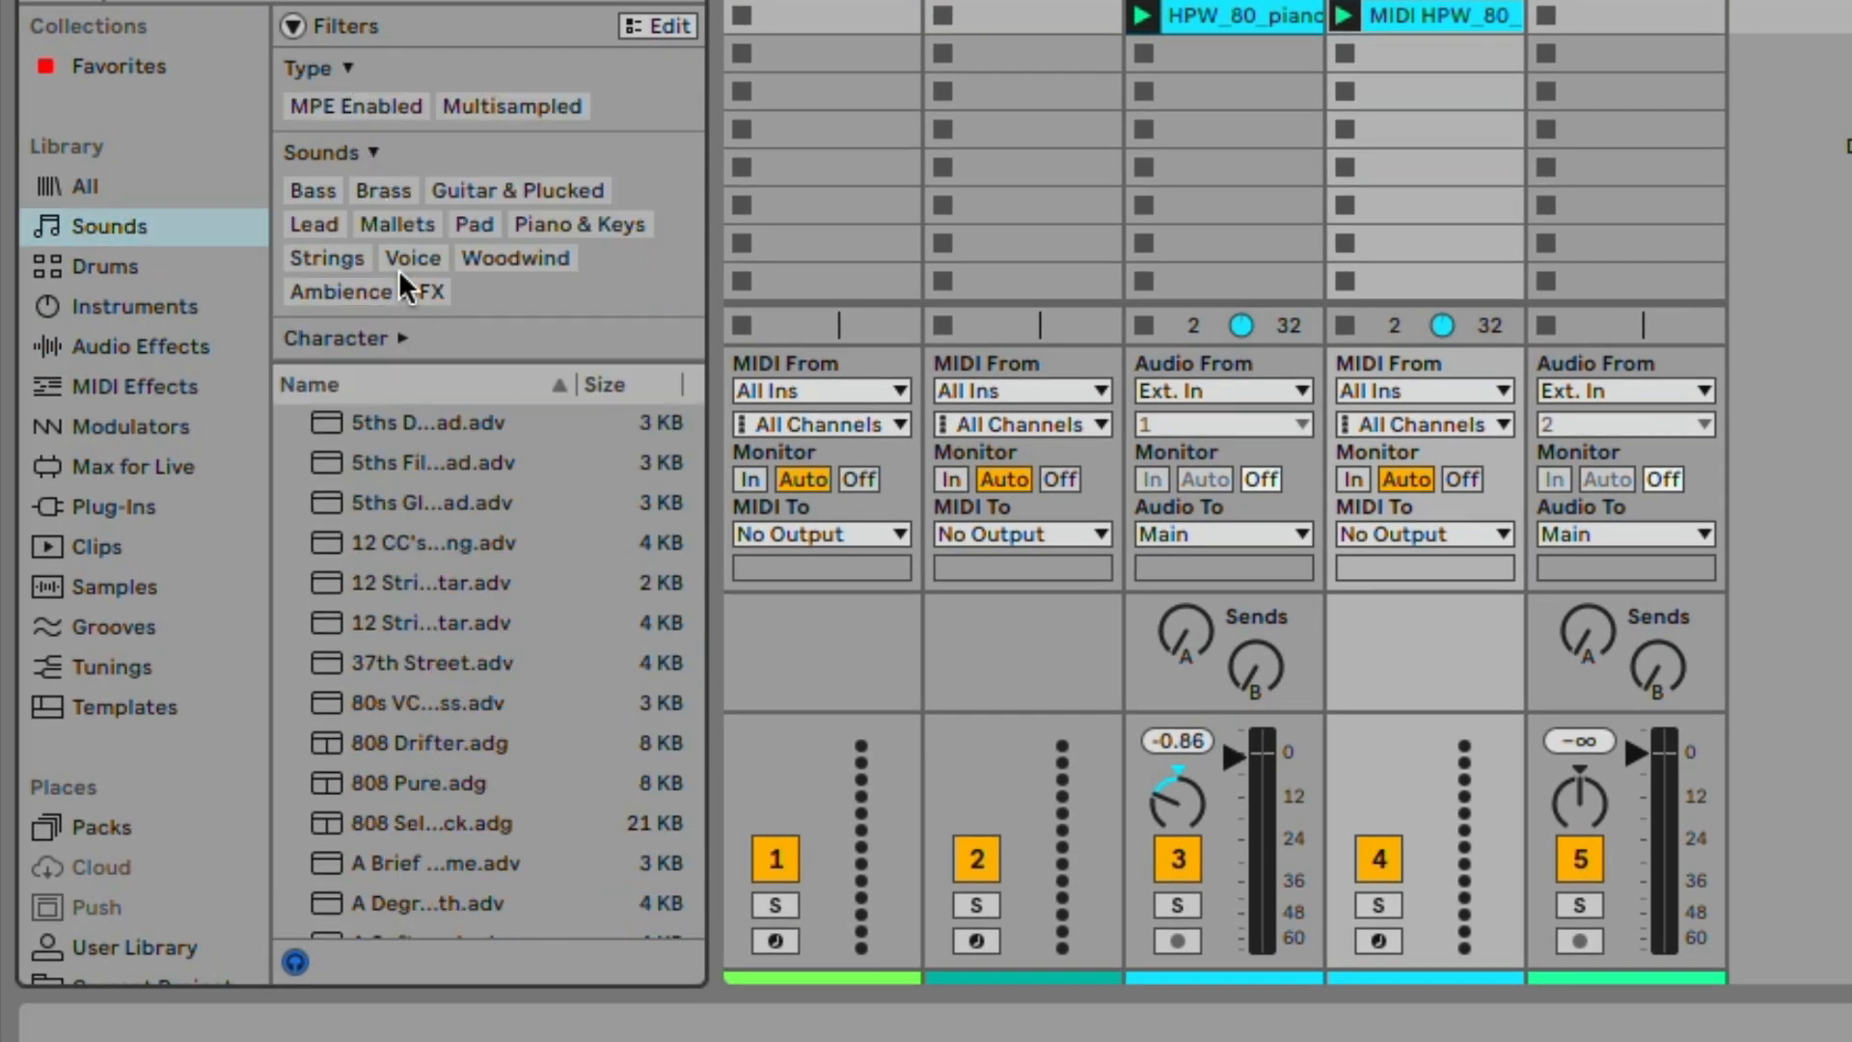
{"action": "left_click", "coordinate": [550, 225]}
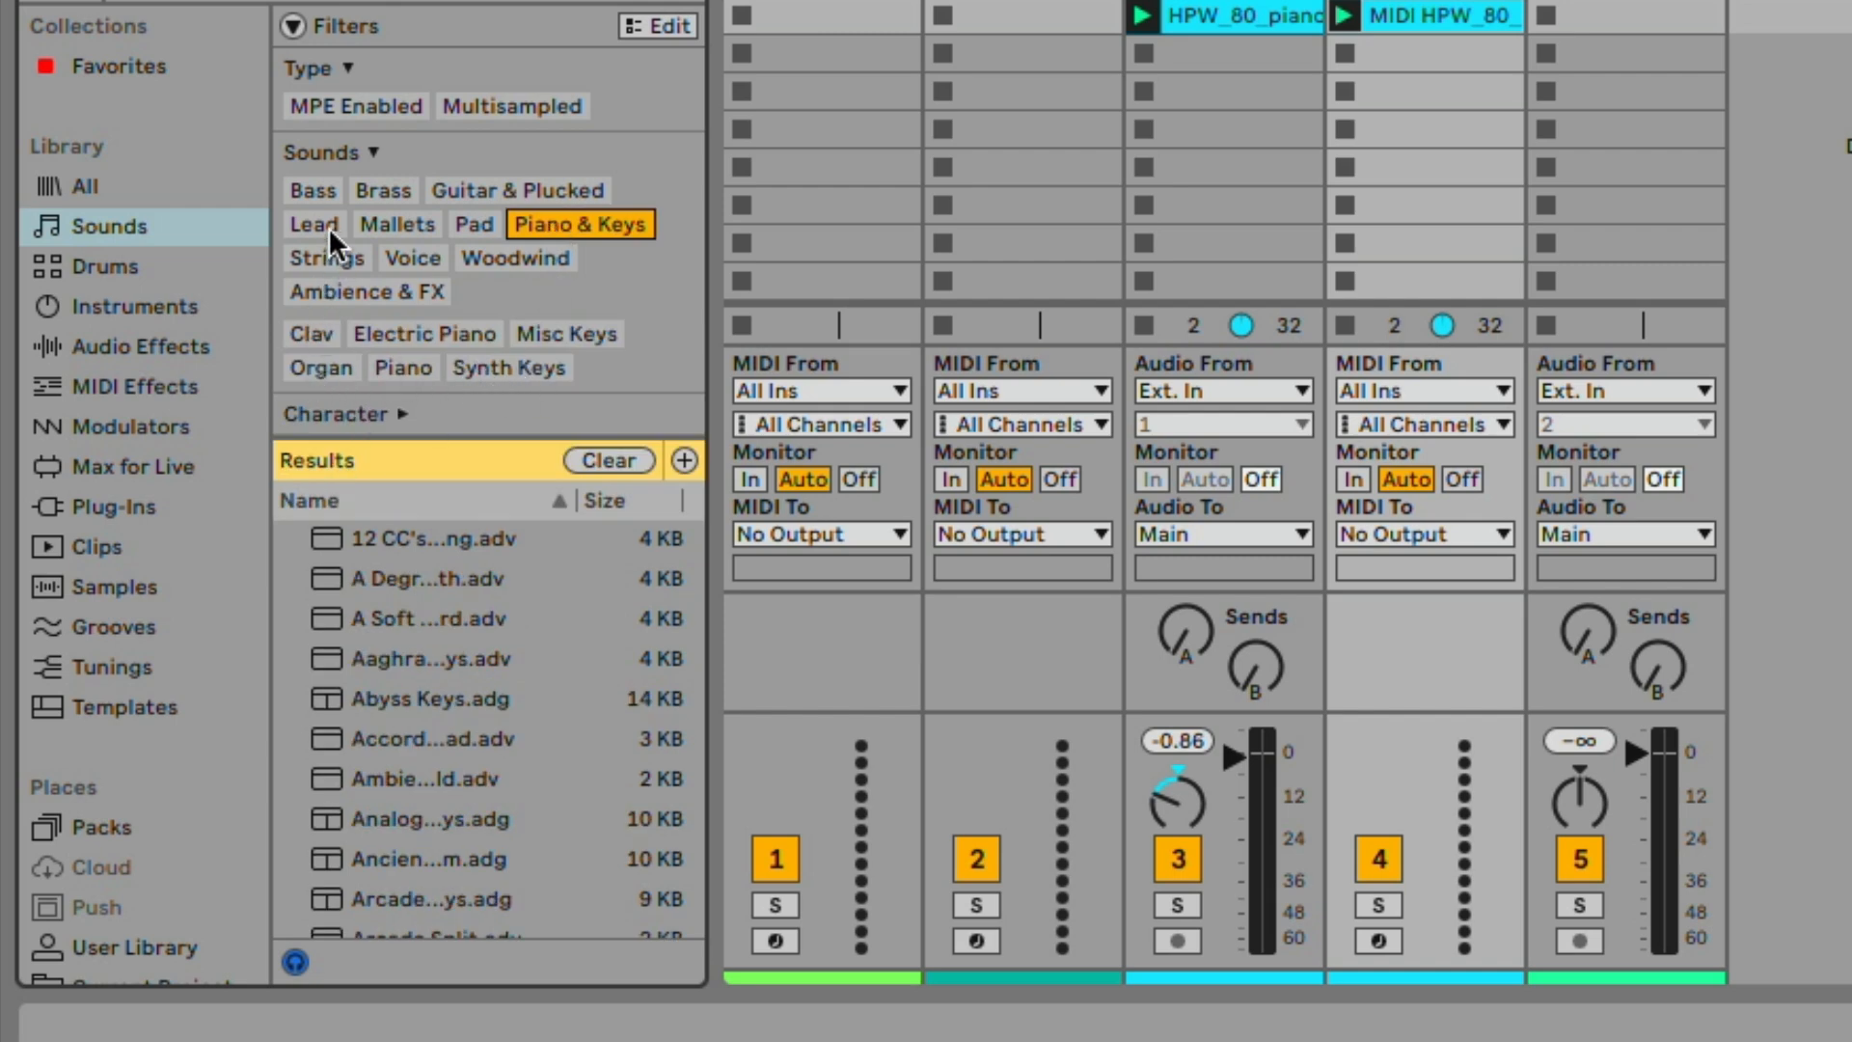
{"action": "left_click", "coordinate": [332, 261]}
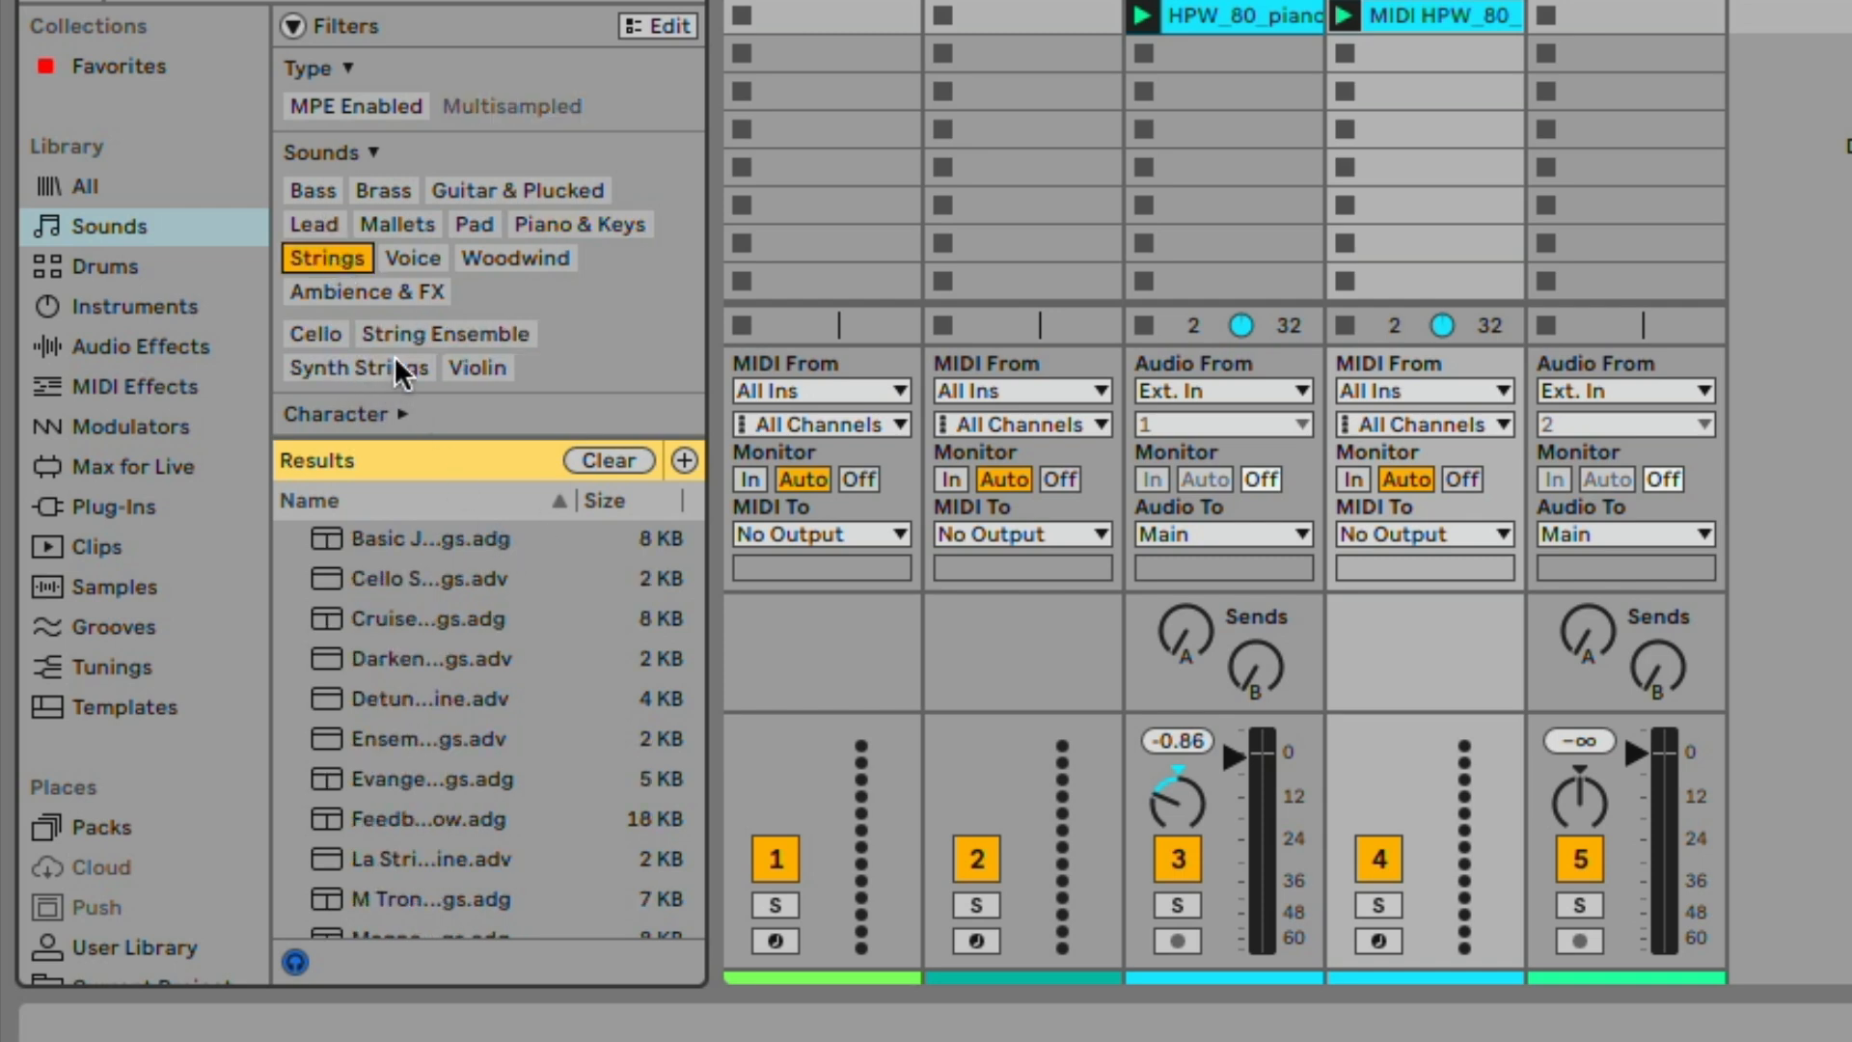
{"action": "left_click", "coordinate": [430, 334]}
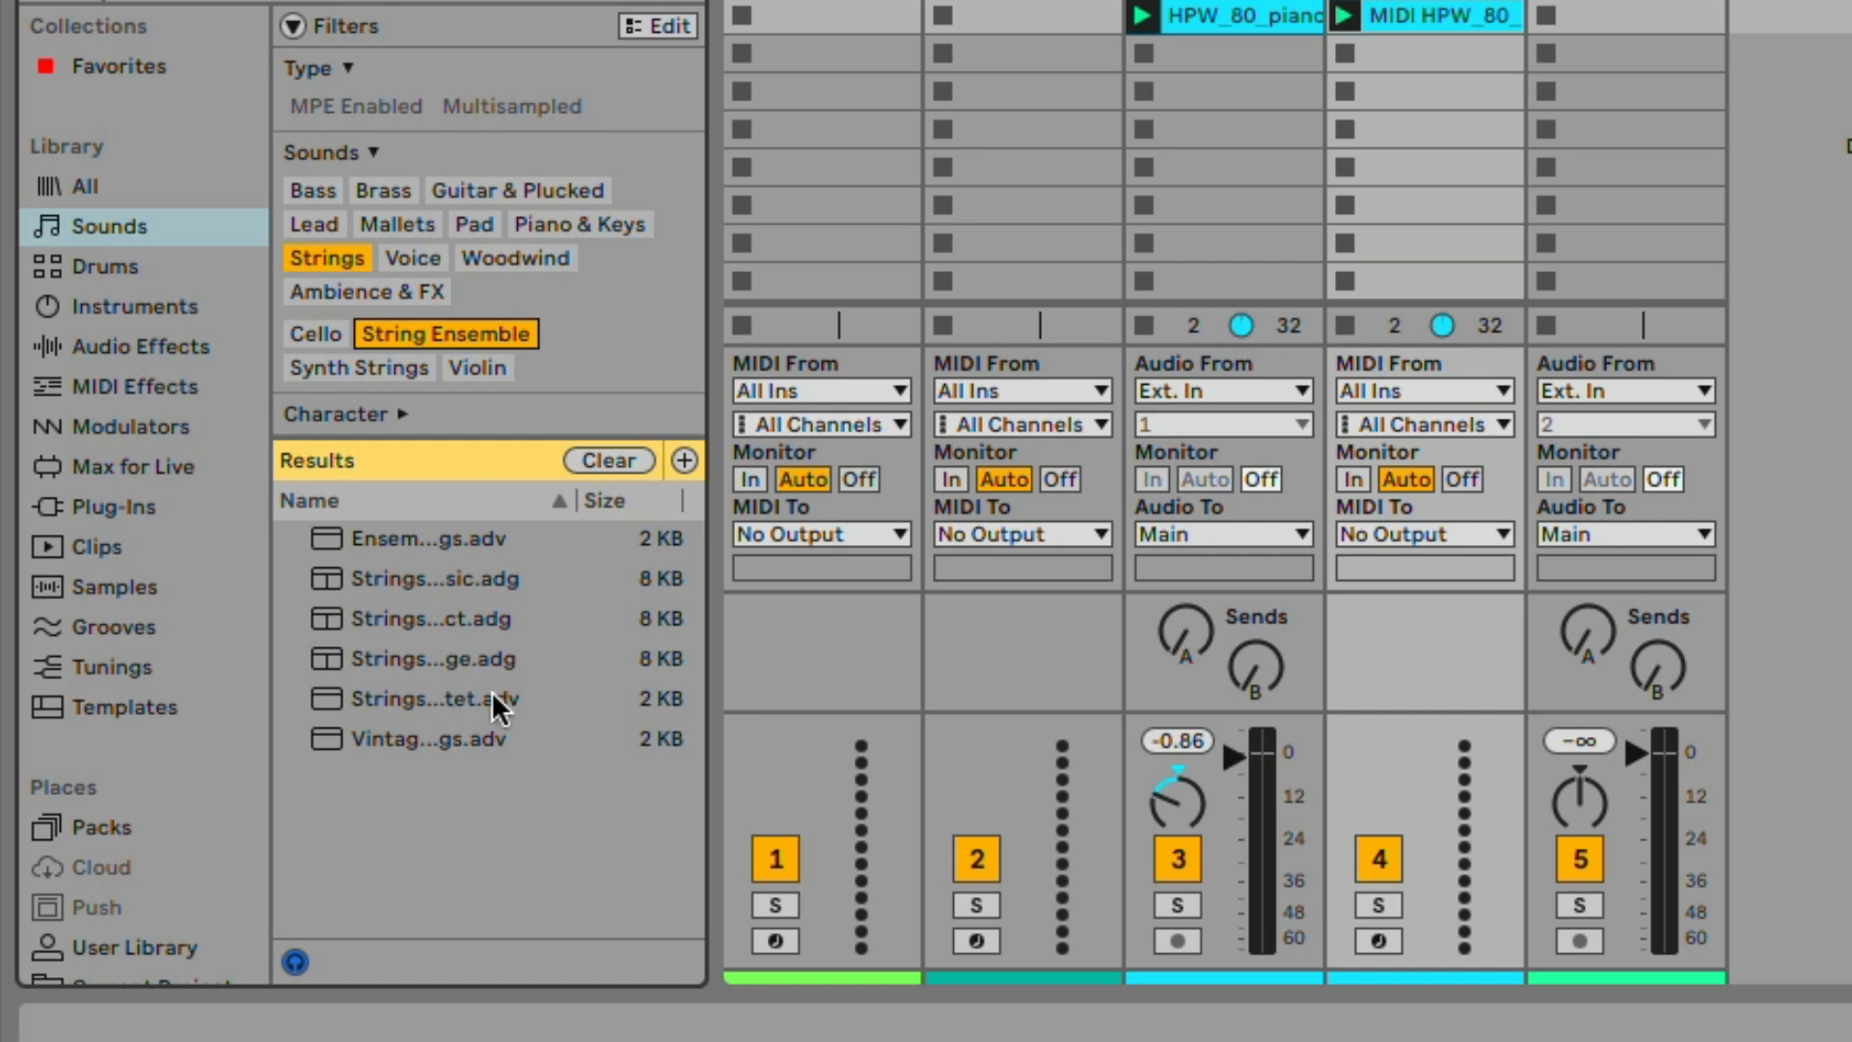
{"action": "left_click_drag", "start_coordinate": [717, 634], "coordinate": [882, 636]}
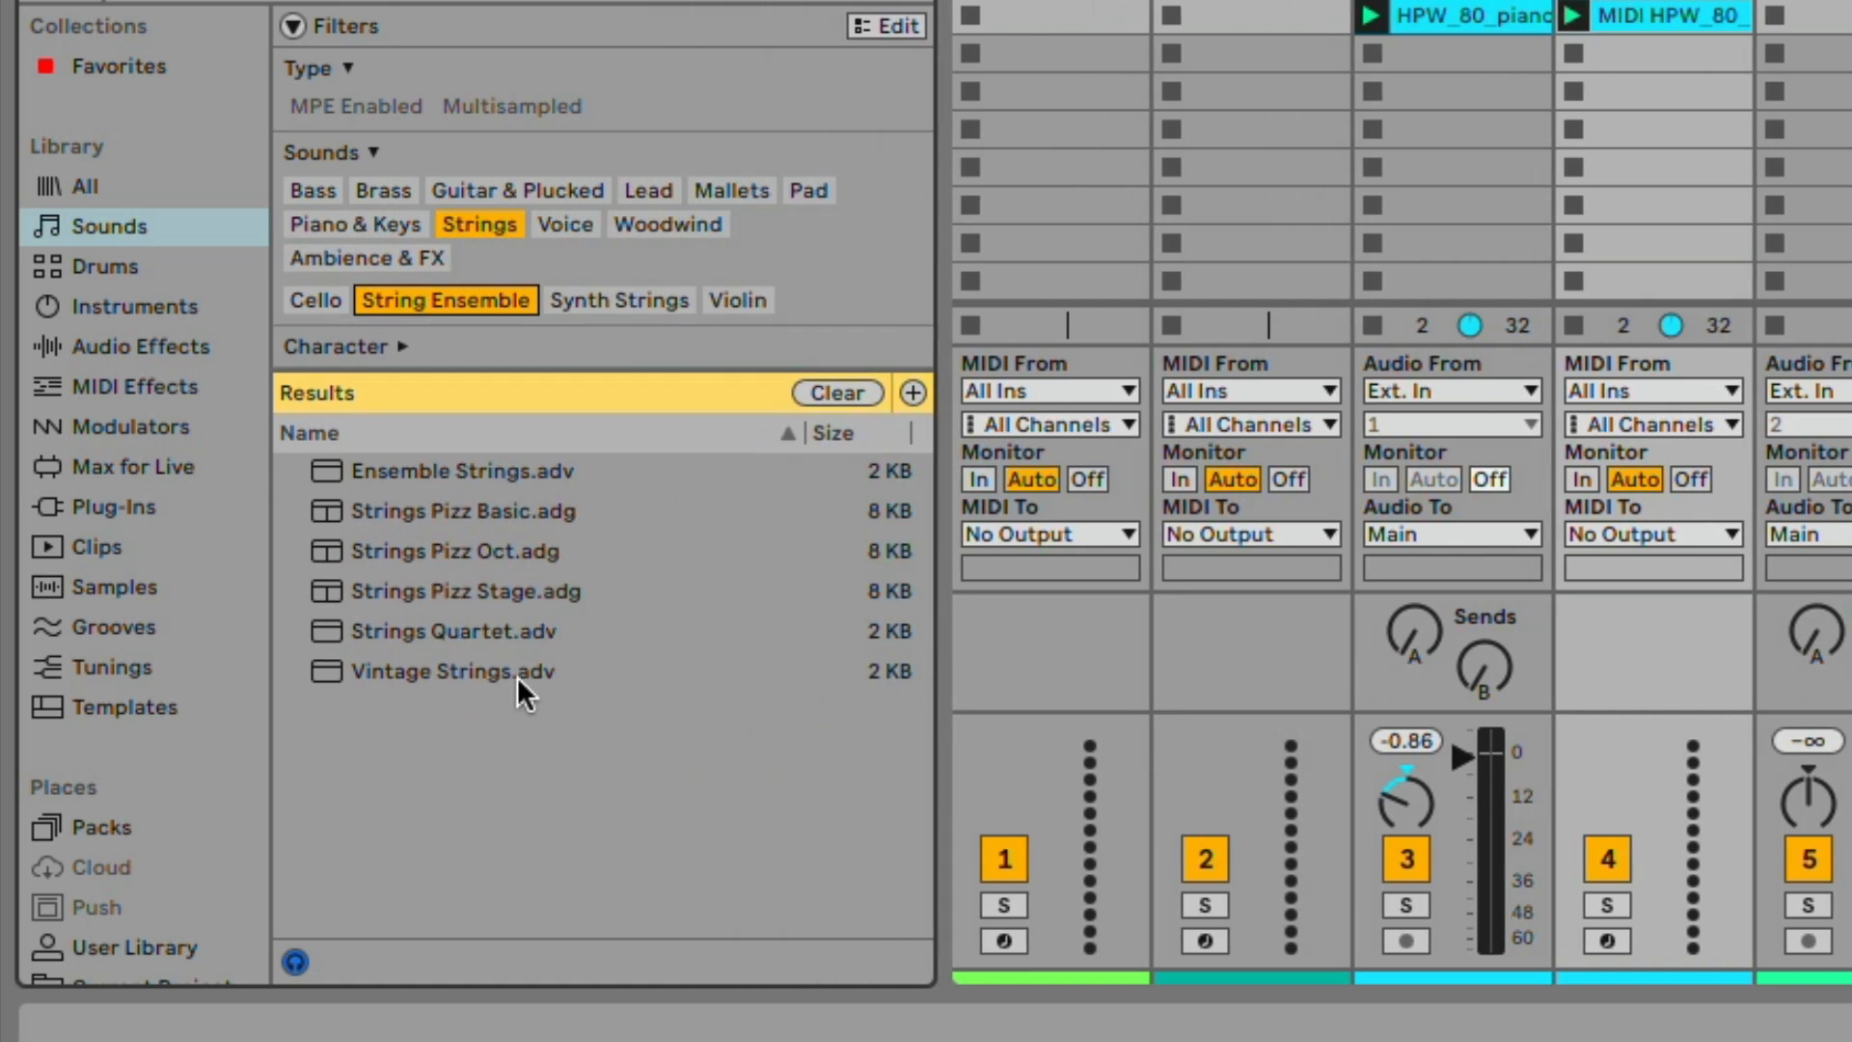
{"action": "double_click", "coordinate": [606, 550]}
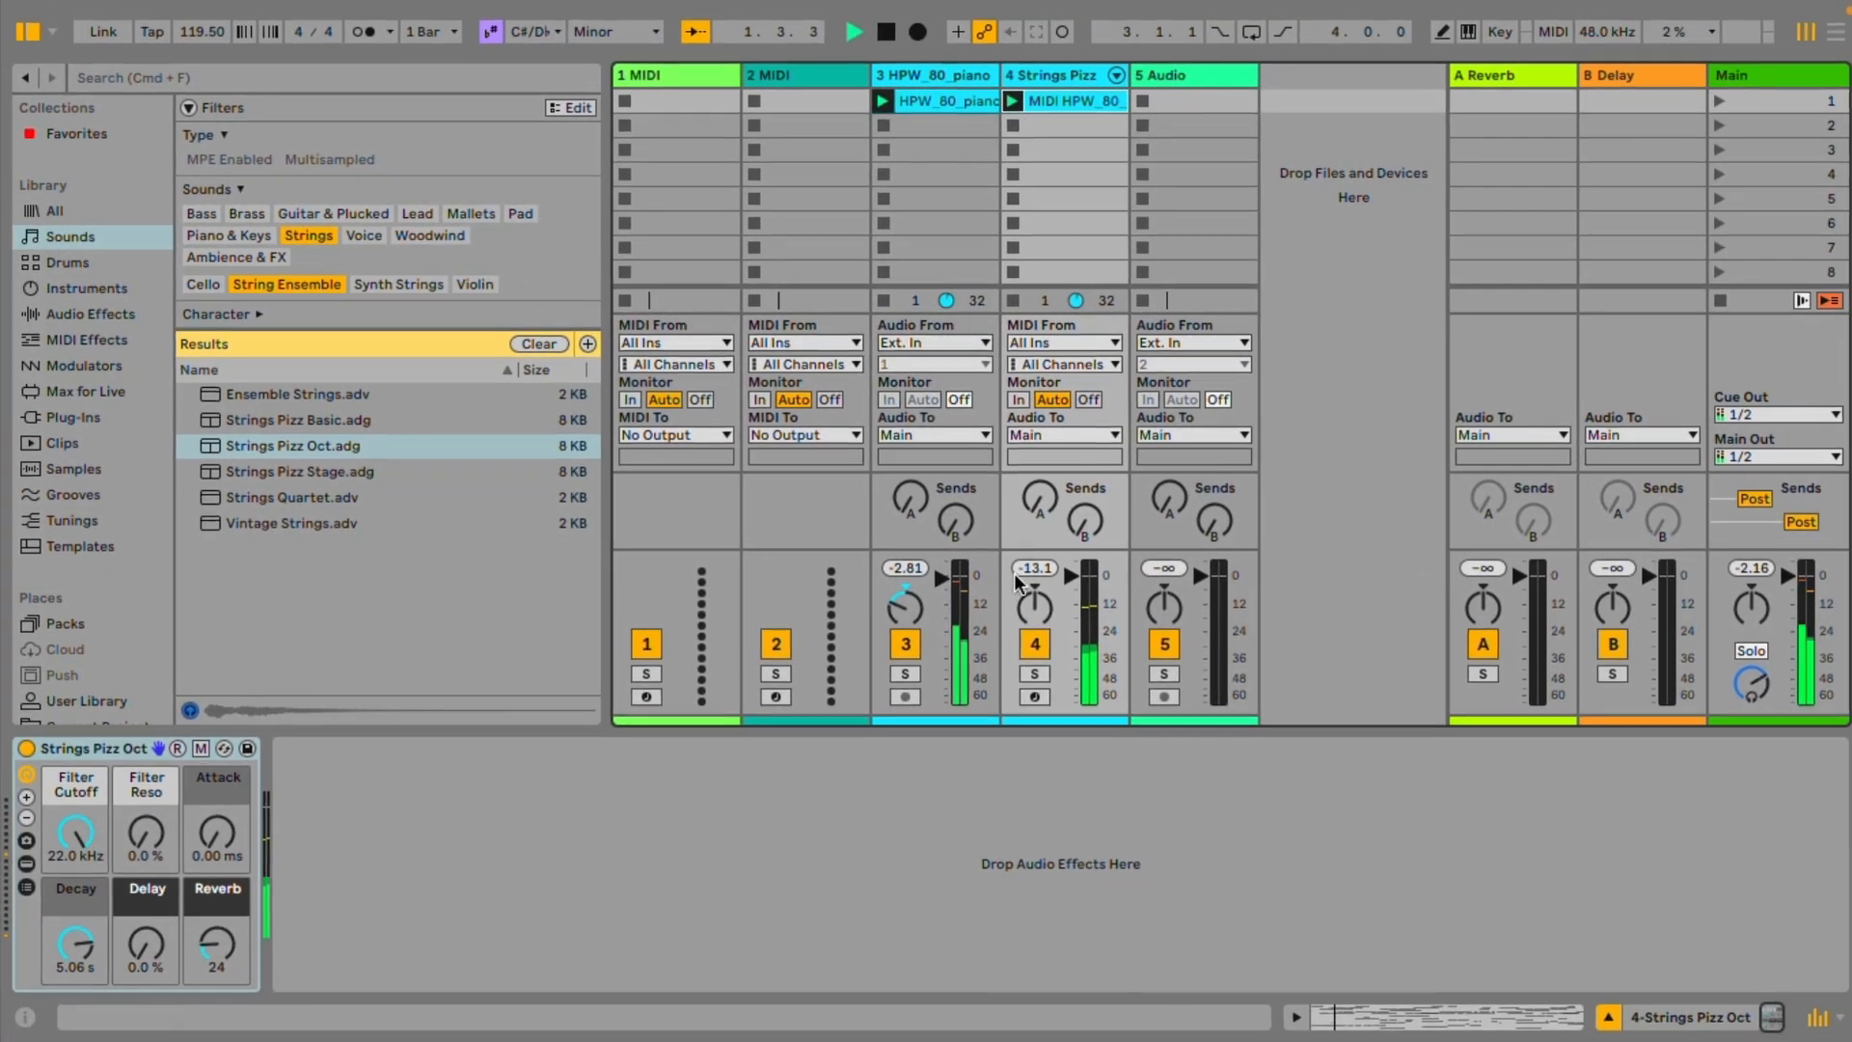
Audition the pizzicato strings with the piano track muted and their MIDI clip open, and unmute the piano after stopping playback
{"action": "left_click", "coordinate": [911, 640]}
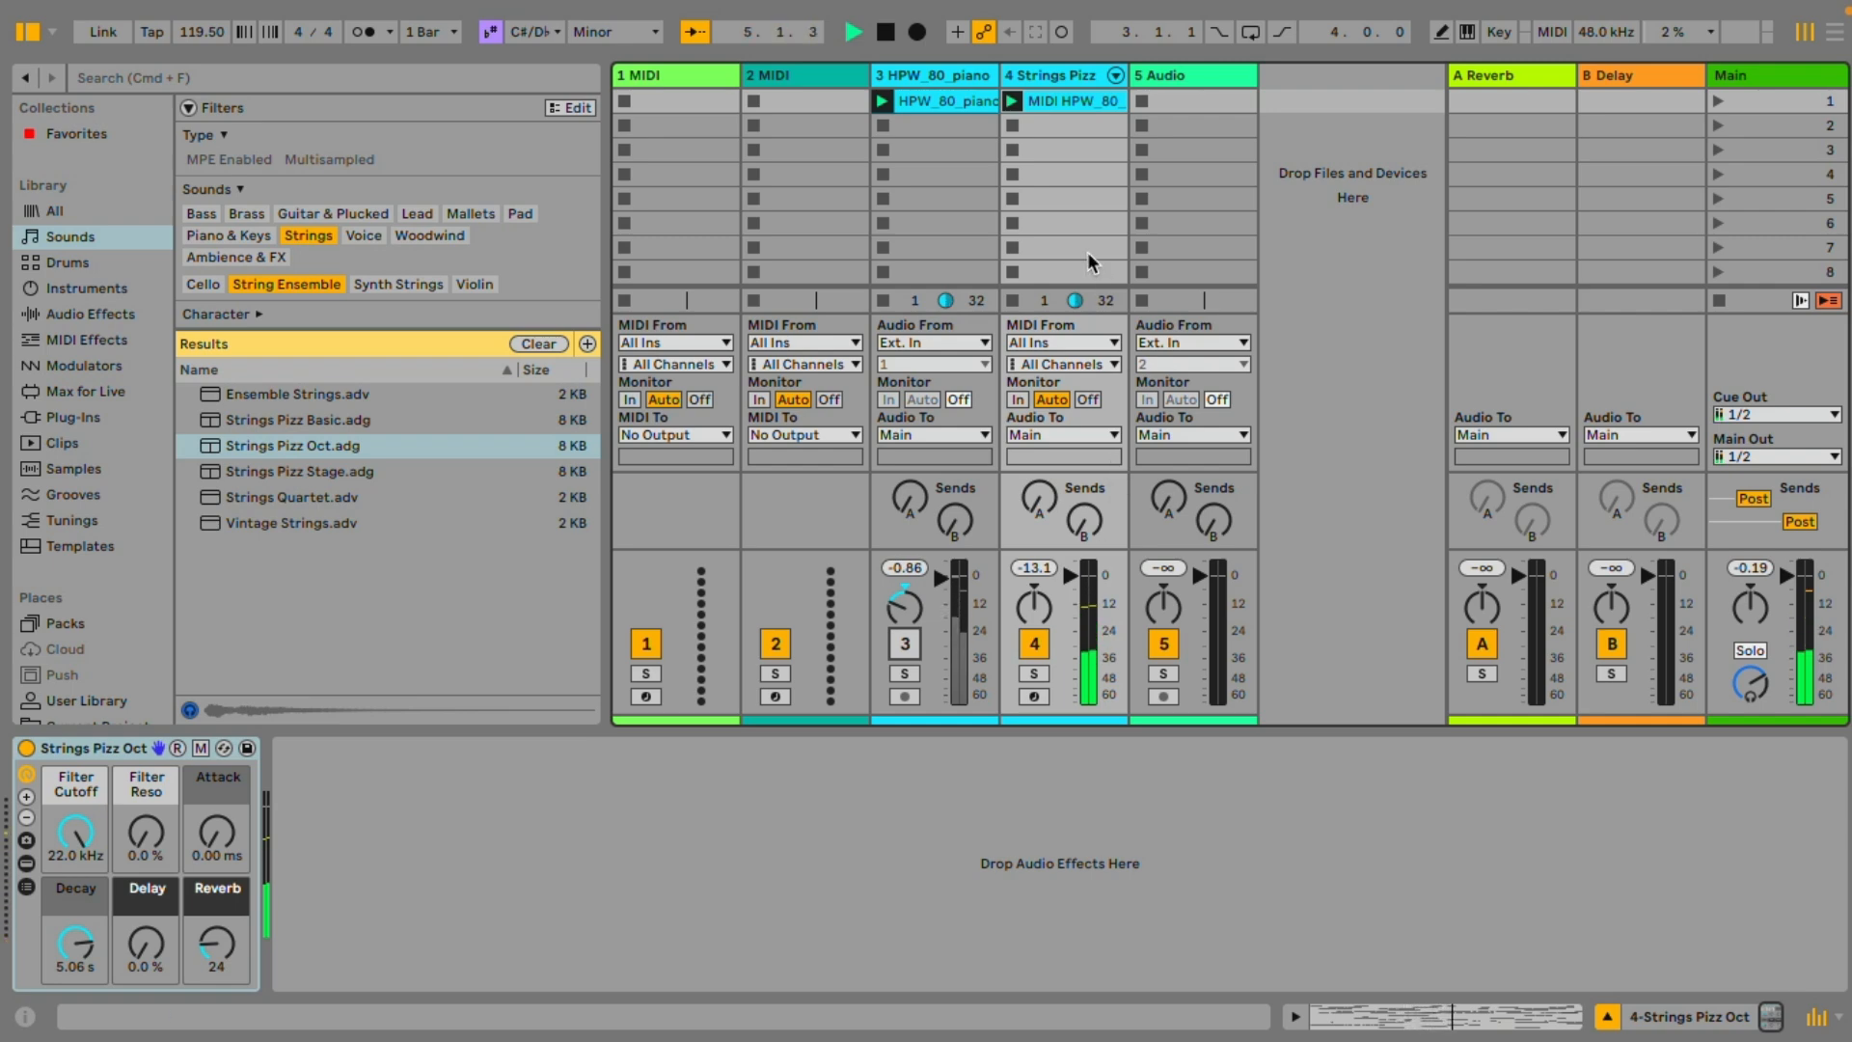
{"action": "left_click", "coordinate": [1074, 102]}
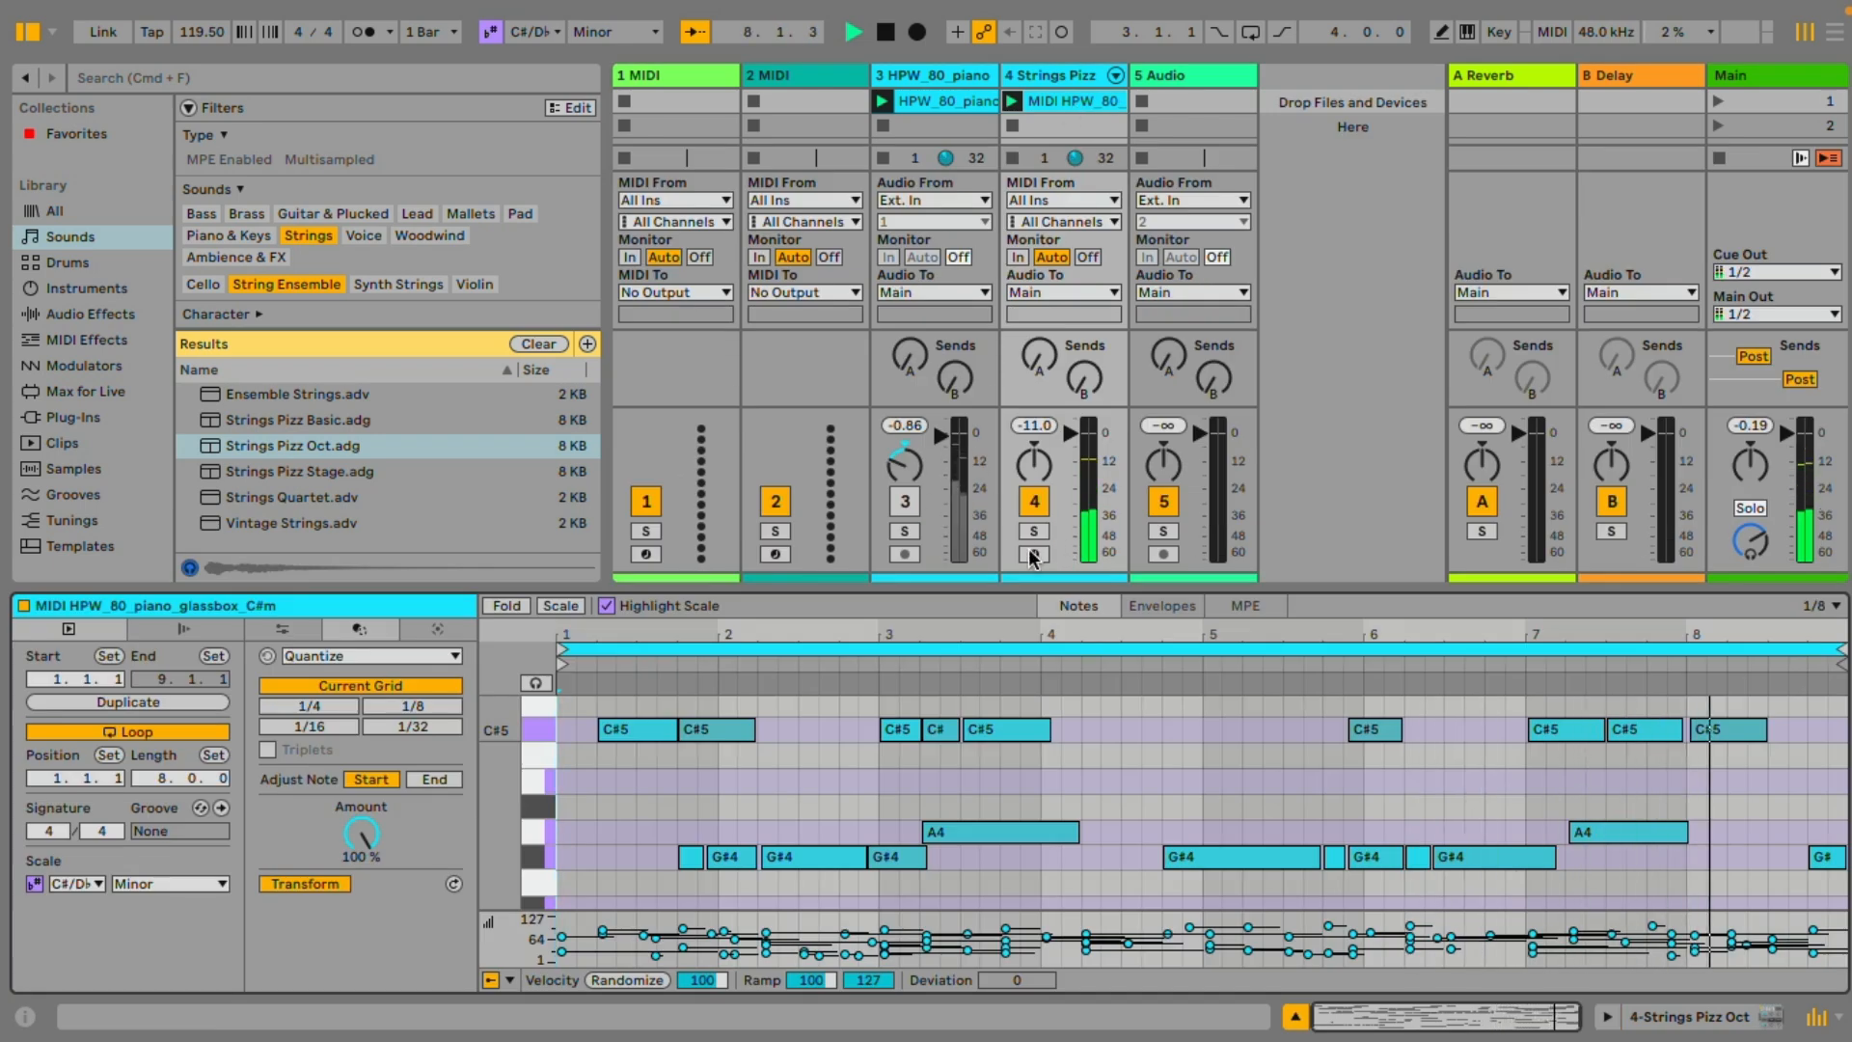
{"action": "key", "text": "space"}
{"action": "left_click", "coordinate": [905, 500]}
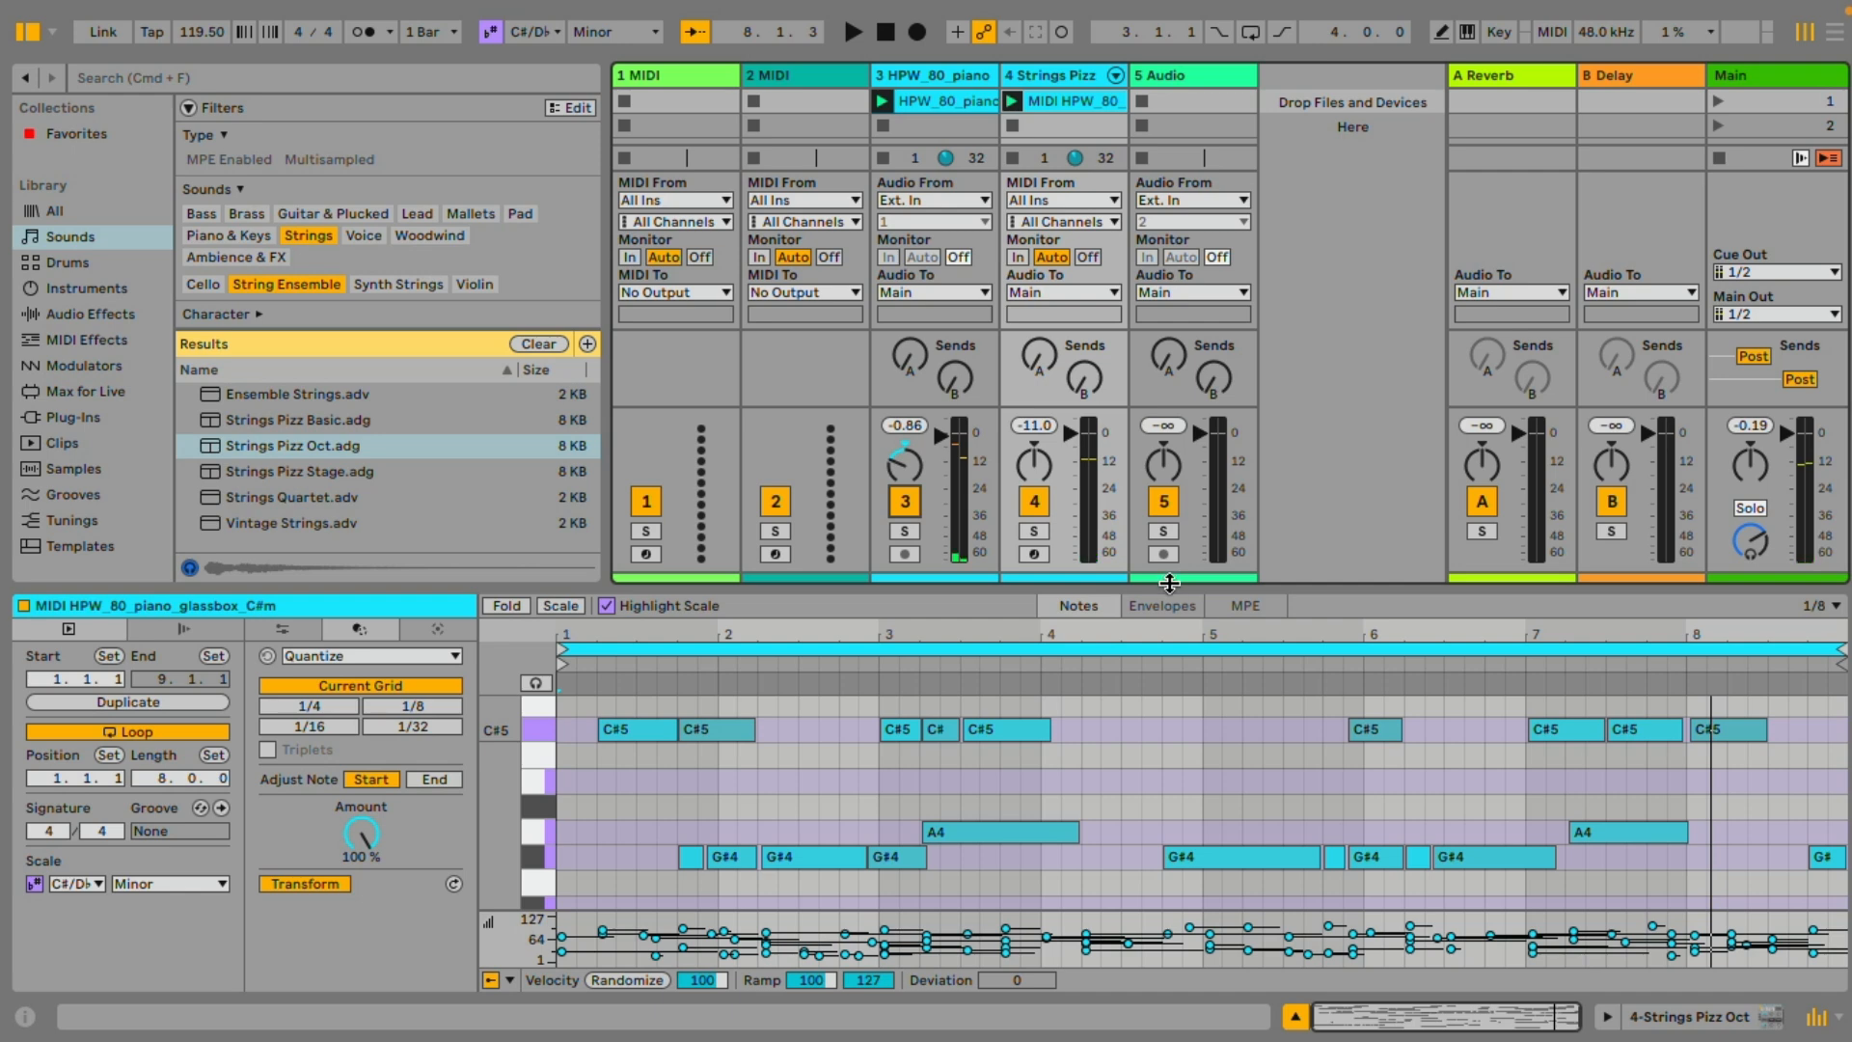
Play both clips with the strings panned right and raise the strings track's Reverb and Delay sends
{"action": "left_click_drag", "start_coordinate": [1170, 583], "coordinate": [1163, 677]}
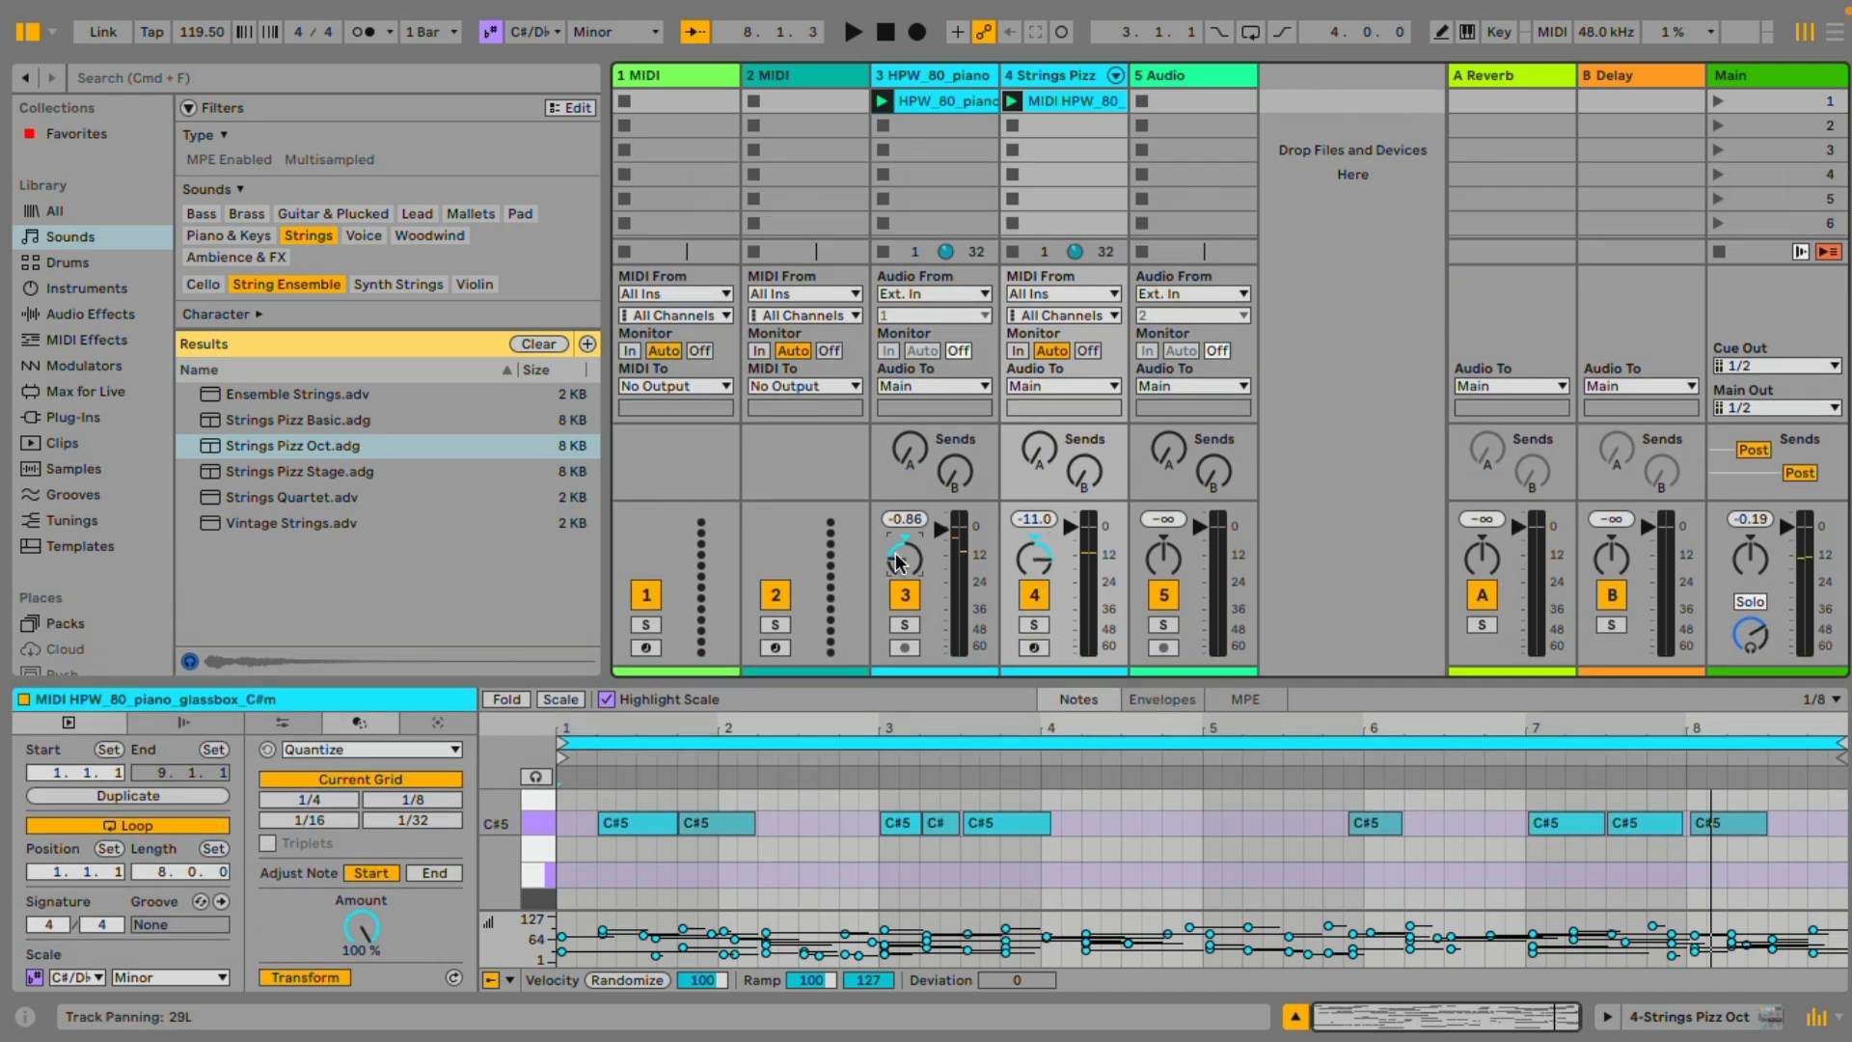
{"action": "key", "text": "space"}
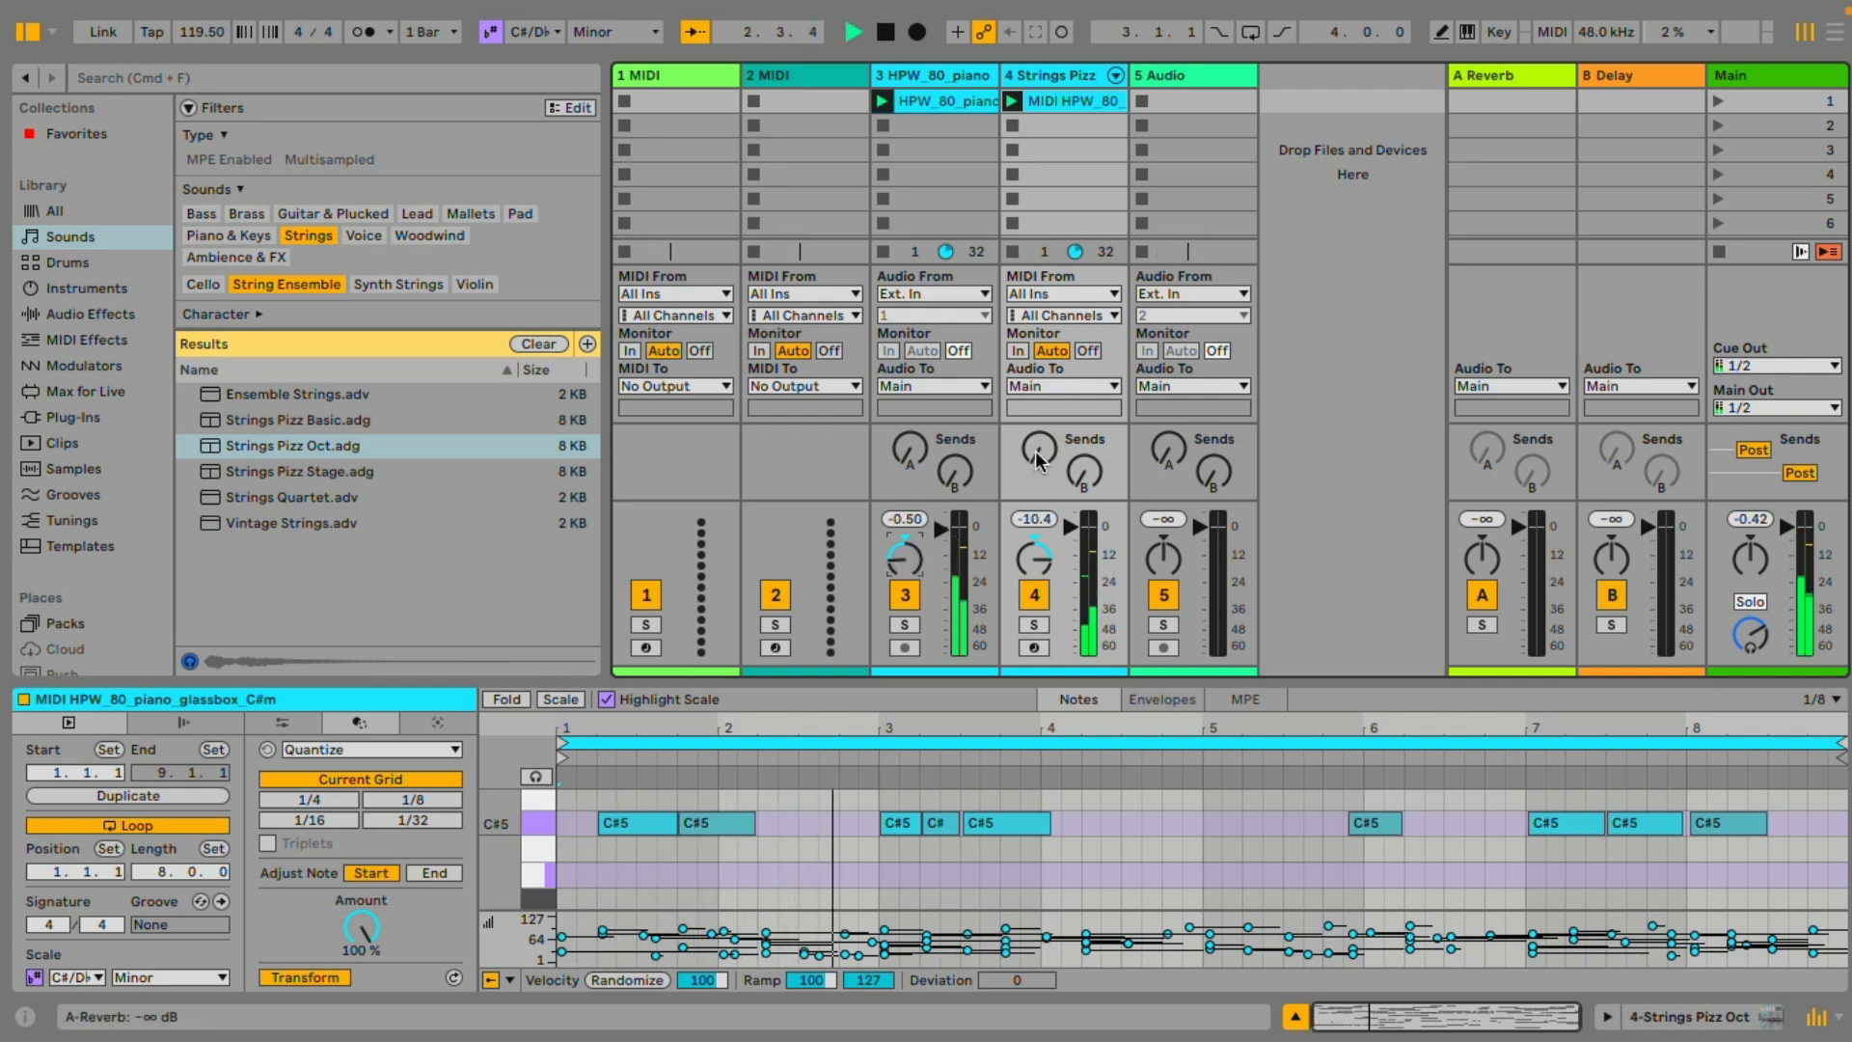
{"action": "left_click_drag", "start_coordinate": [1039, 450], "coordinate": [1039, 387]}
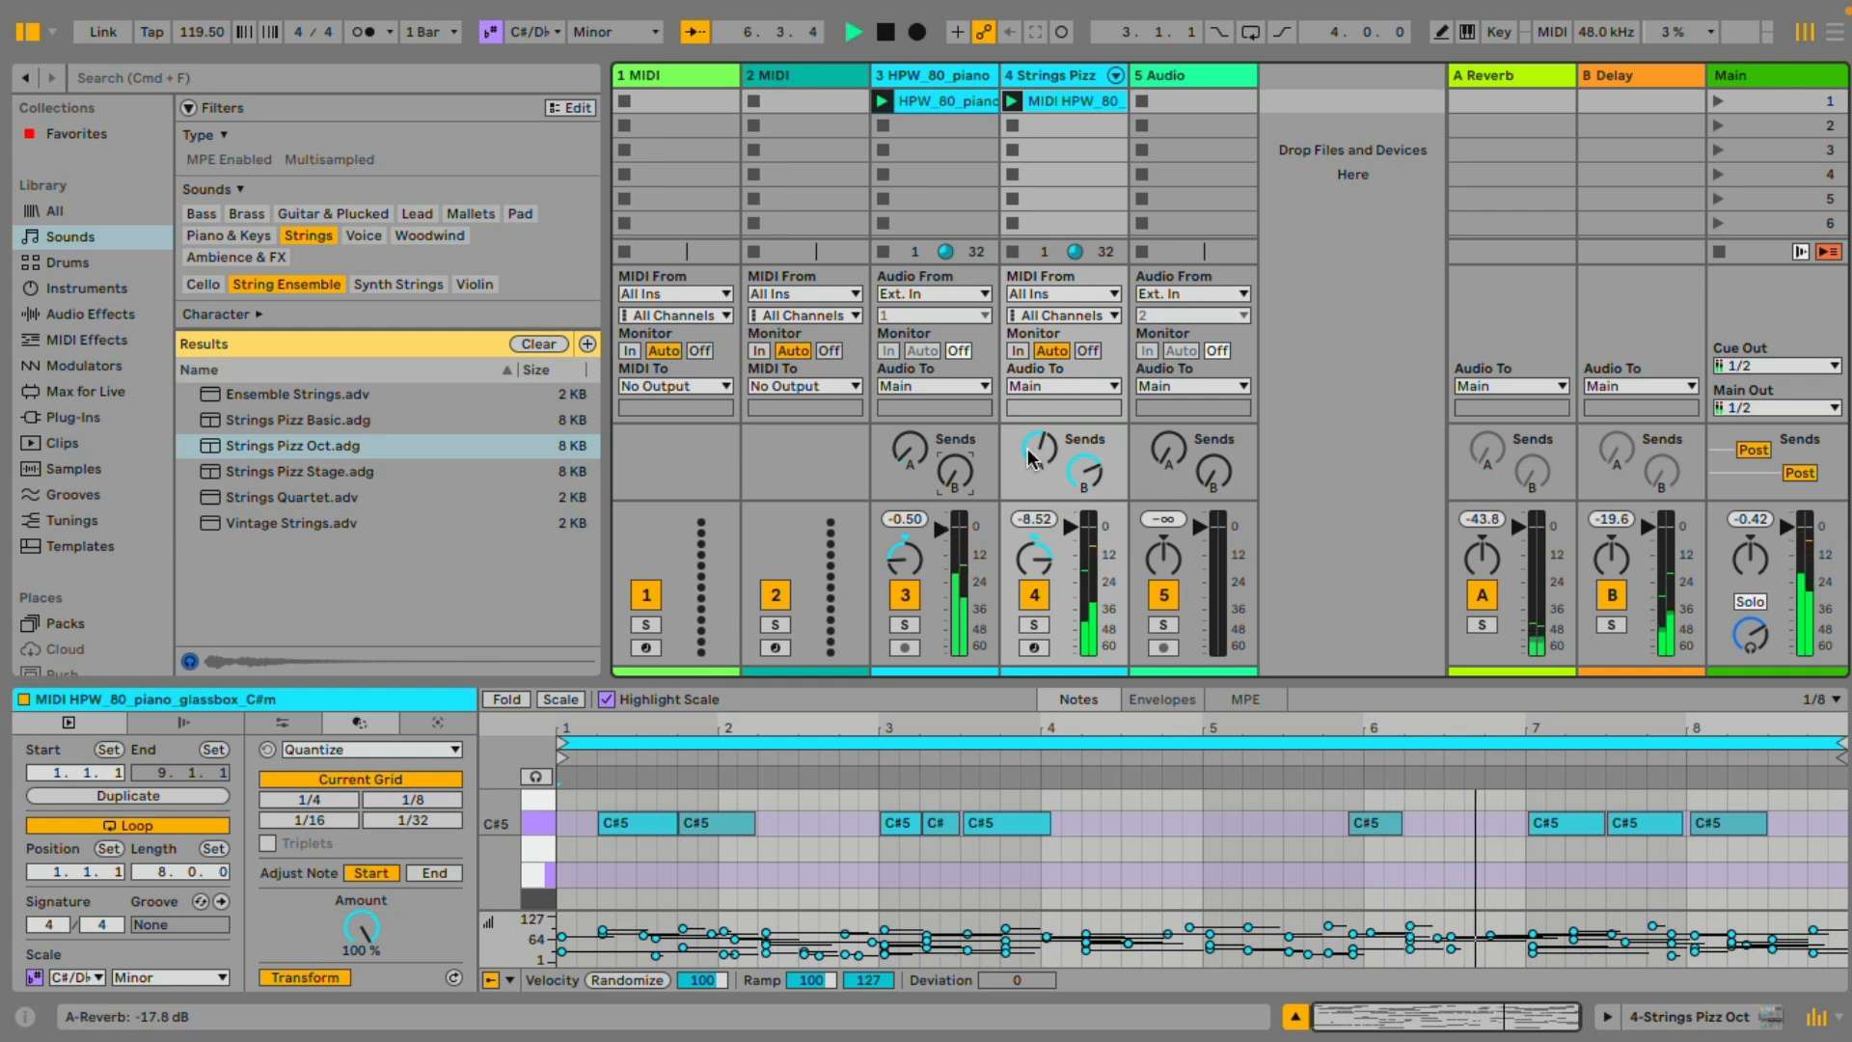
{"action": "left_click_drag", "start_coordinate": [1032, 458], "coordinate": [1032, 444]}
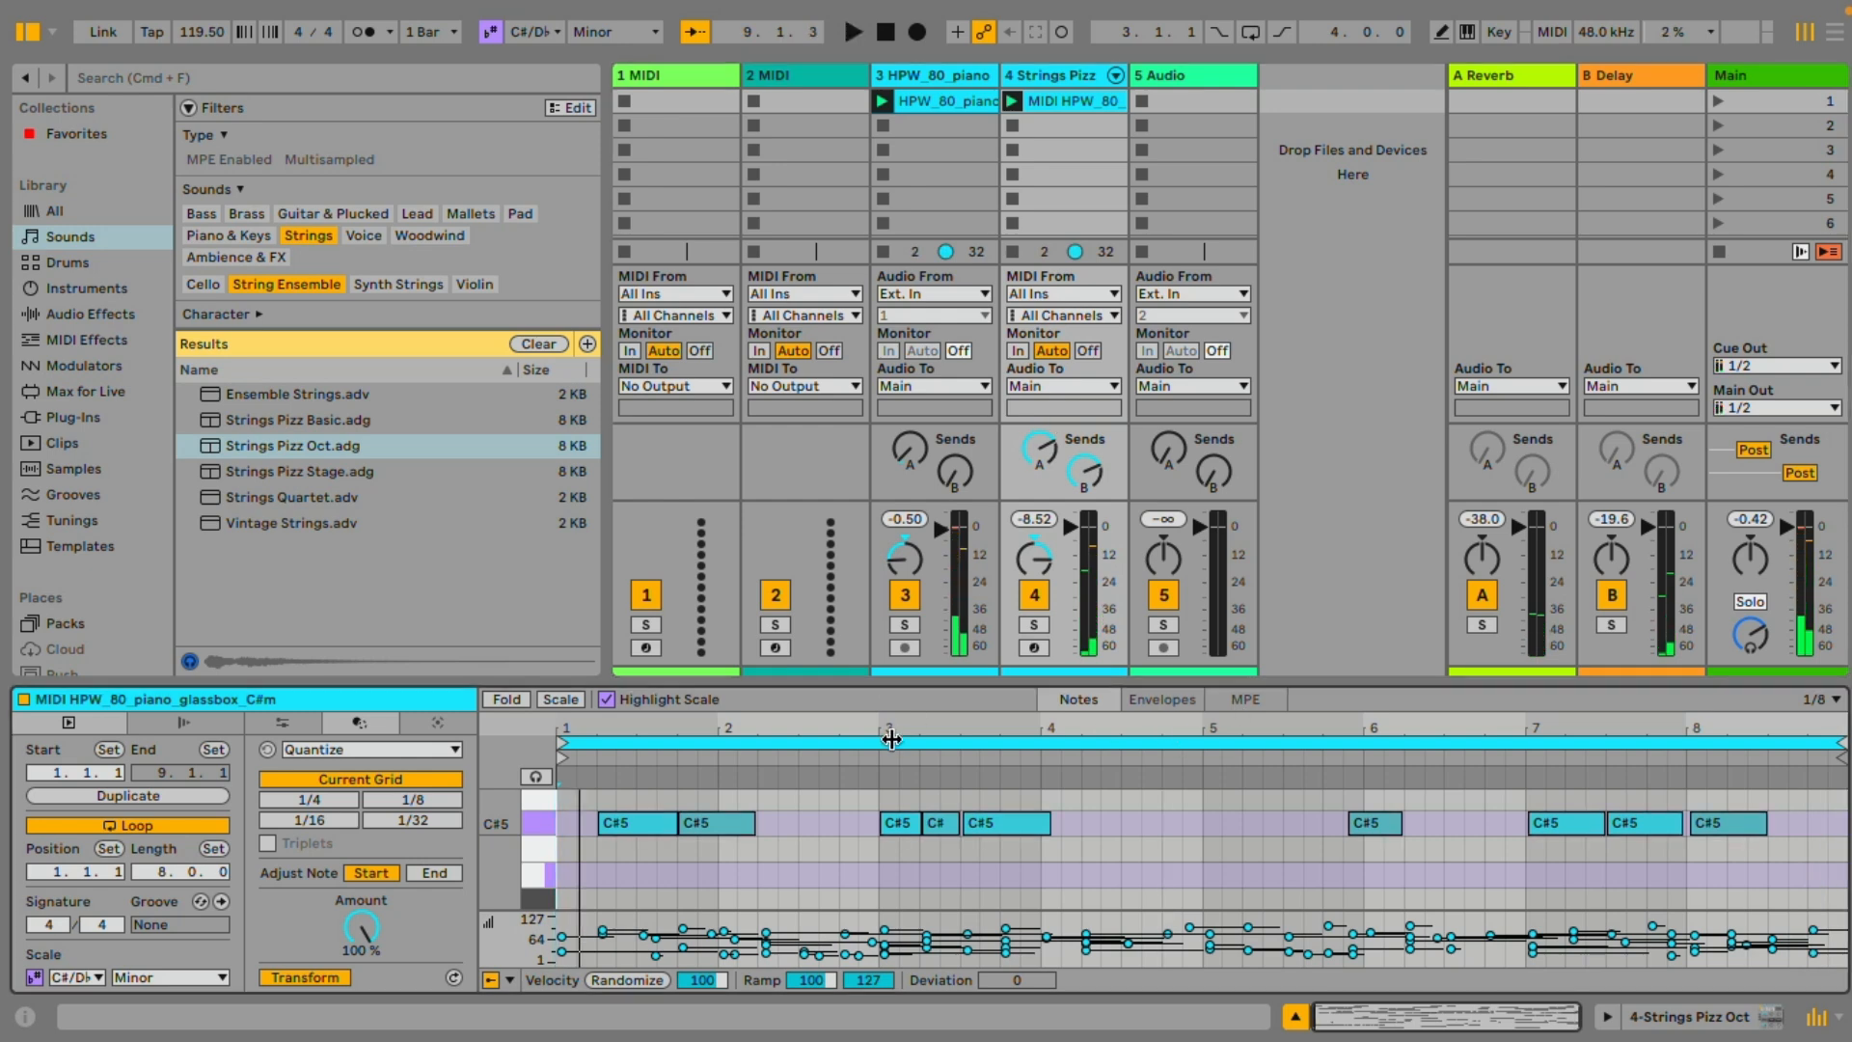
In an enlarged note editor, extend the C#5 notes in bars 1 and 3 and the first G#4 over their following repeats
{"action": "left_click_drag", "start_coordinate": [892, 683], "coordinate": [898, 435]}
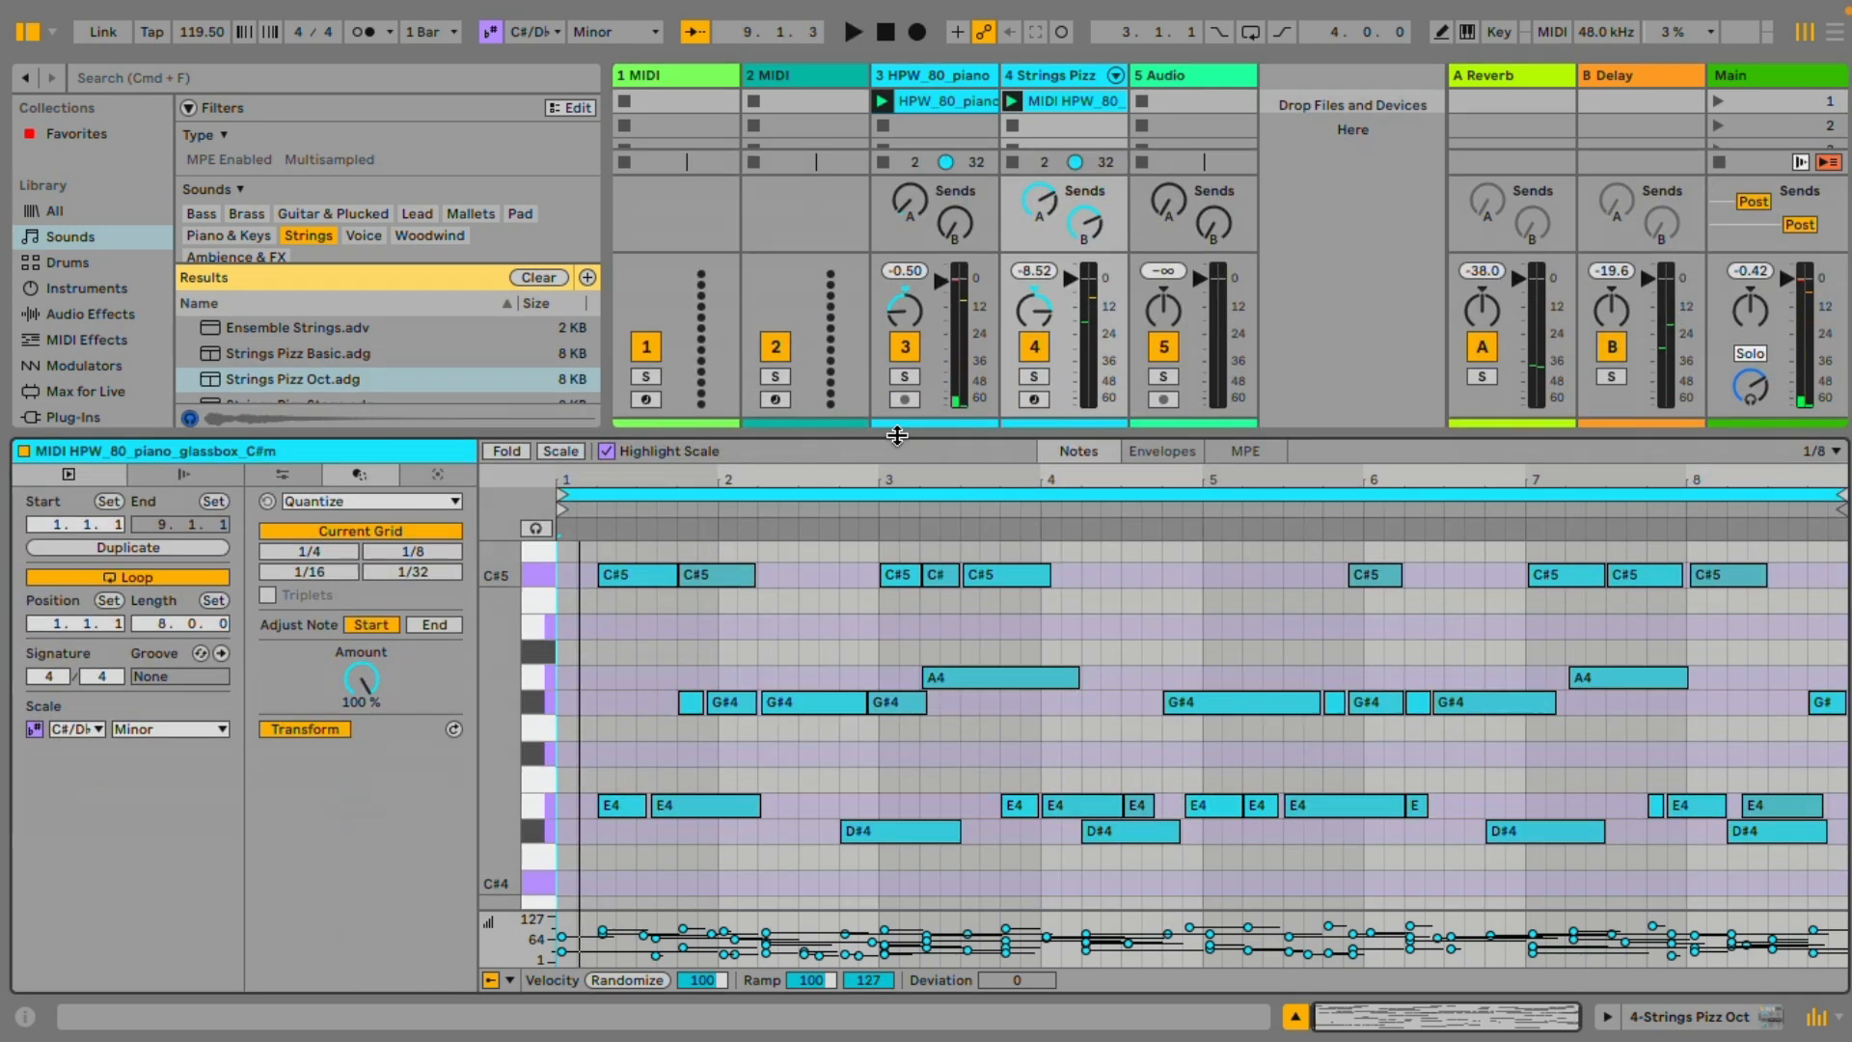
{"action": "left_click", "coordinate": [29, 33]}
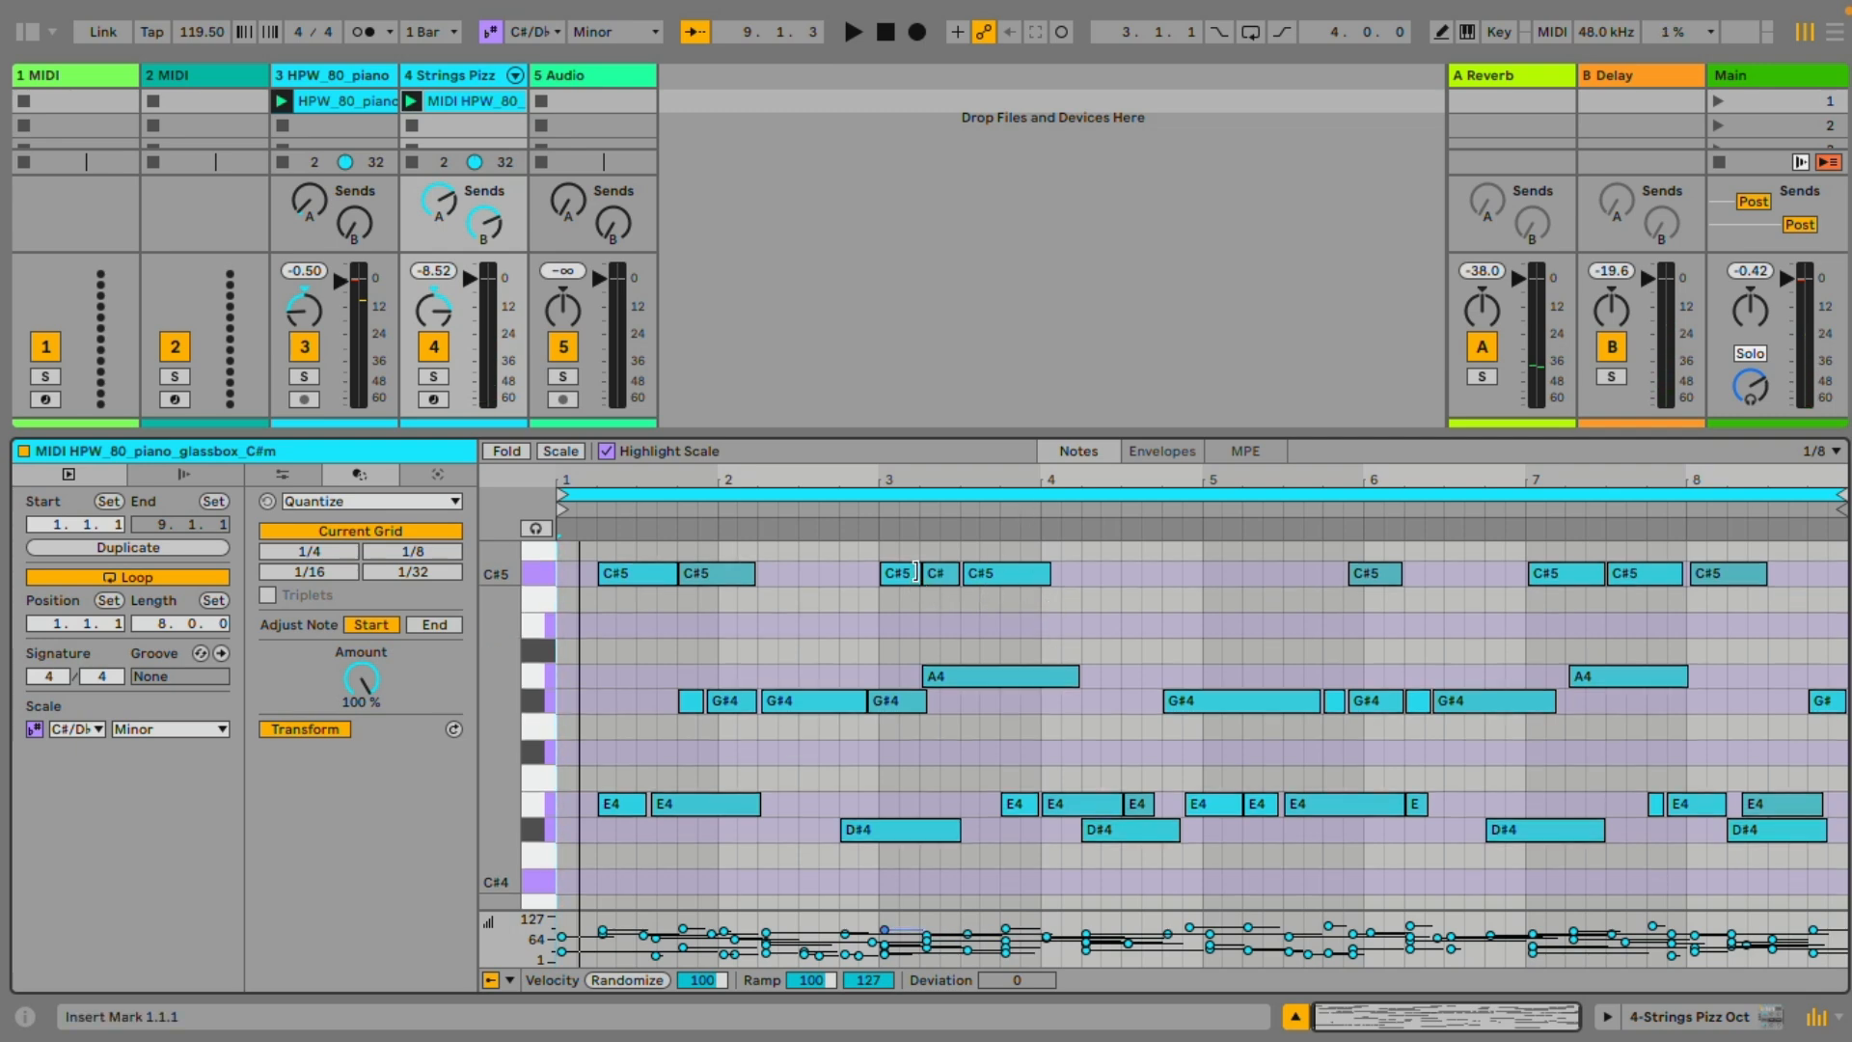
{"action": "left_click_drag", "start_coordinate": [916, 573], "coordinate": [1058, 573]}
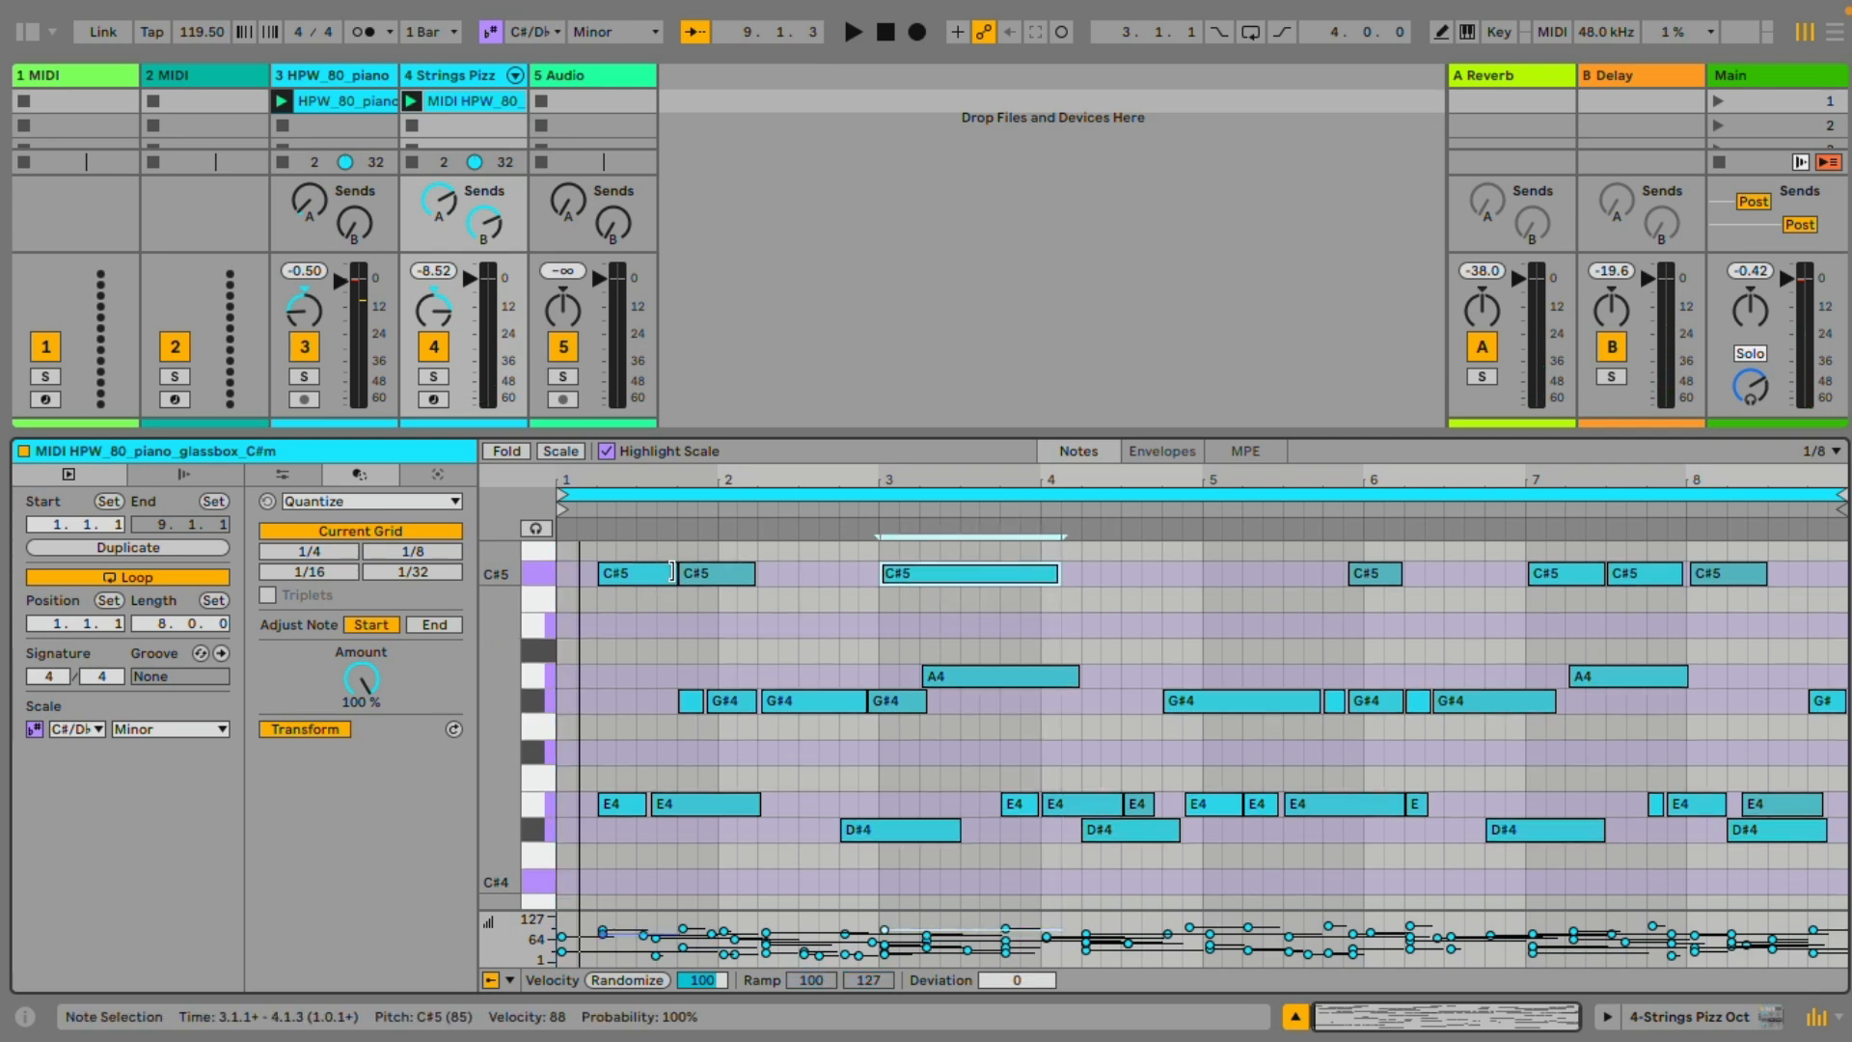
{"action": "left_click_drag", "start_coordinate": [672, 573], "coordinate": [776, 573]}
{"action": "left_click_drag", "start_coordinate": [697, 700], "coordinate": [904, 700]}
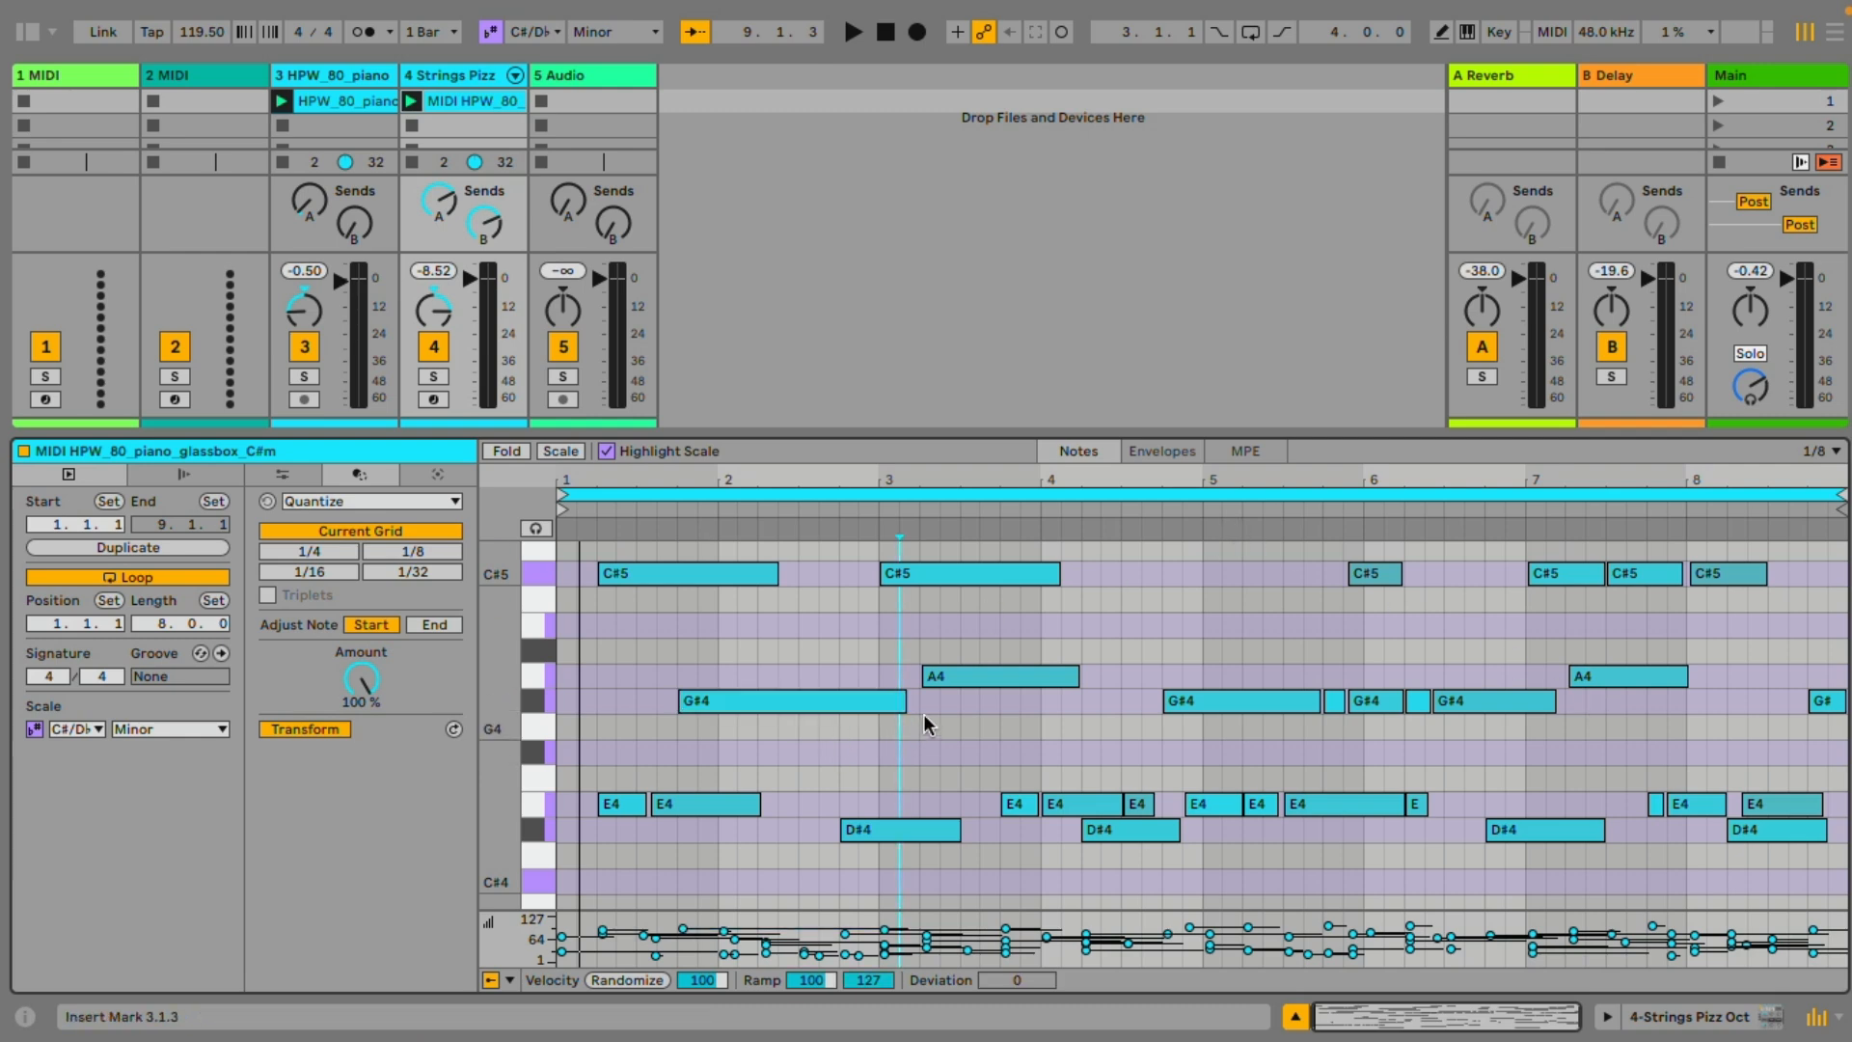
Quantize all notes of the strings clip to a 1/4 grid and play back the result
{"action": "key", "text": "ctrl+a"}
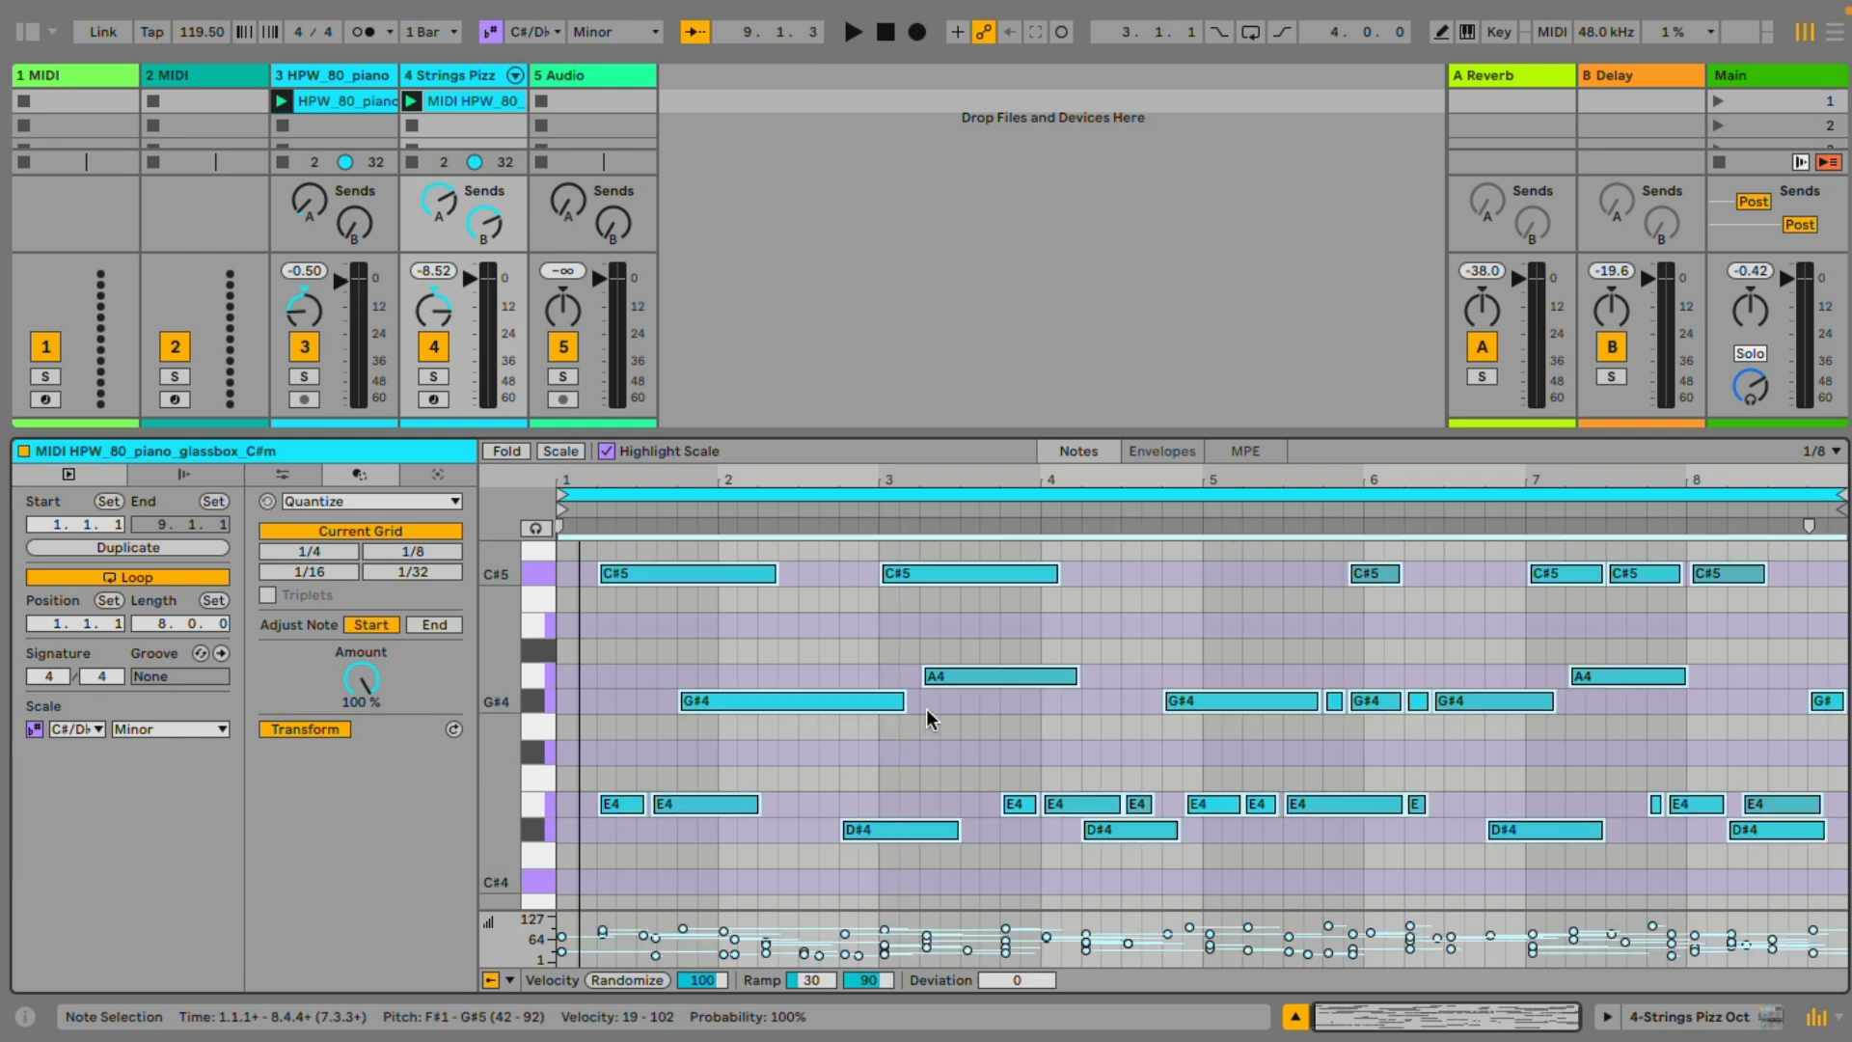
{"action": "left_click", "coordinate": [324, 552]}
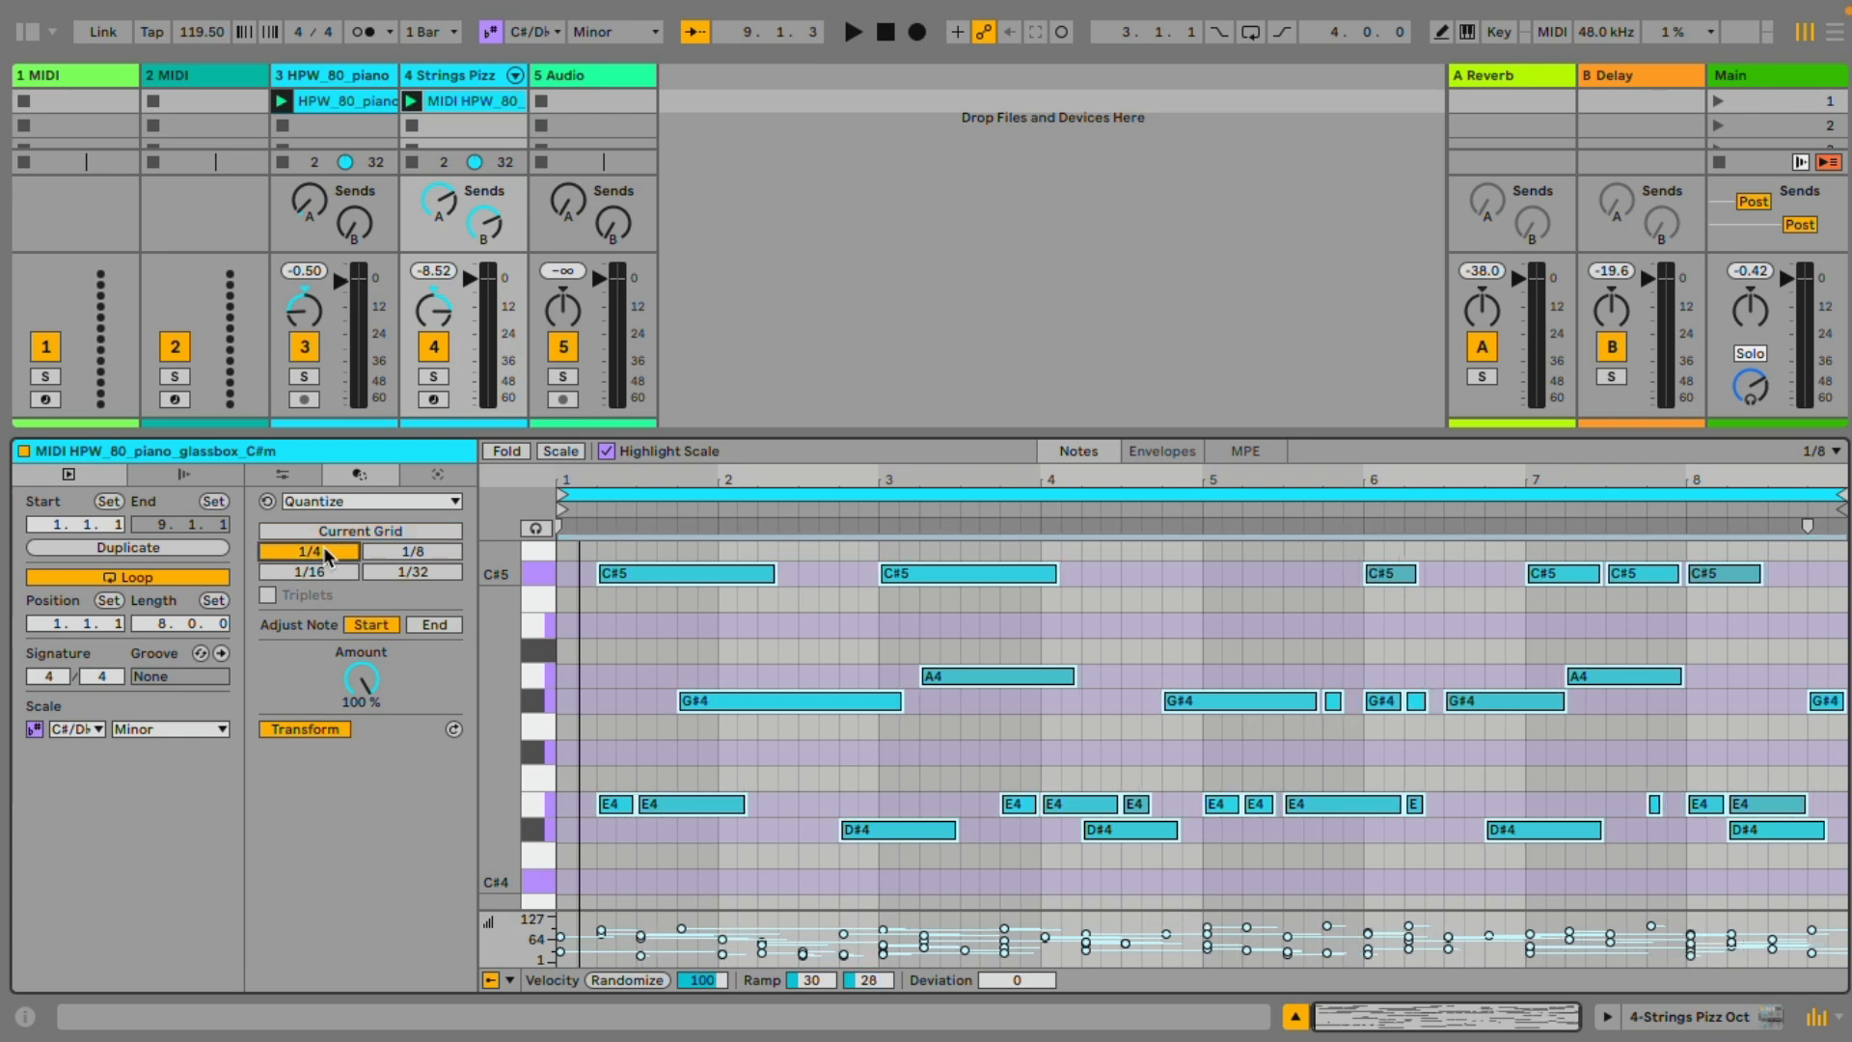
{"action": "key", "text": "space"}
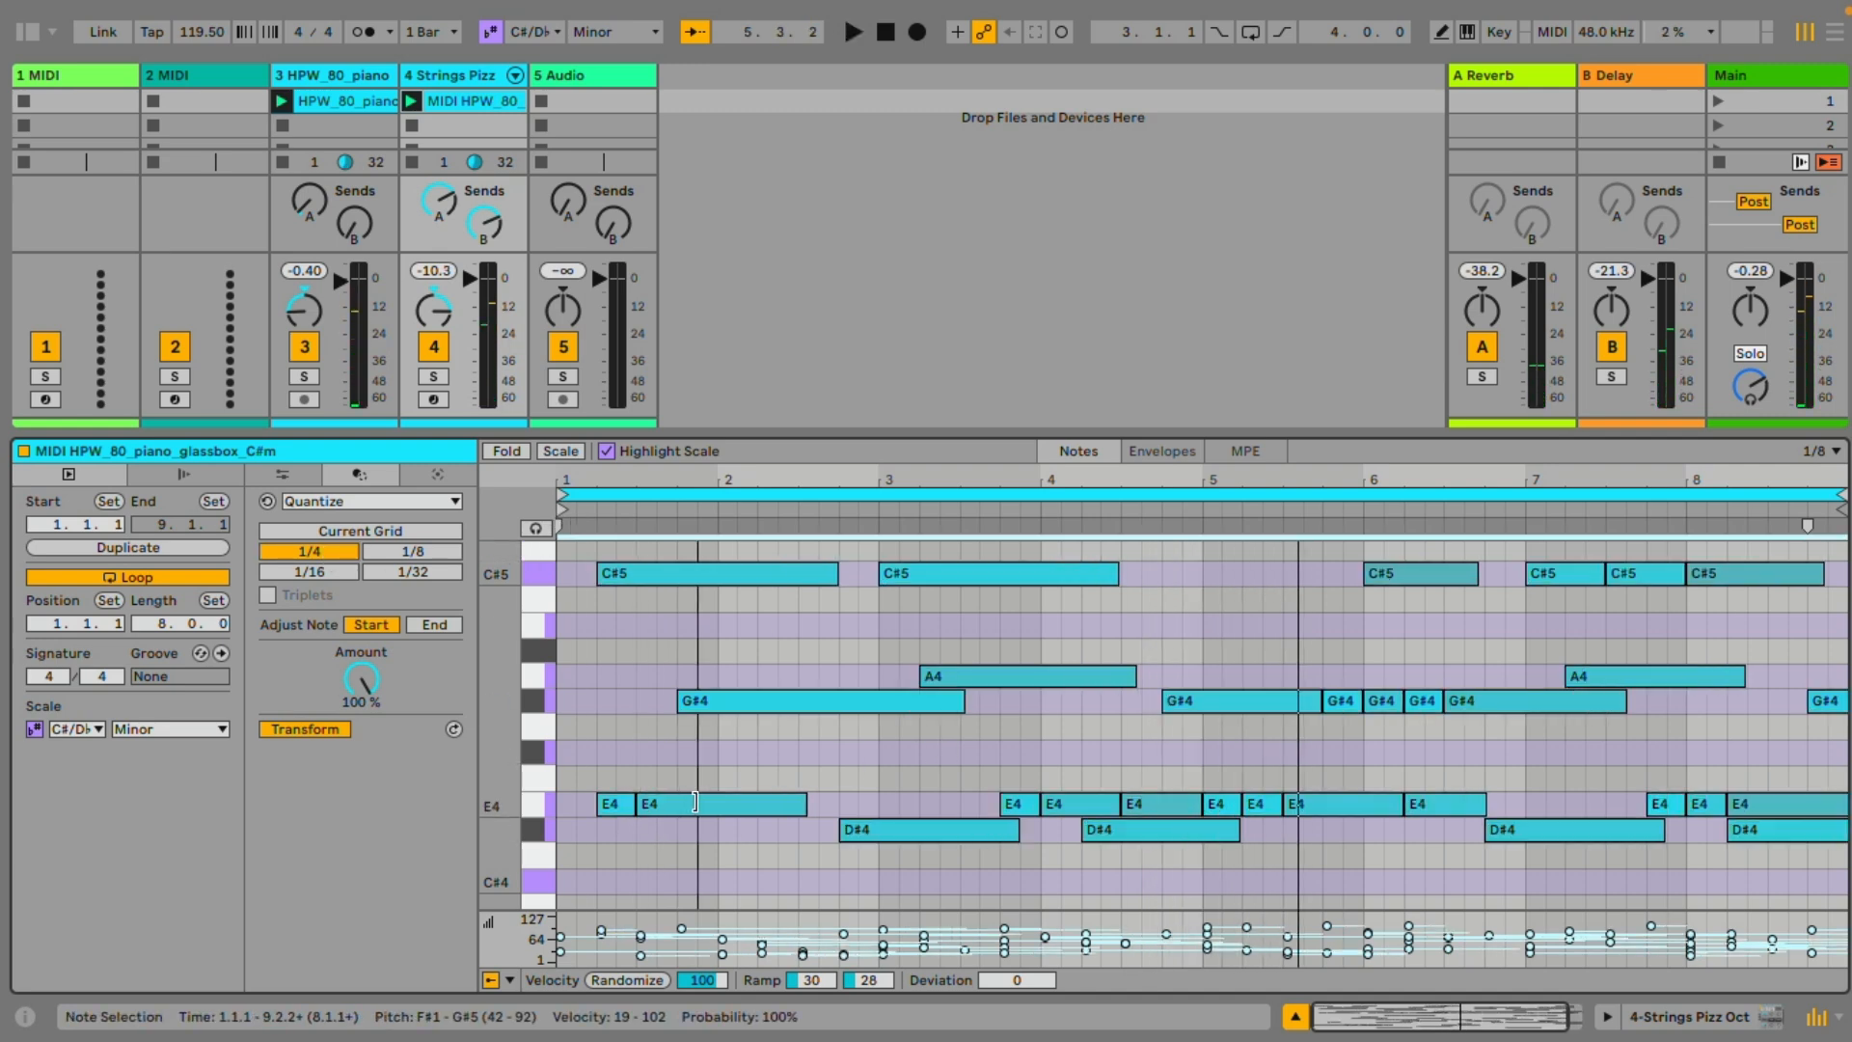
{"action": "left_click", "coordinate": [760, 749]}
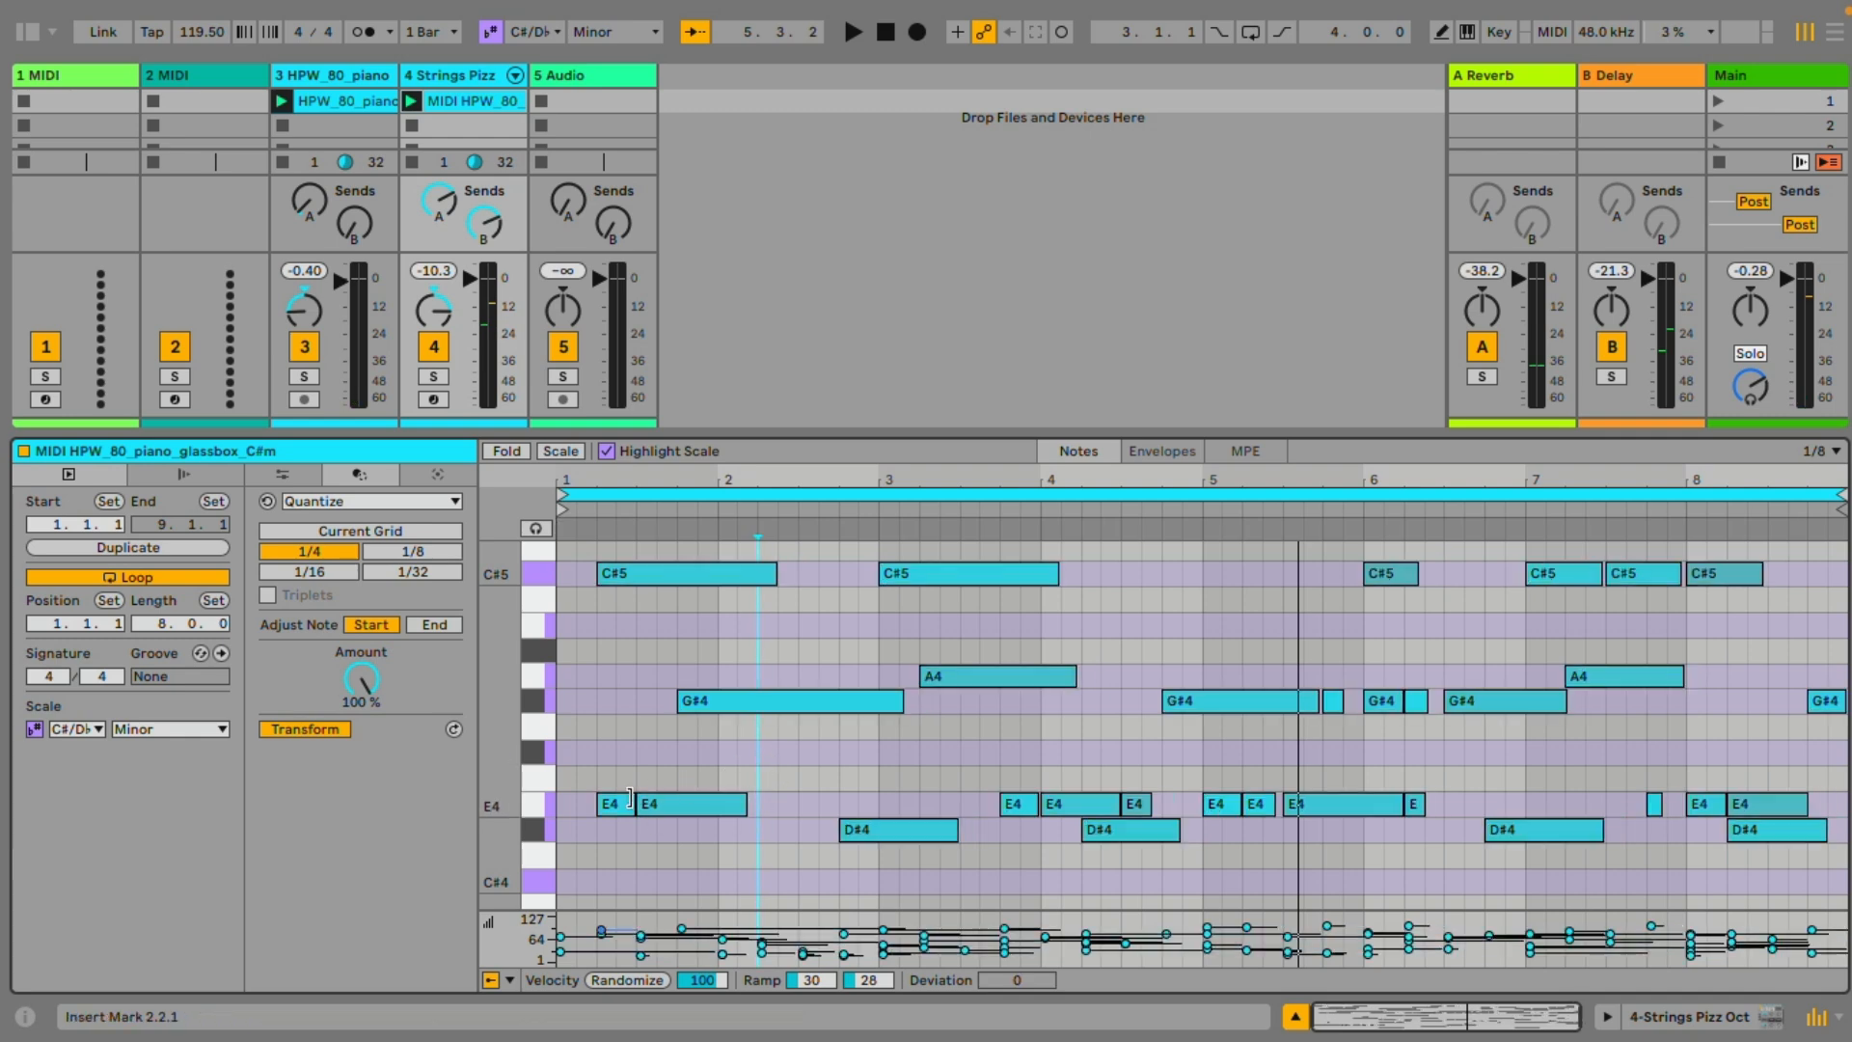
Join the repeated E4 notes in bars 1, 3 and 5 and the G#4 notes from bars 4 to 6 into longer notes
{"action": "left_click_drag", "start_coordinate": [630, 797], "coordinate": [733, 796]}
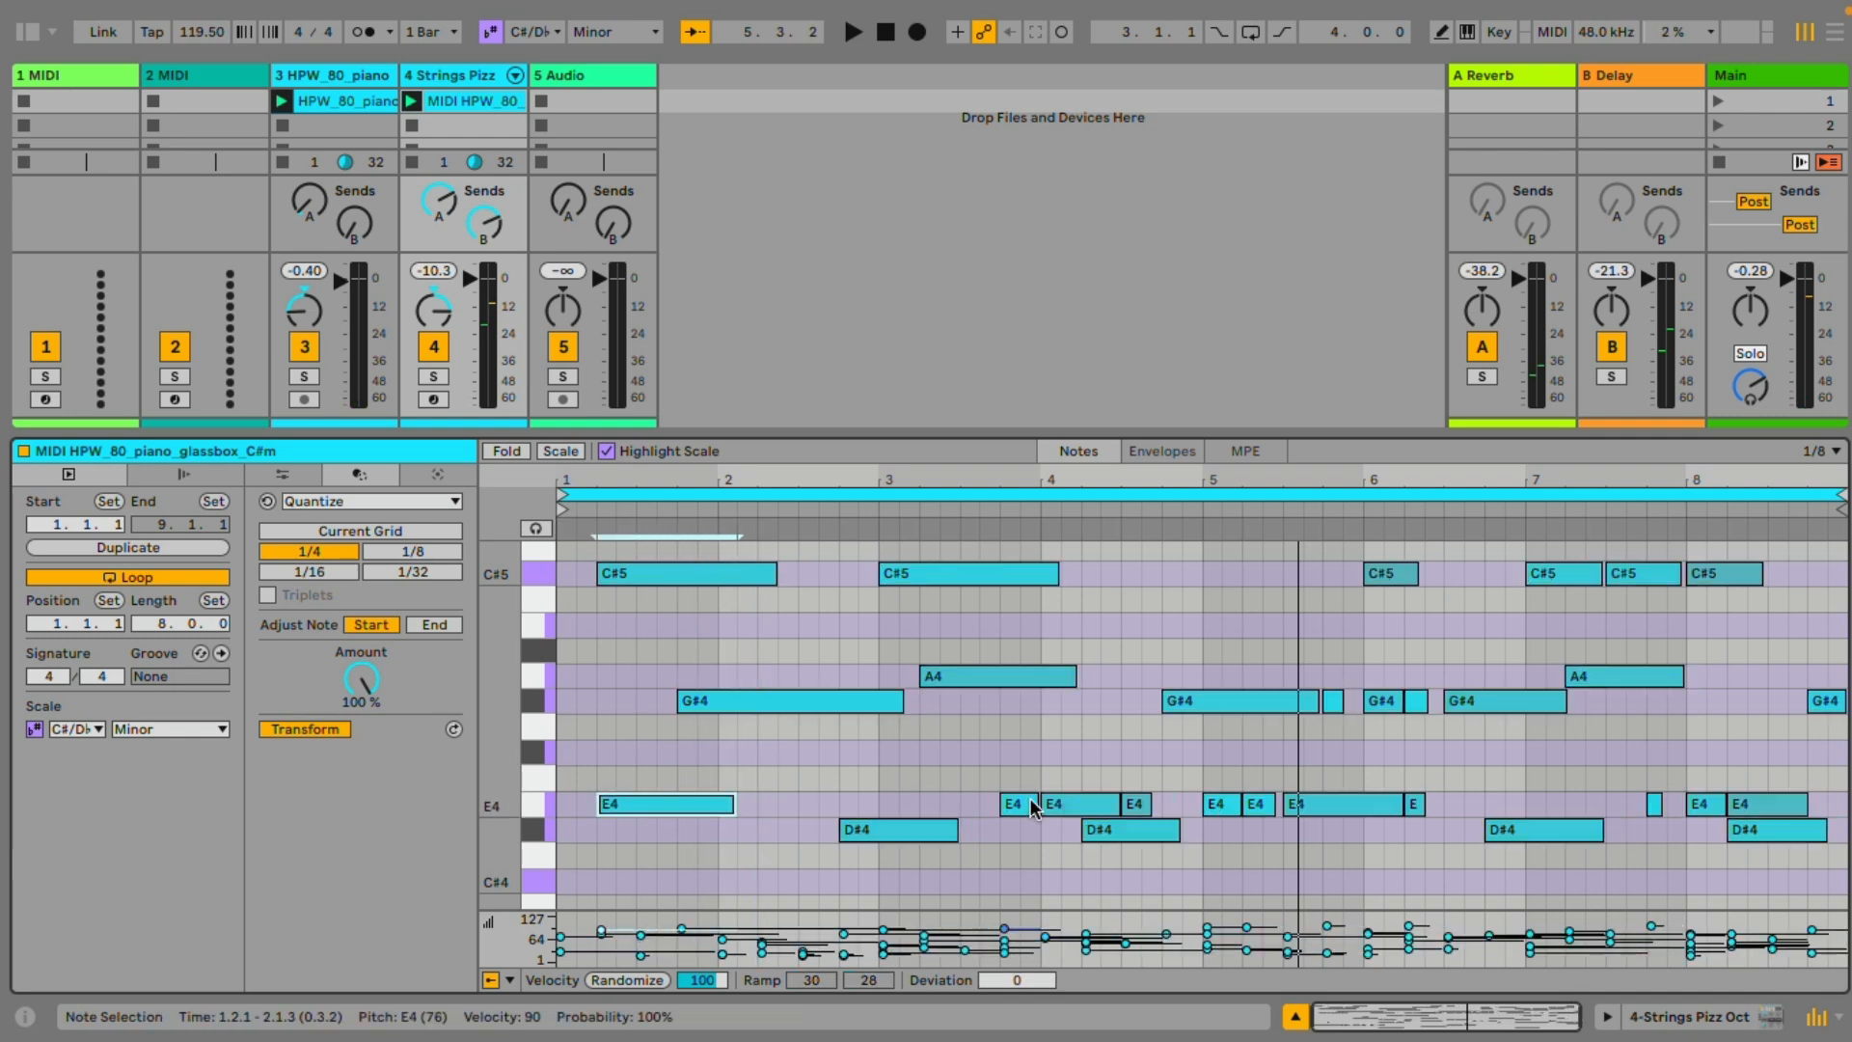
{"action": "left_click_drag", "start_coordinate": [1030, 797], "coordinate": [1400, 804]}
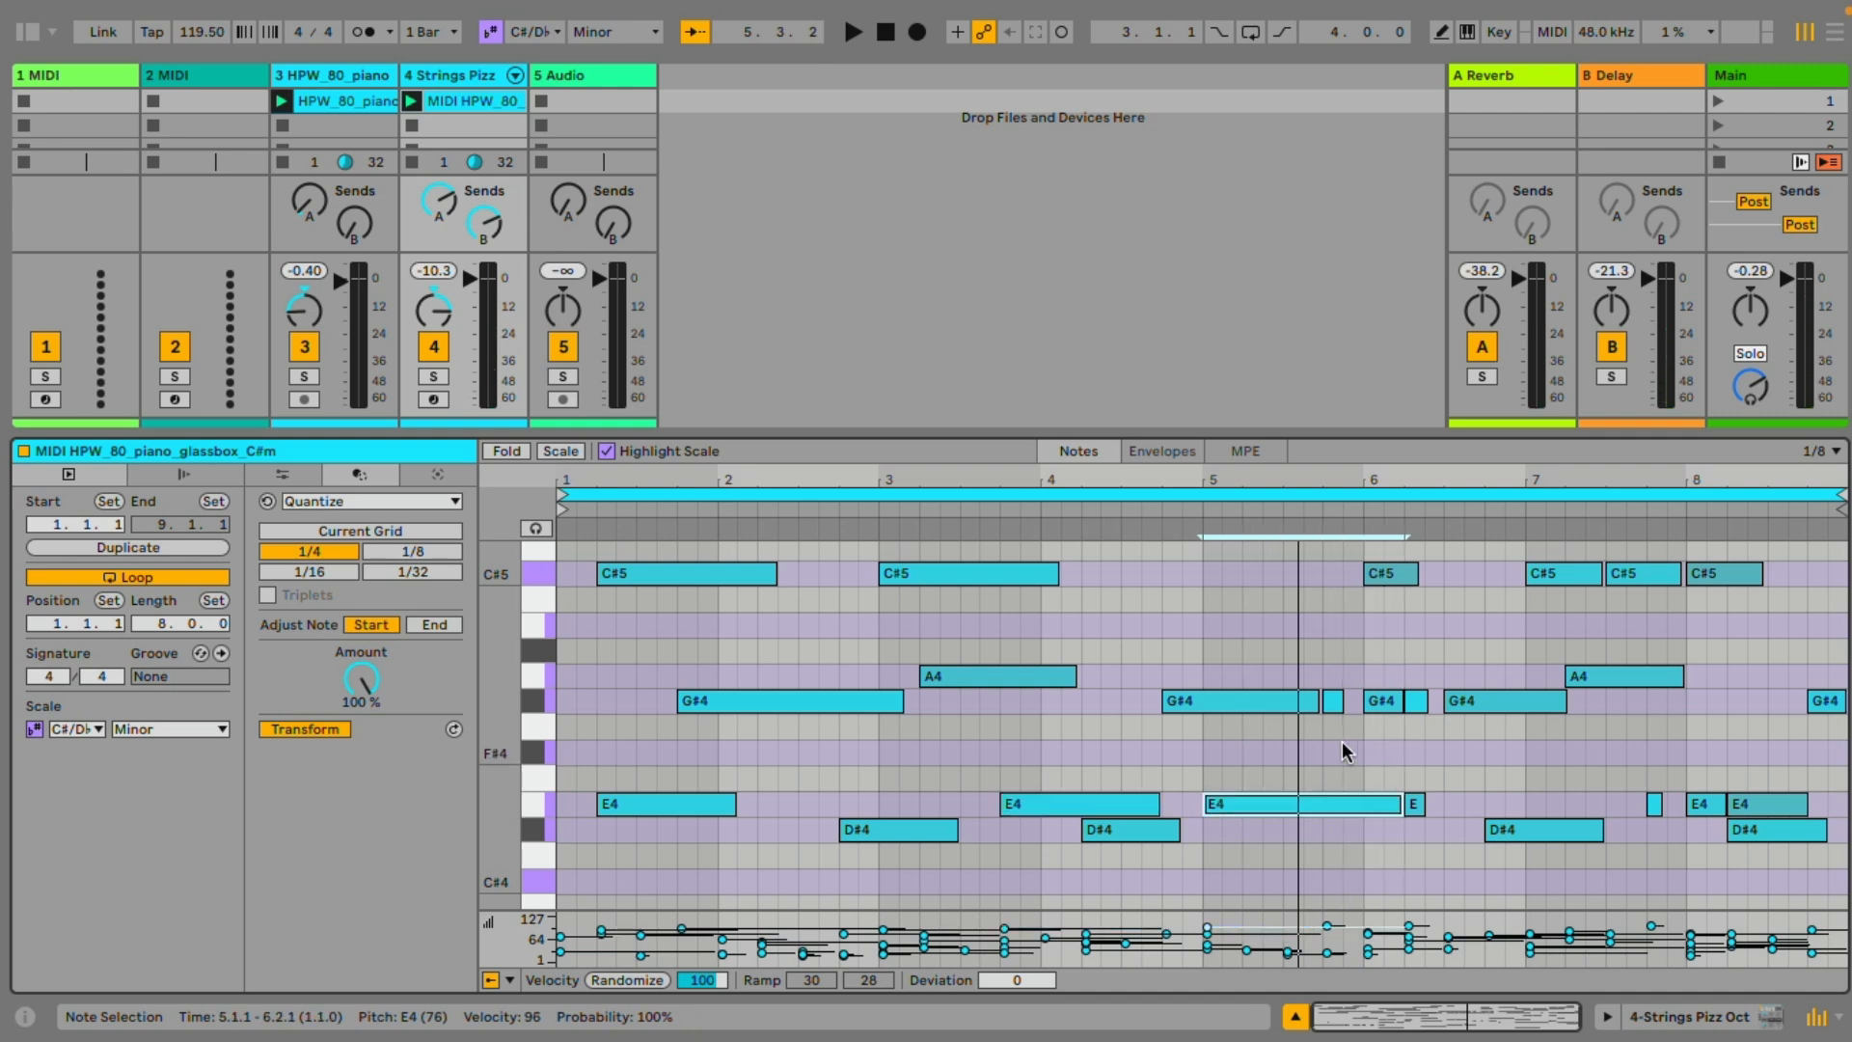
{"action": "left_click_drag", "start_coordinate": [1310, 700], "coordinate": [1339, 700]}
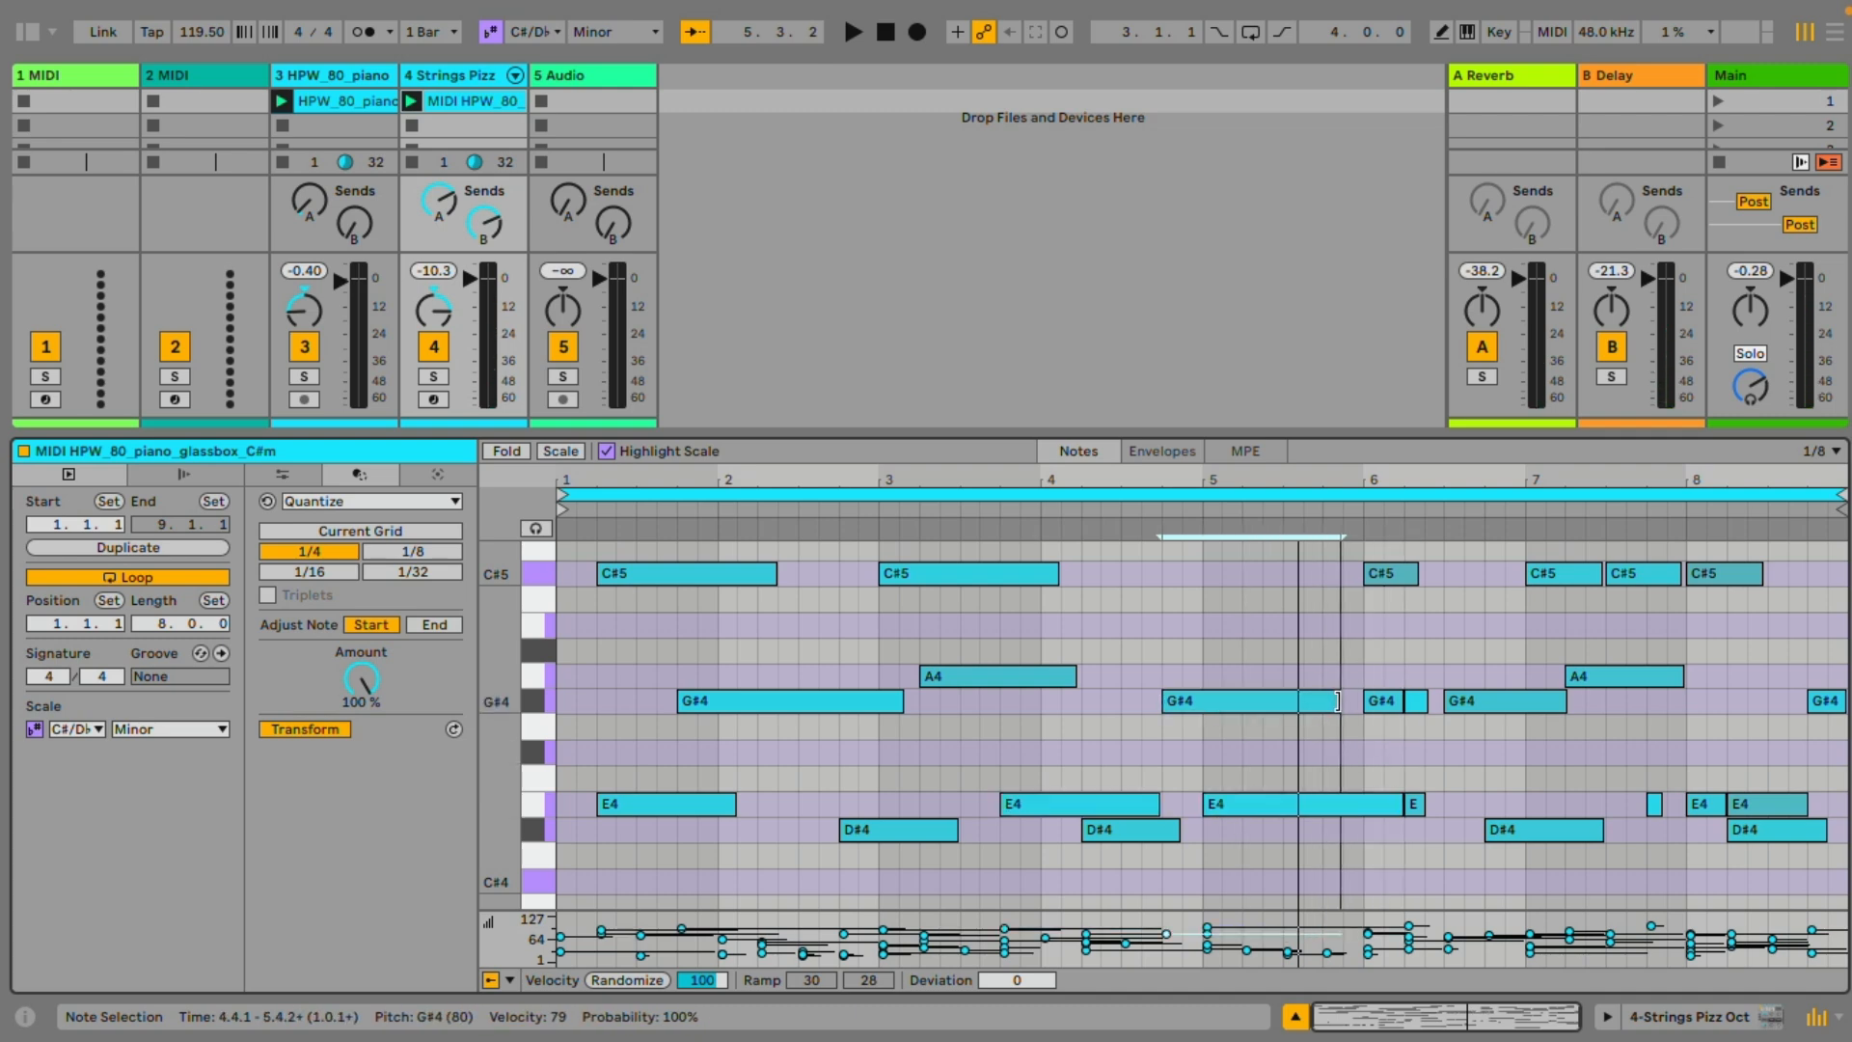
{"action": "left_click", "coordinate": [1402, 700]}
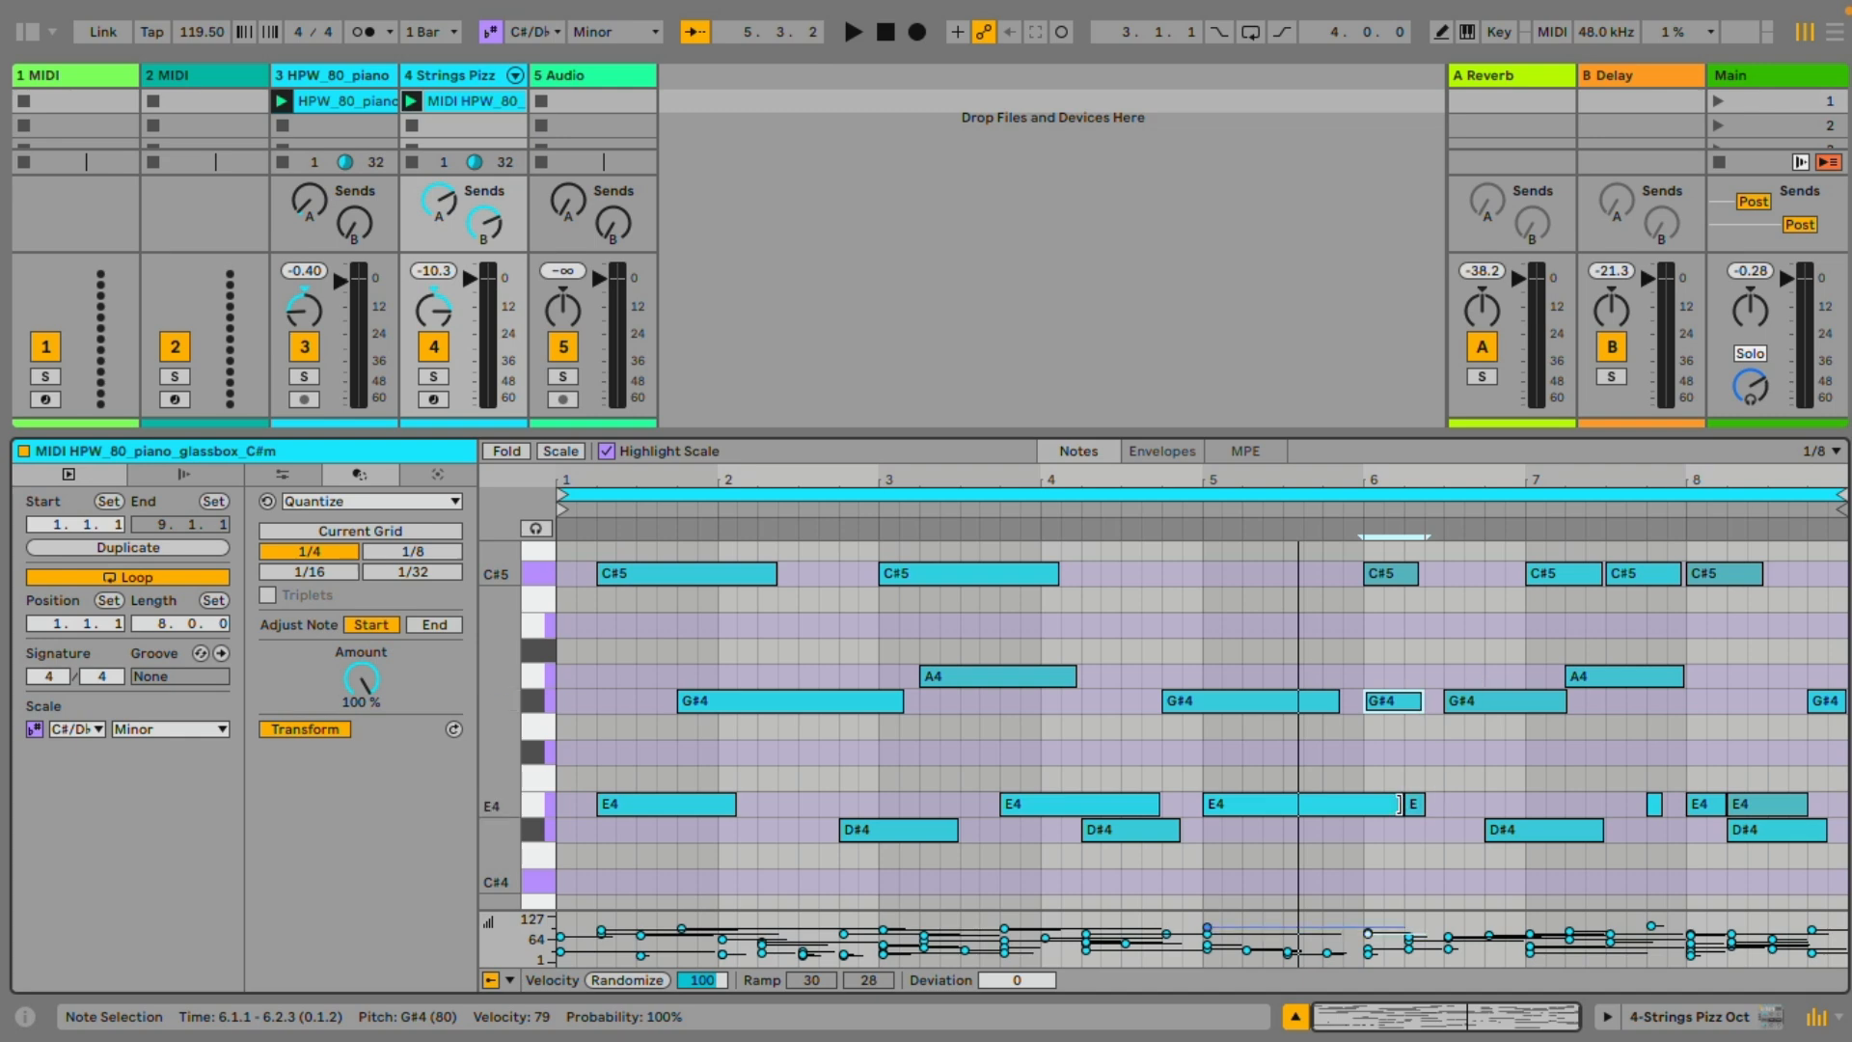
{"action": "left_click_drag", "start_coordinate": [1401, 804], "coordinate": [1422, 803]}
{"action": "scroll", "coordinate": [1381, 700], "scroll_direction": "down", "scroll_amount": 5}
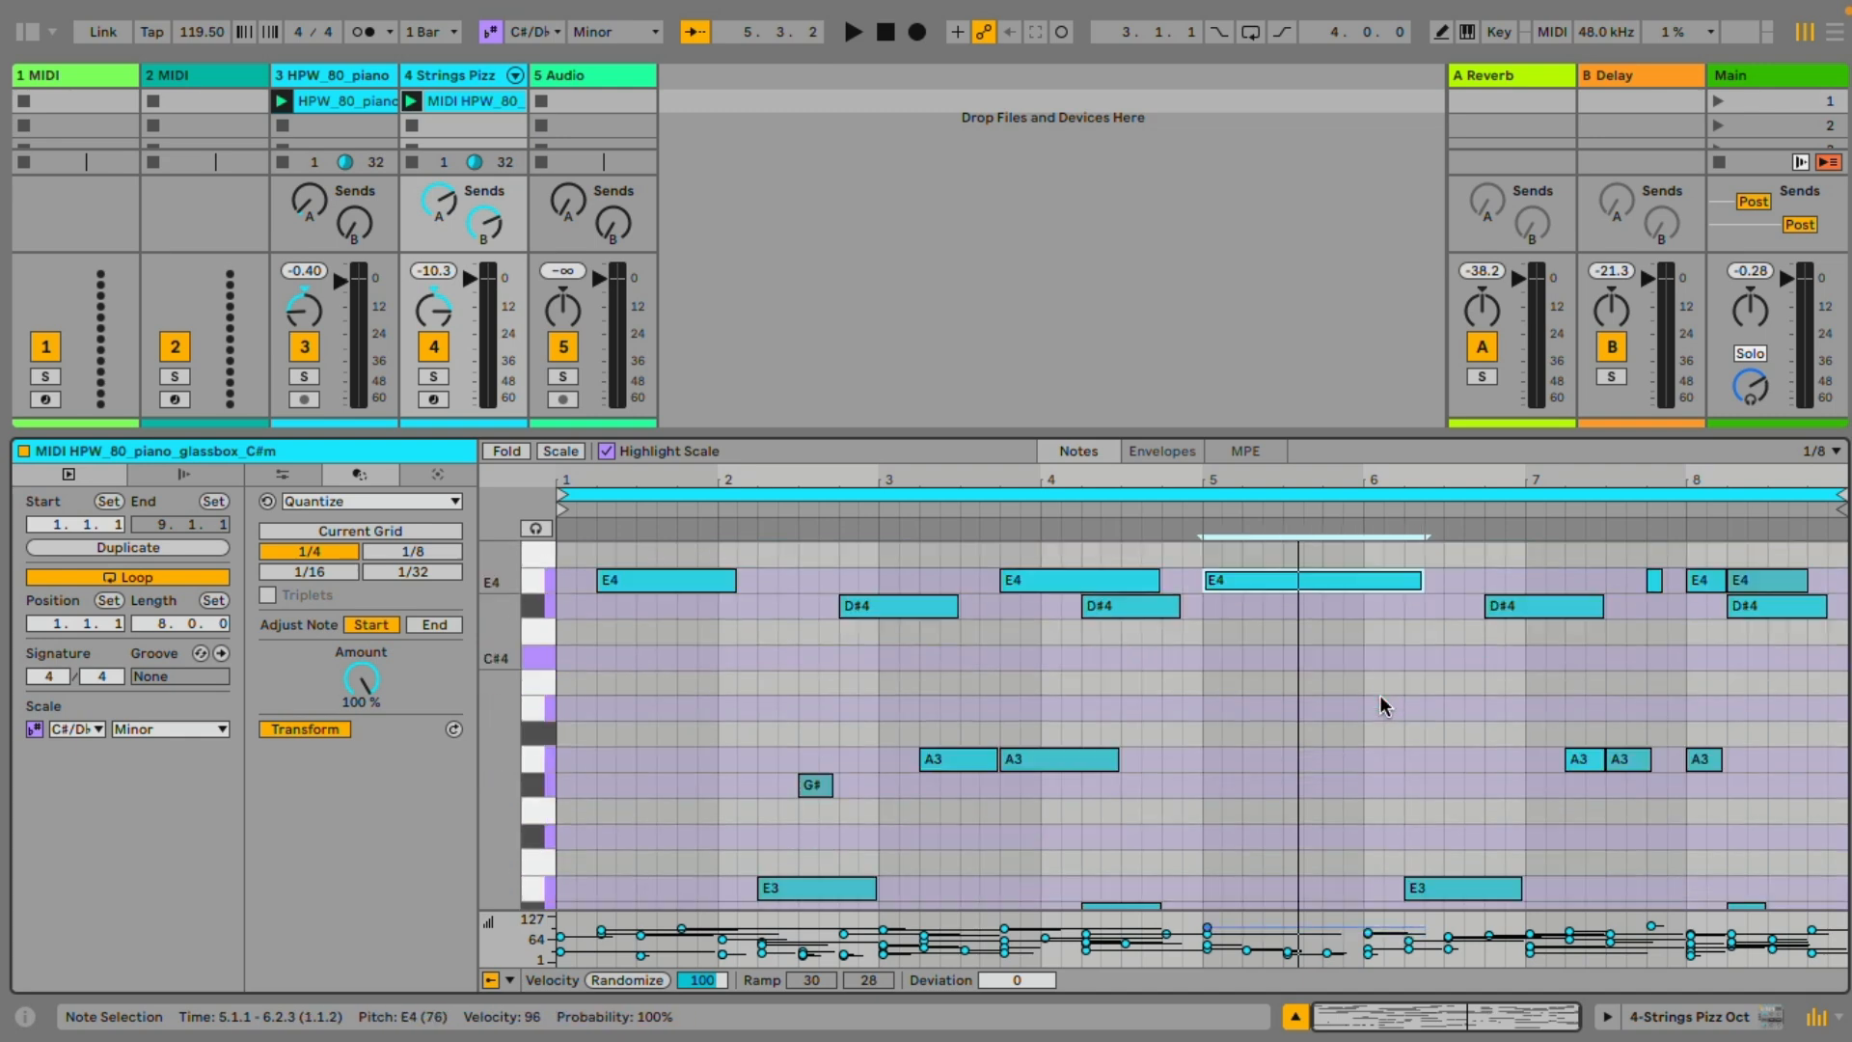
{"action": "scroll", "coordinate": [1380, 694], "scroll_direction": "up", "scroll_amount": 5}
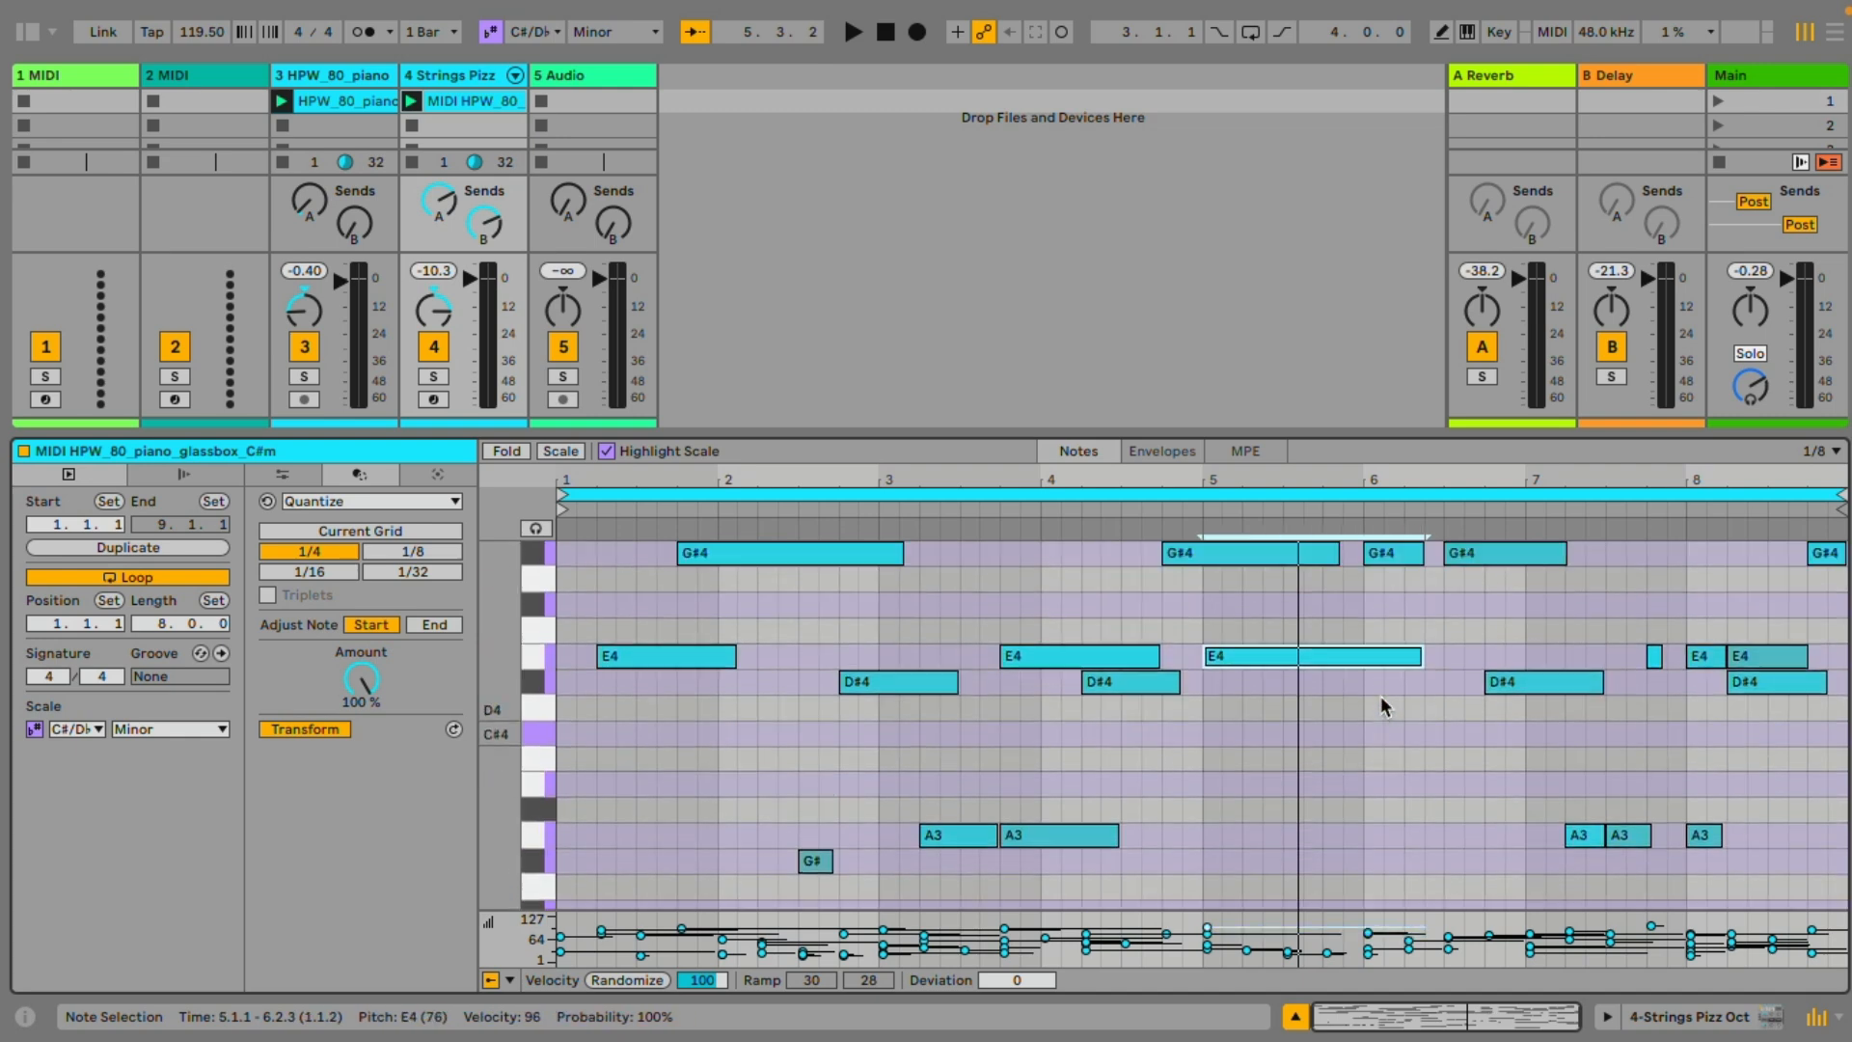
Play the strings track soloed and join the adjacent C#3 notes in bars 3 and 5 into longer notes
{"action": "left_click", "coordinate": [435, 376]}
{"action": "key", "text": "space"}
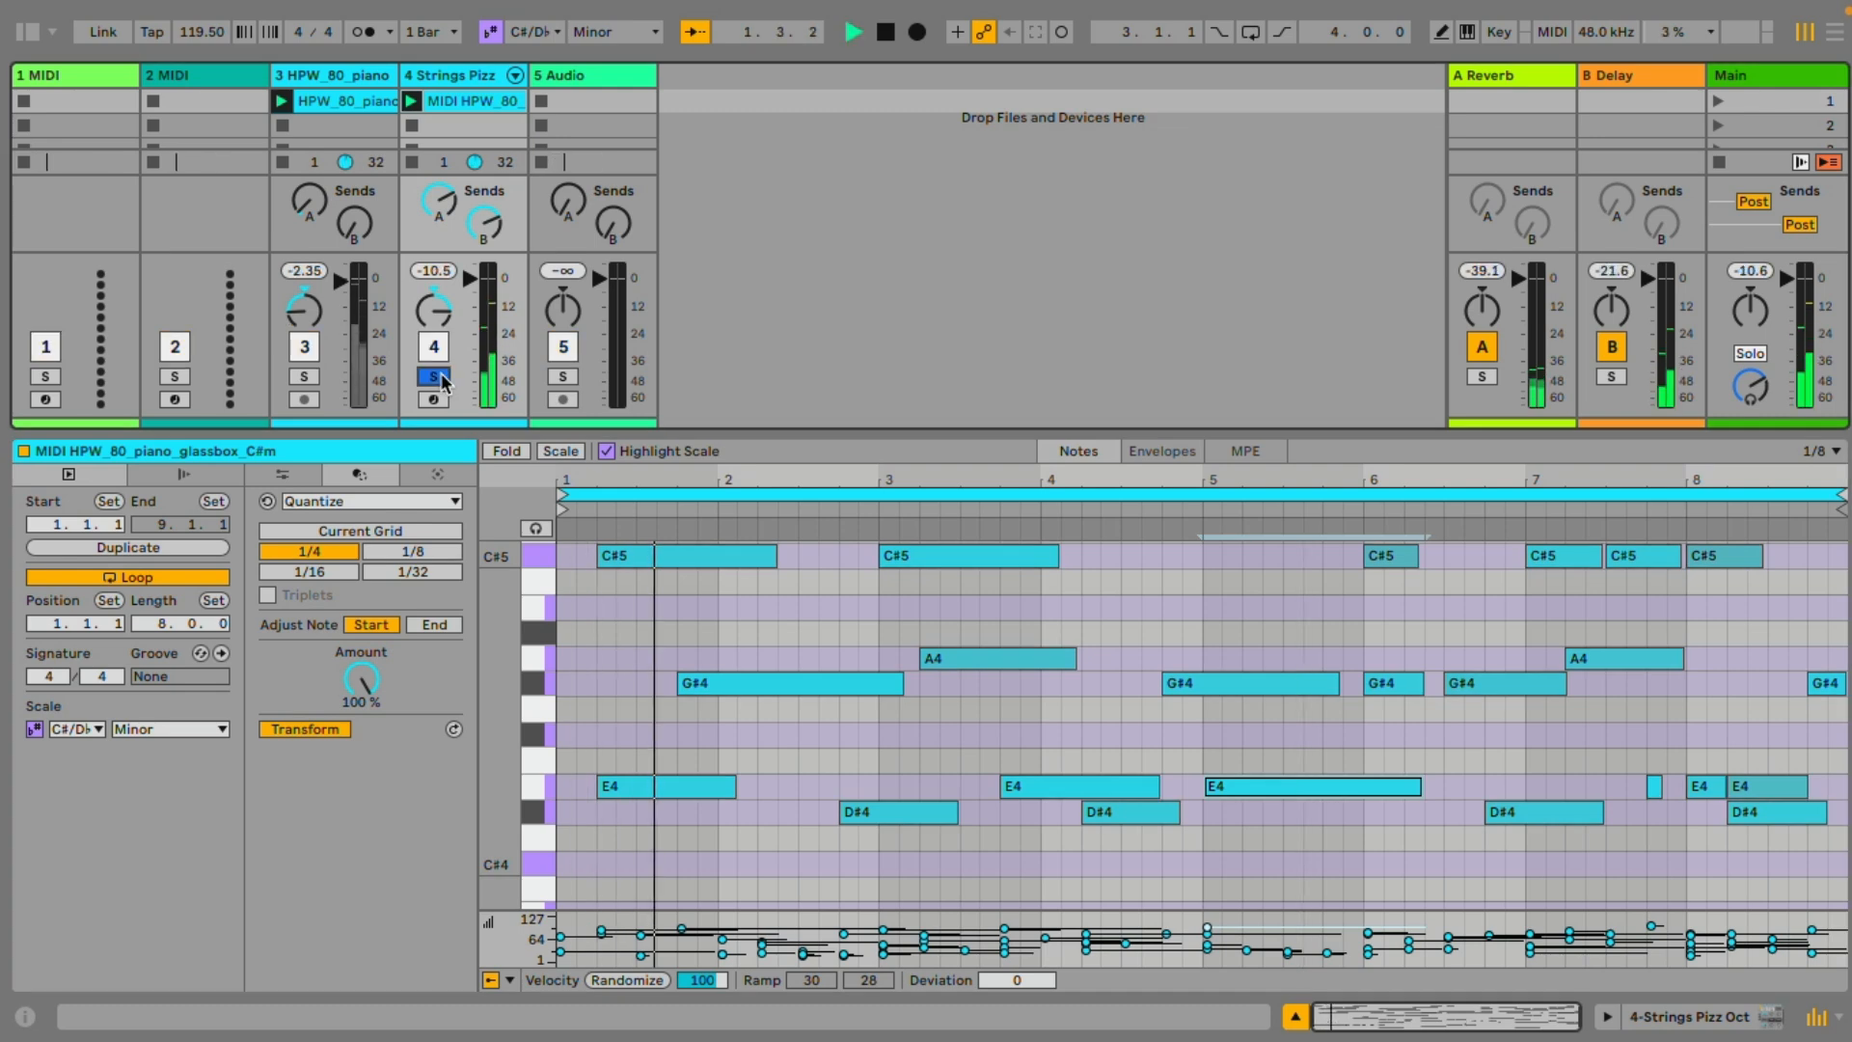
{"action": "scroll", "coordinate": [793, 714], "scroll_direction": "down", "scroll_amount": 3}
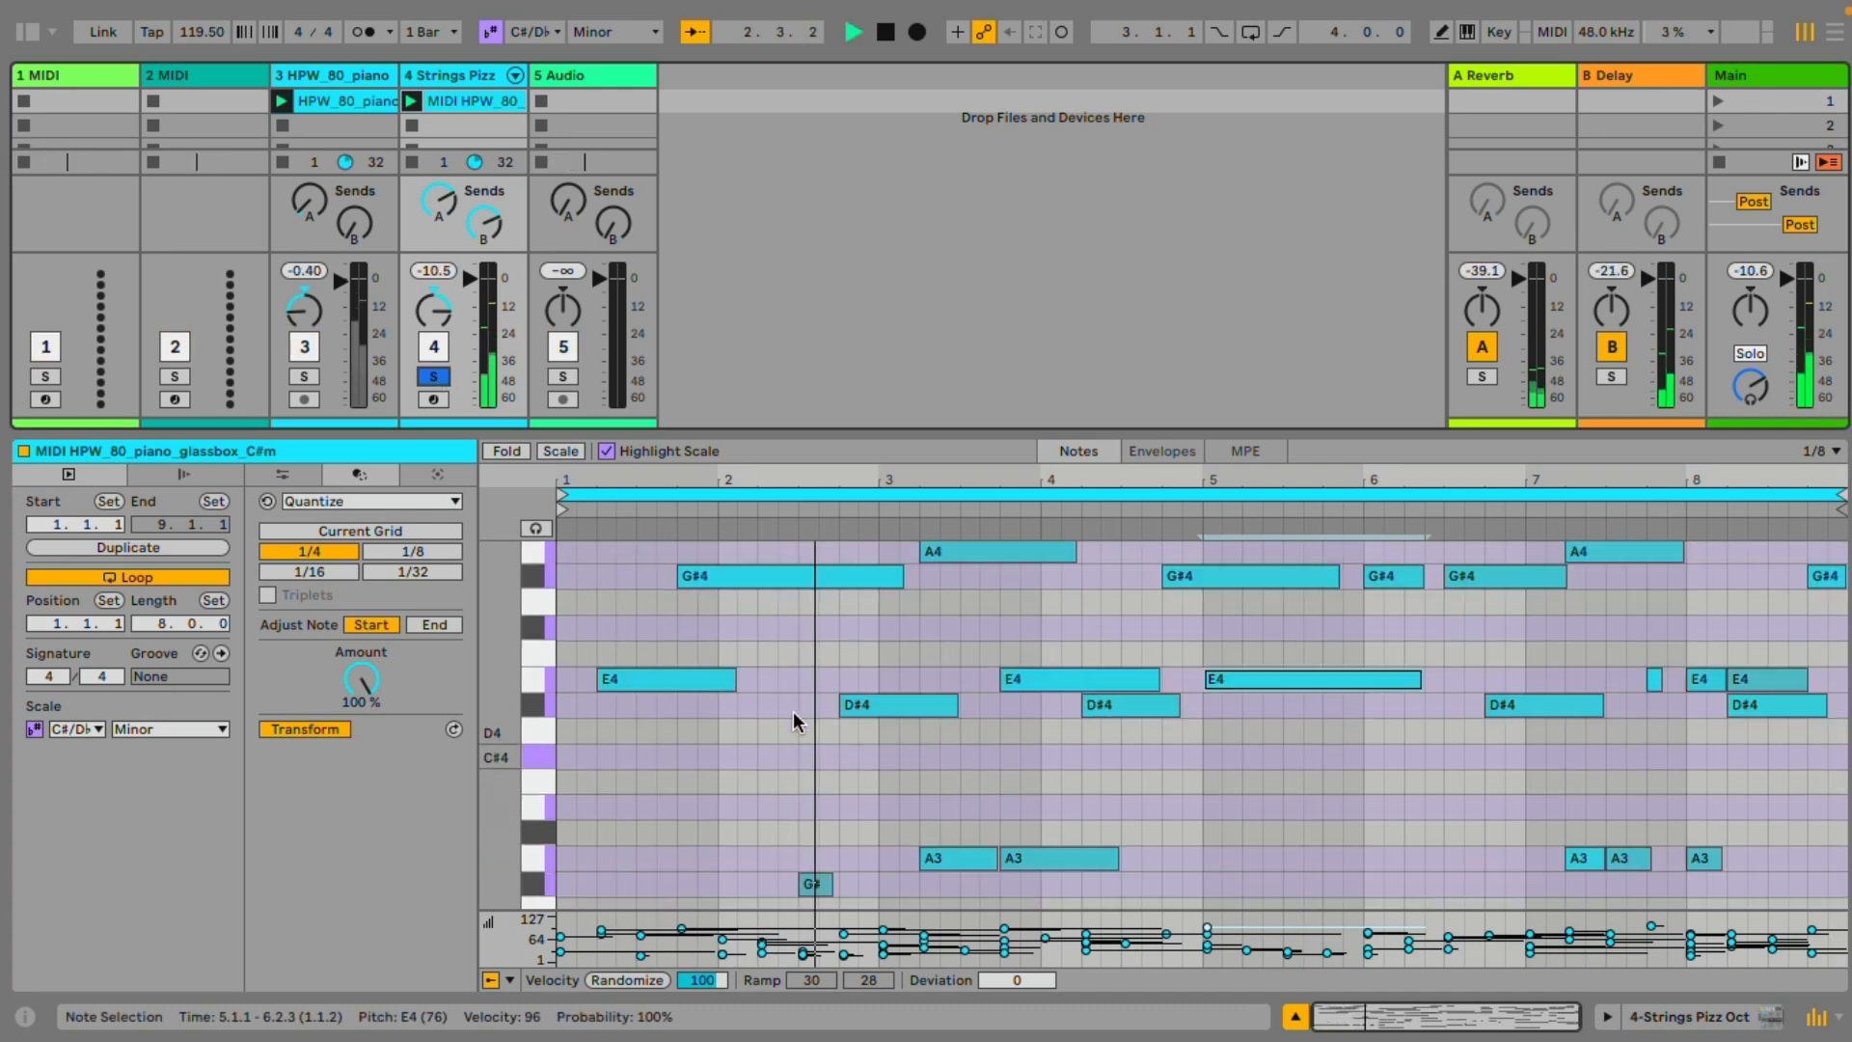
{"action": "scroll", "coordinate": [793, 710], "scroll_direction": "down", "scroll_amount": 8}
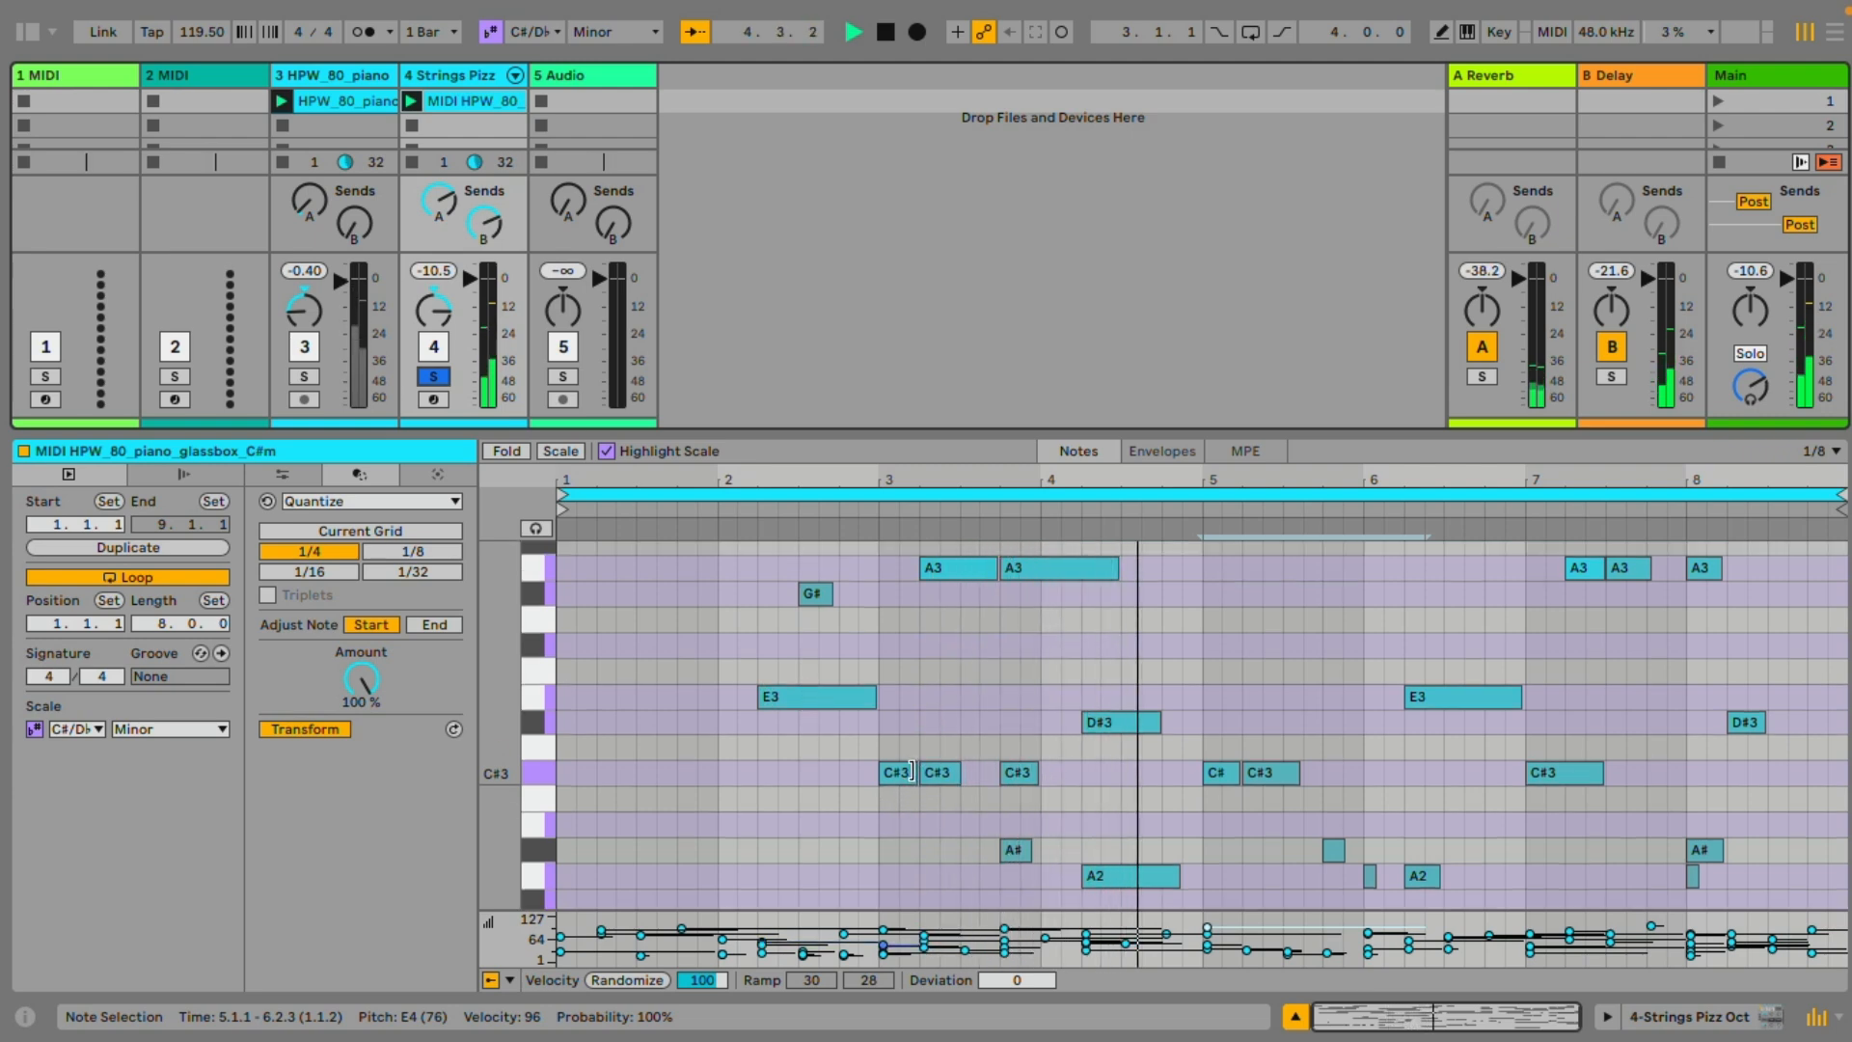
{"action": "left_click_drag", "start_coordinate": [912, 771], "coordinate": [1038, 772]}
{"action": "left_click", "coordinate": [1230, 773]}
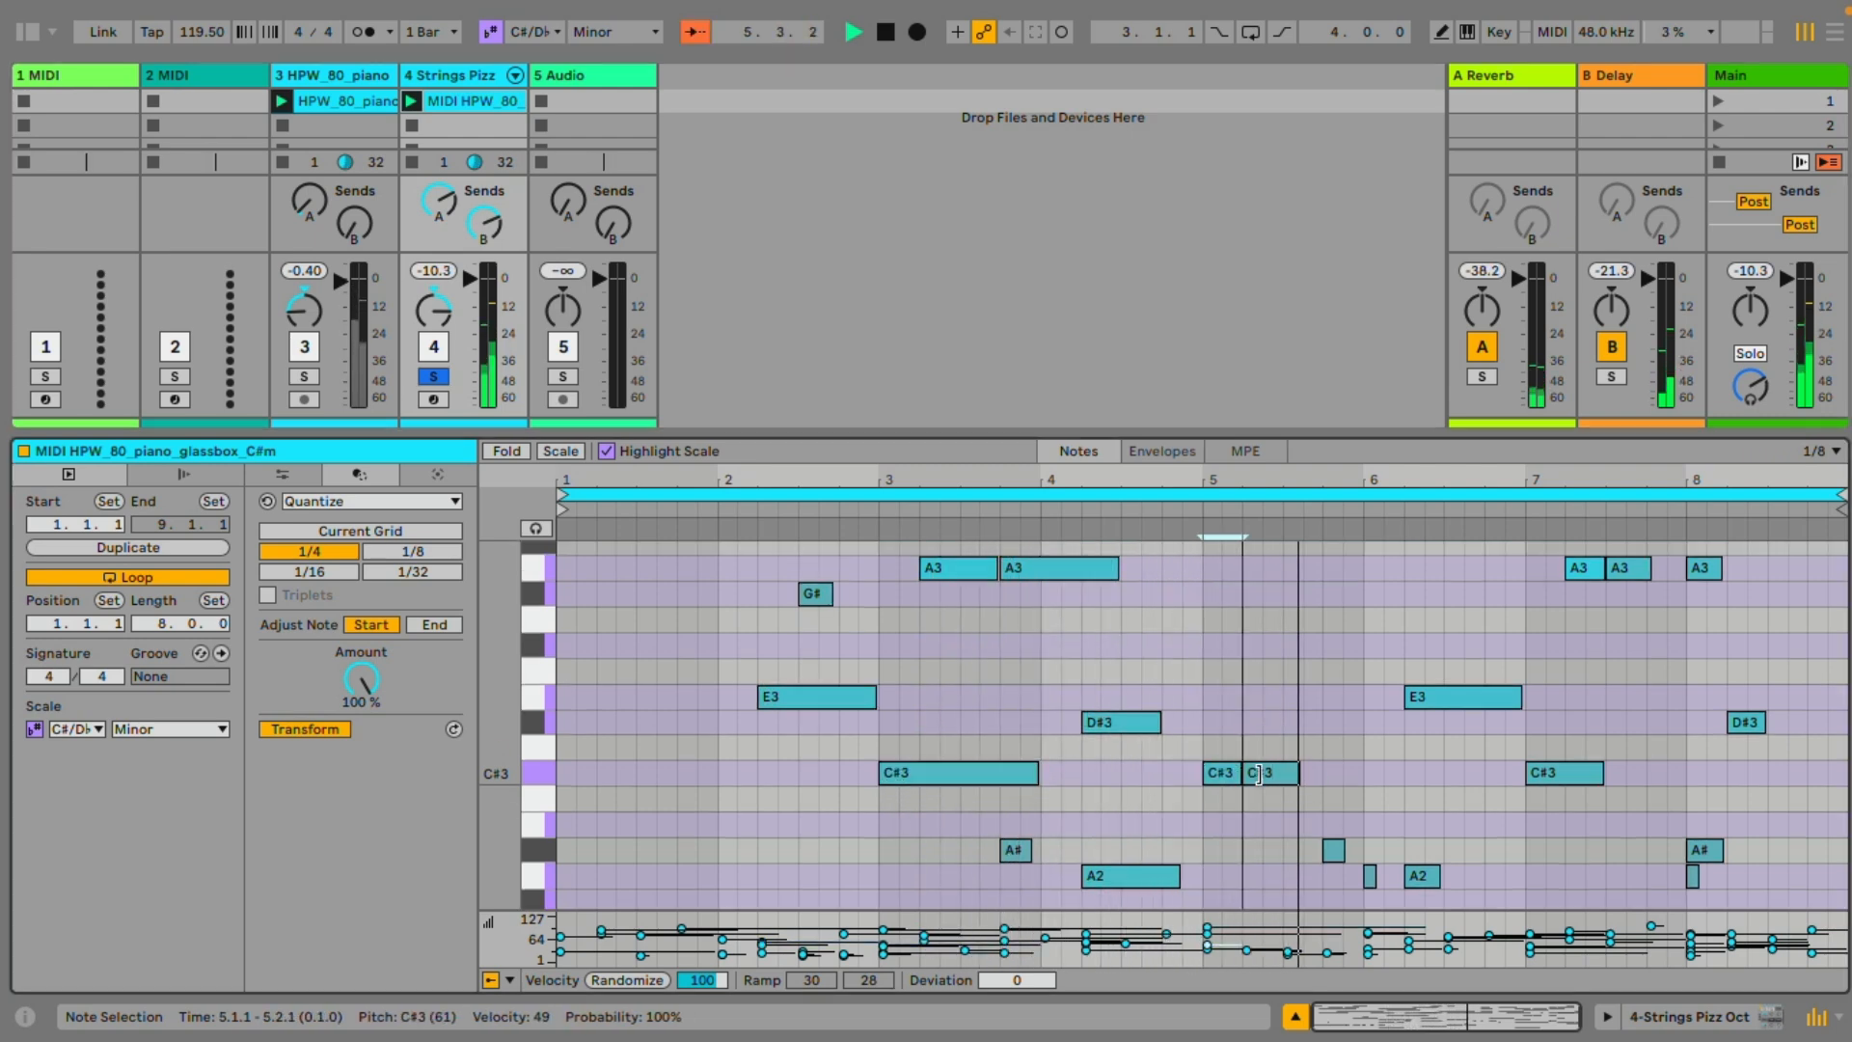
{"action": "left_click_drag", "start_coordinate": [1258, 774], "coordinate": [1293, 769]}
Unsolo the strings track and play it together with the piano loop
{"action": "scroll", "coordinate": [1265, 728], "scroll_direction": "up", "scroll_amount": 5}
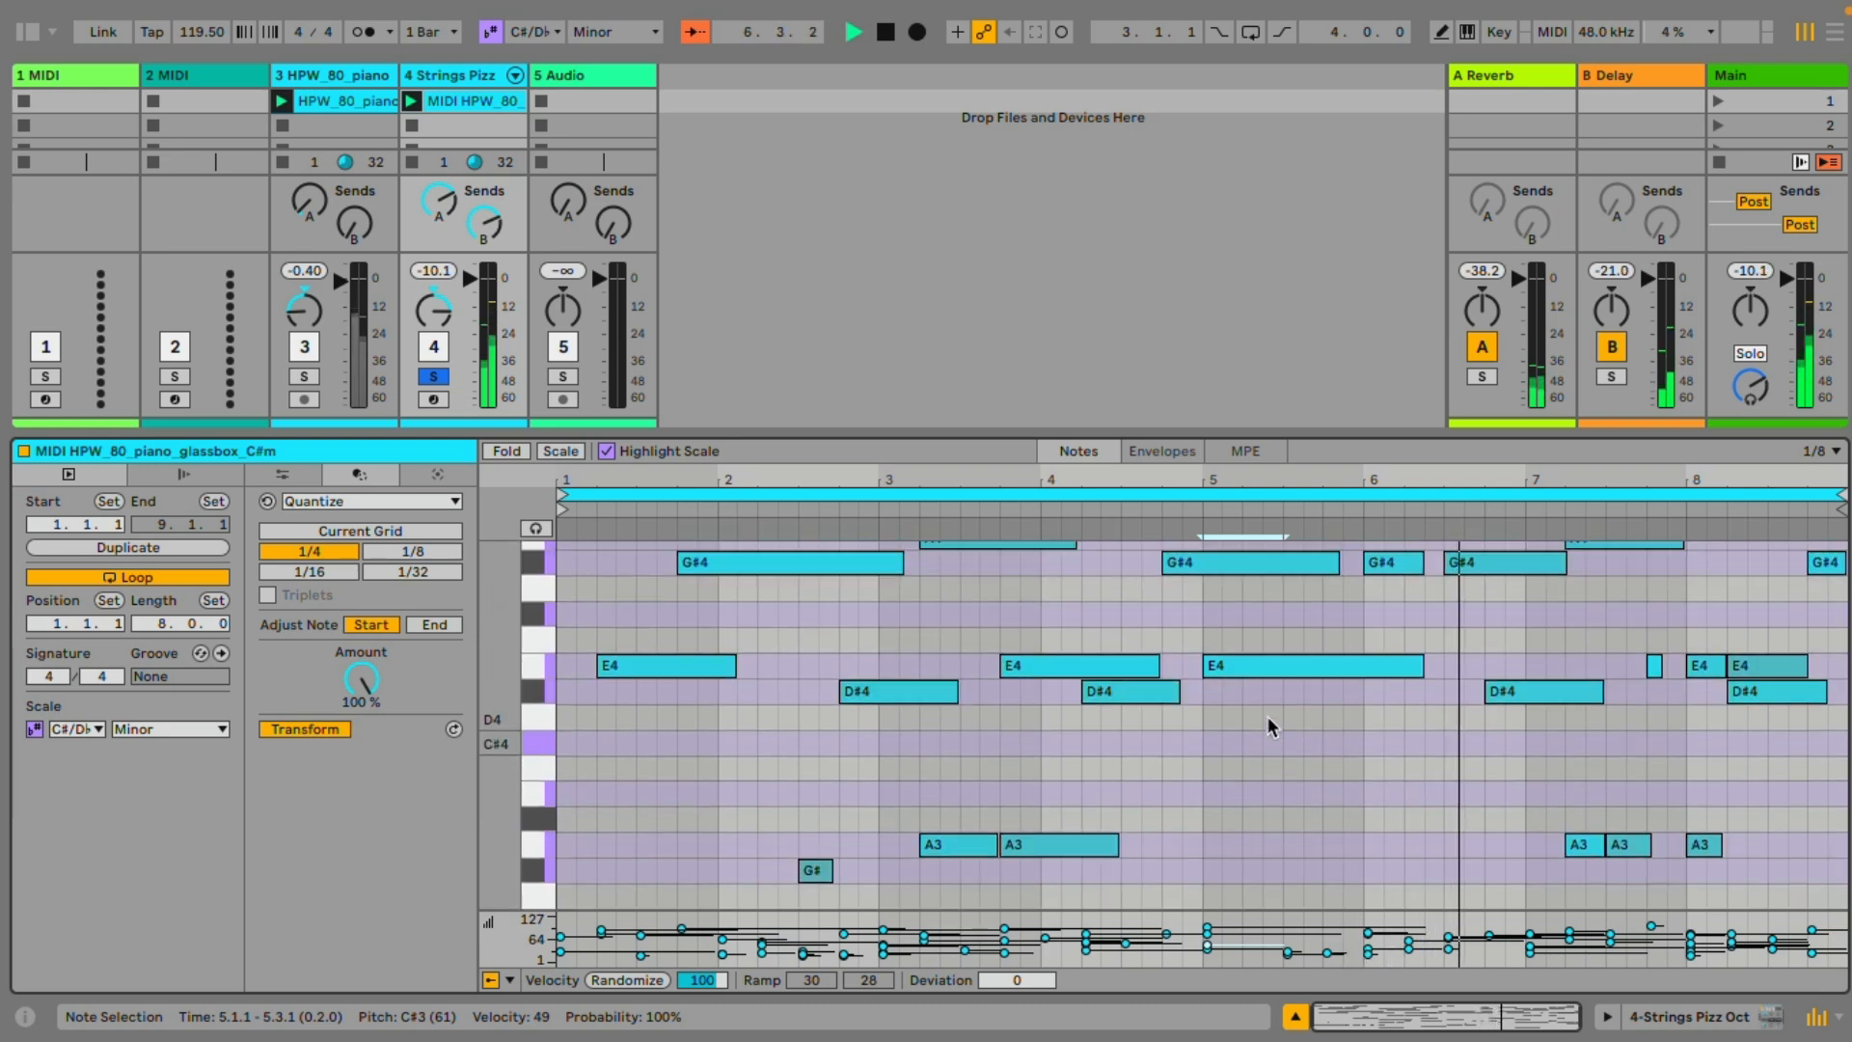
{"action": "scroll", "coordinate": [1267, 726], "scroll_direction": "up", "scroll_amount": 2}
{"action": "left_click", "coordinate": [434, 378]}
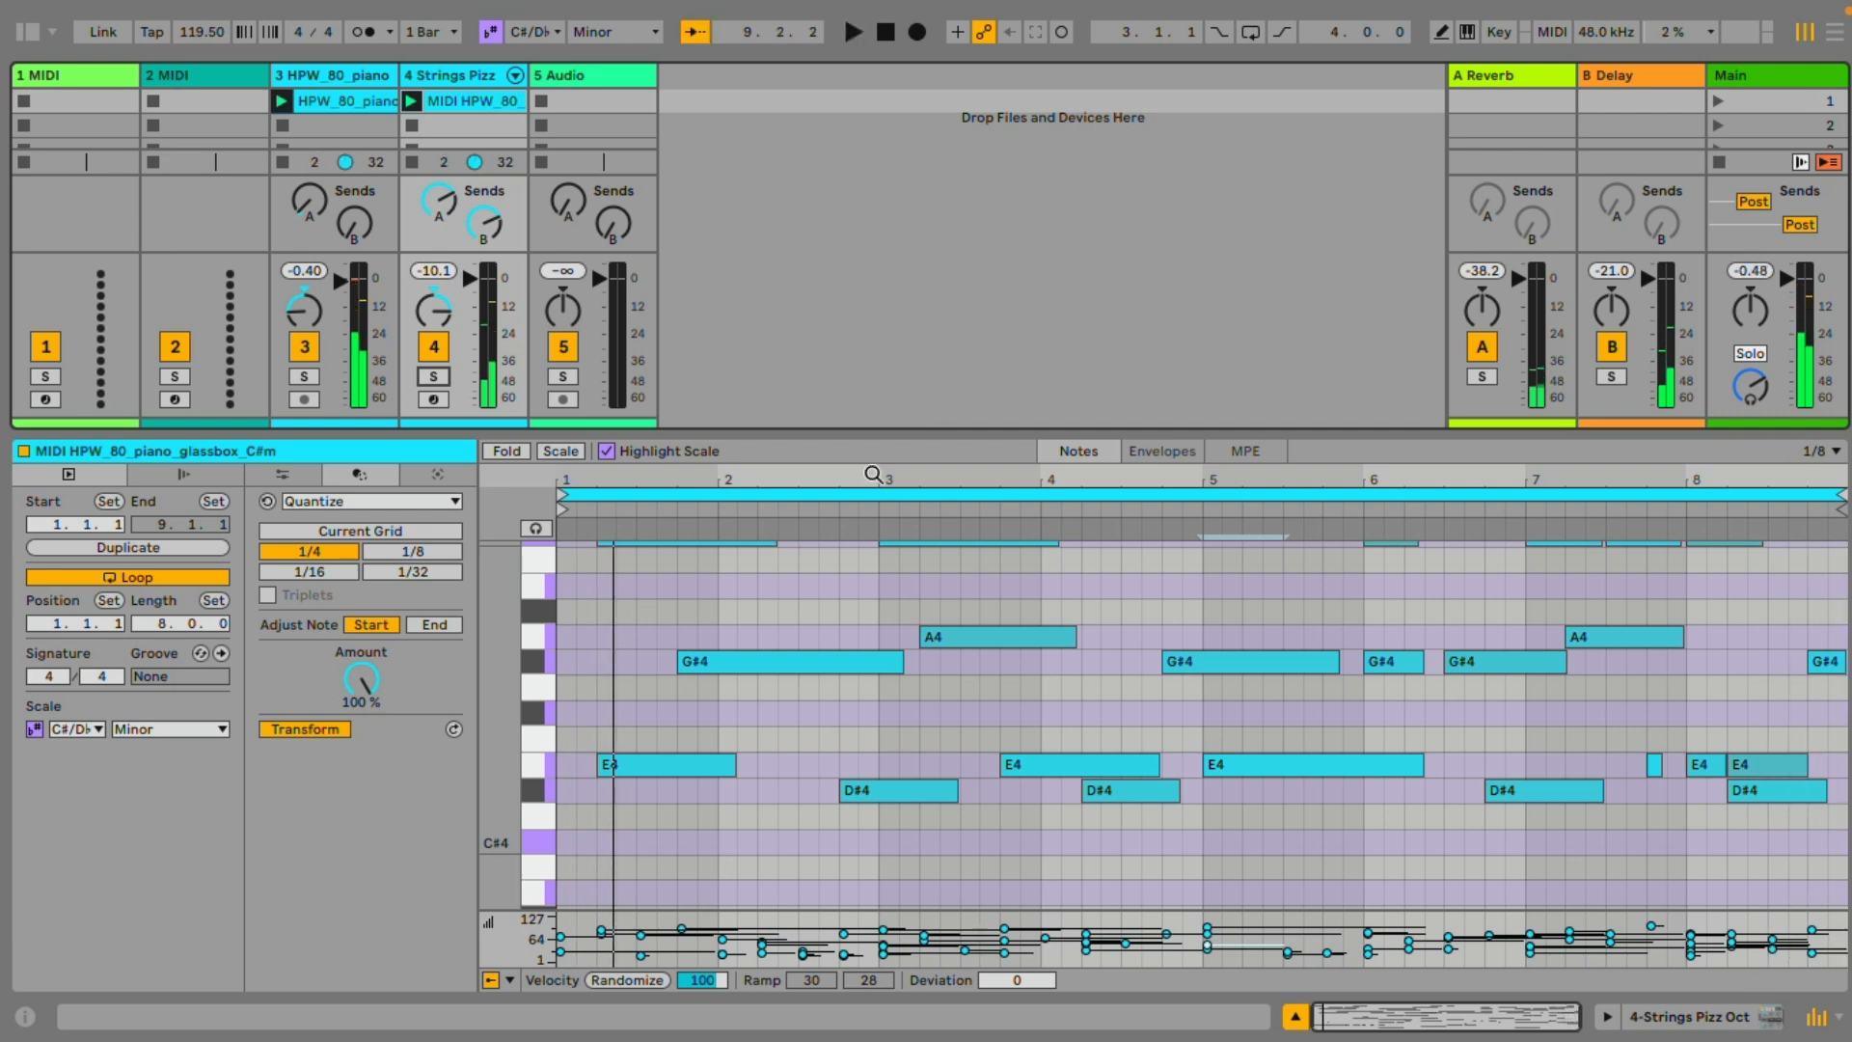
Apply the Ornament transformation to all notes of the strings clip with Flam at position -20 % and velocity 50 %
{"action": "left_click_drag", "start_coordinate": [867, 434], "coordinate": [847, 489]}
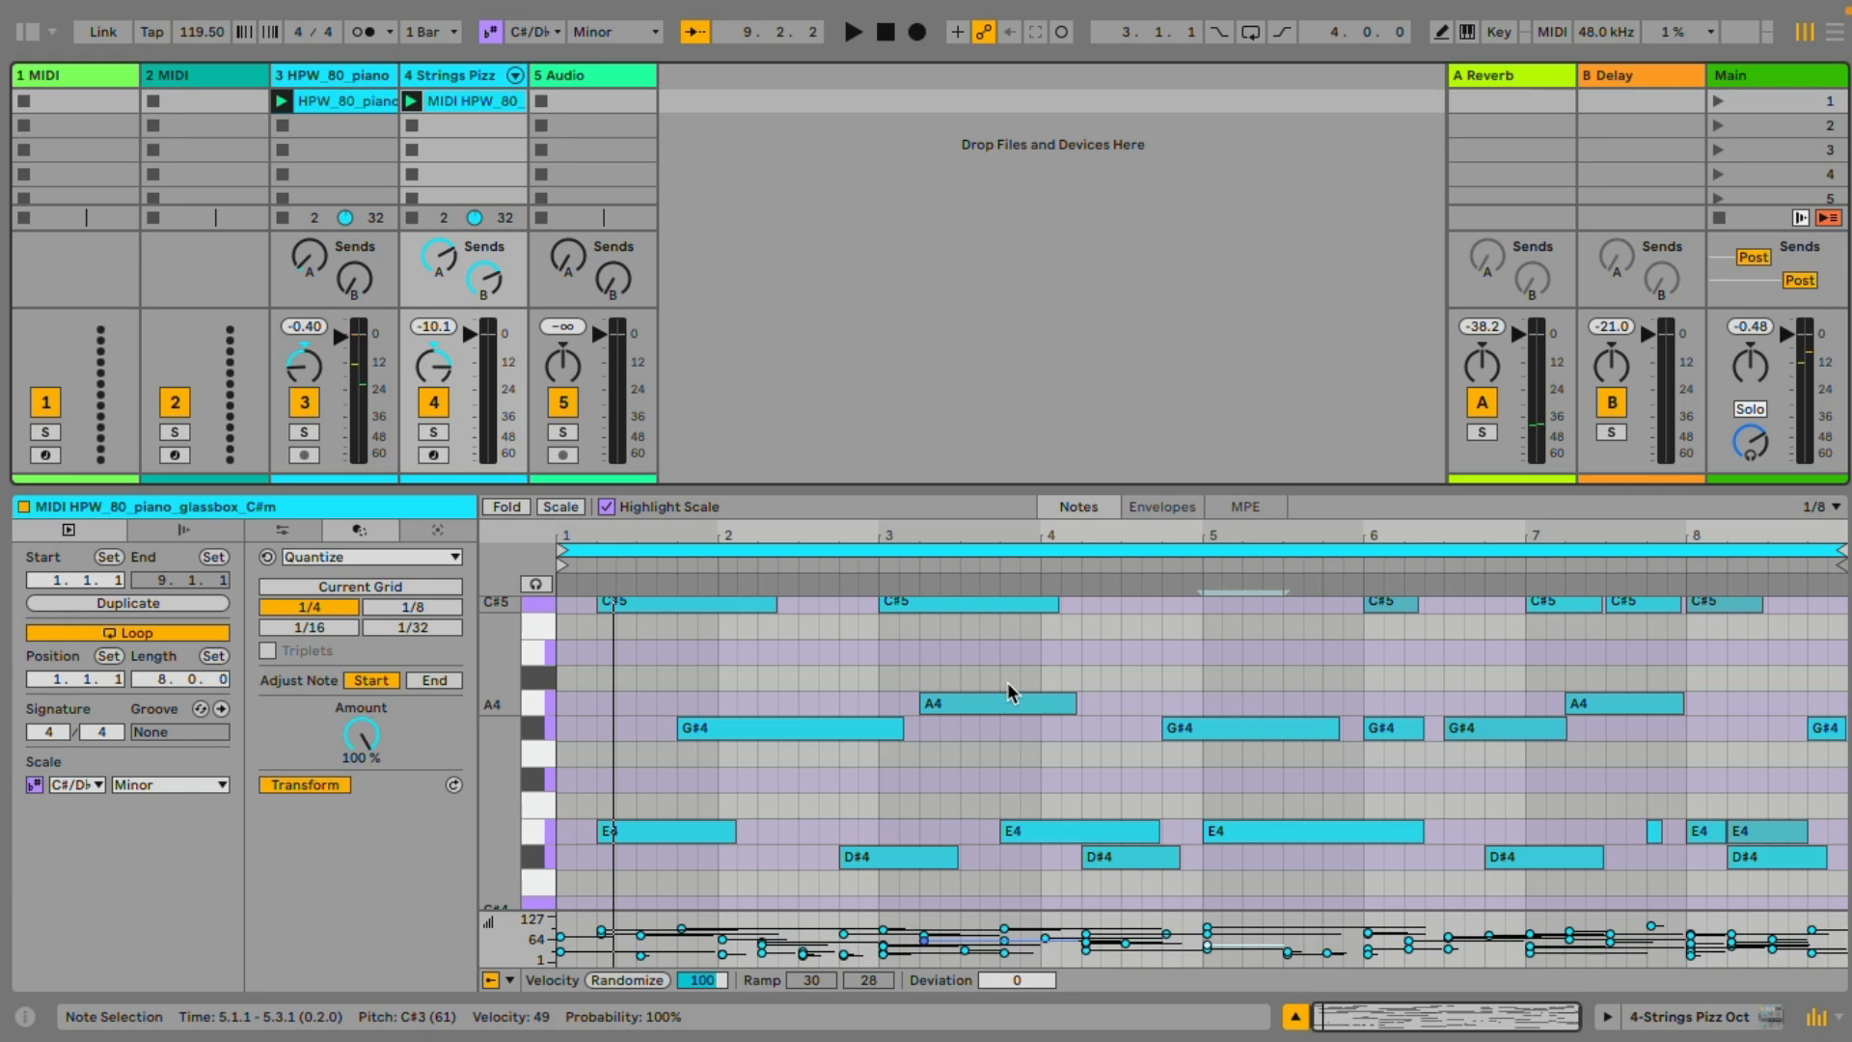
{"action": "left_click", "coordinate": [453, 557]}
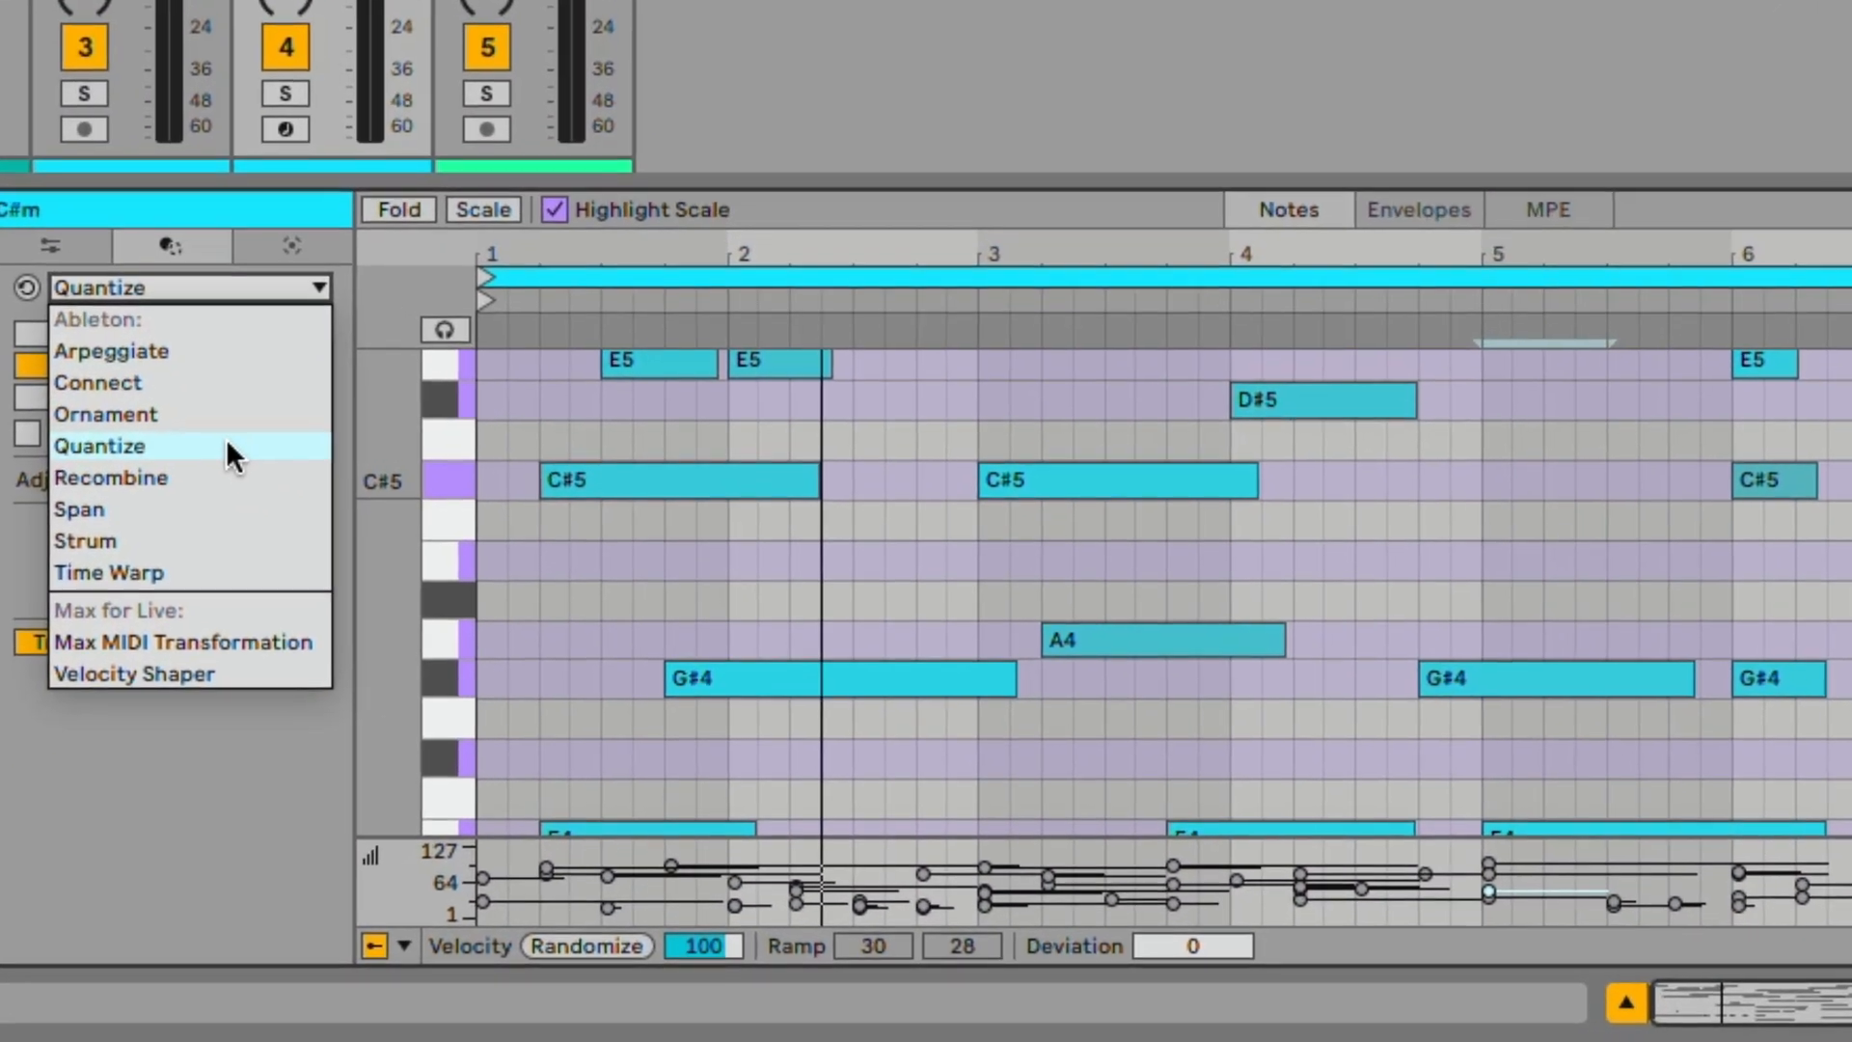
{"action": "left_click", "coordinate": [225, 410]}
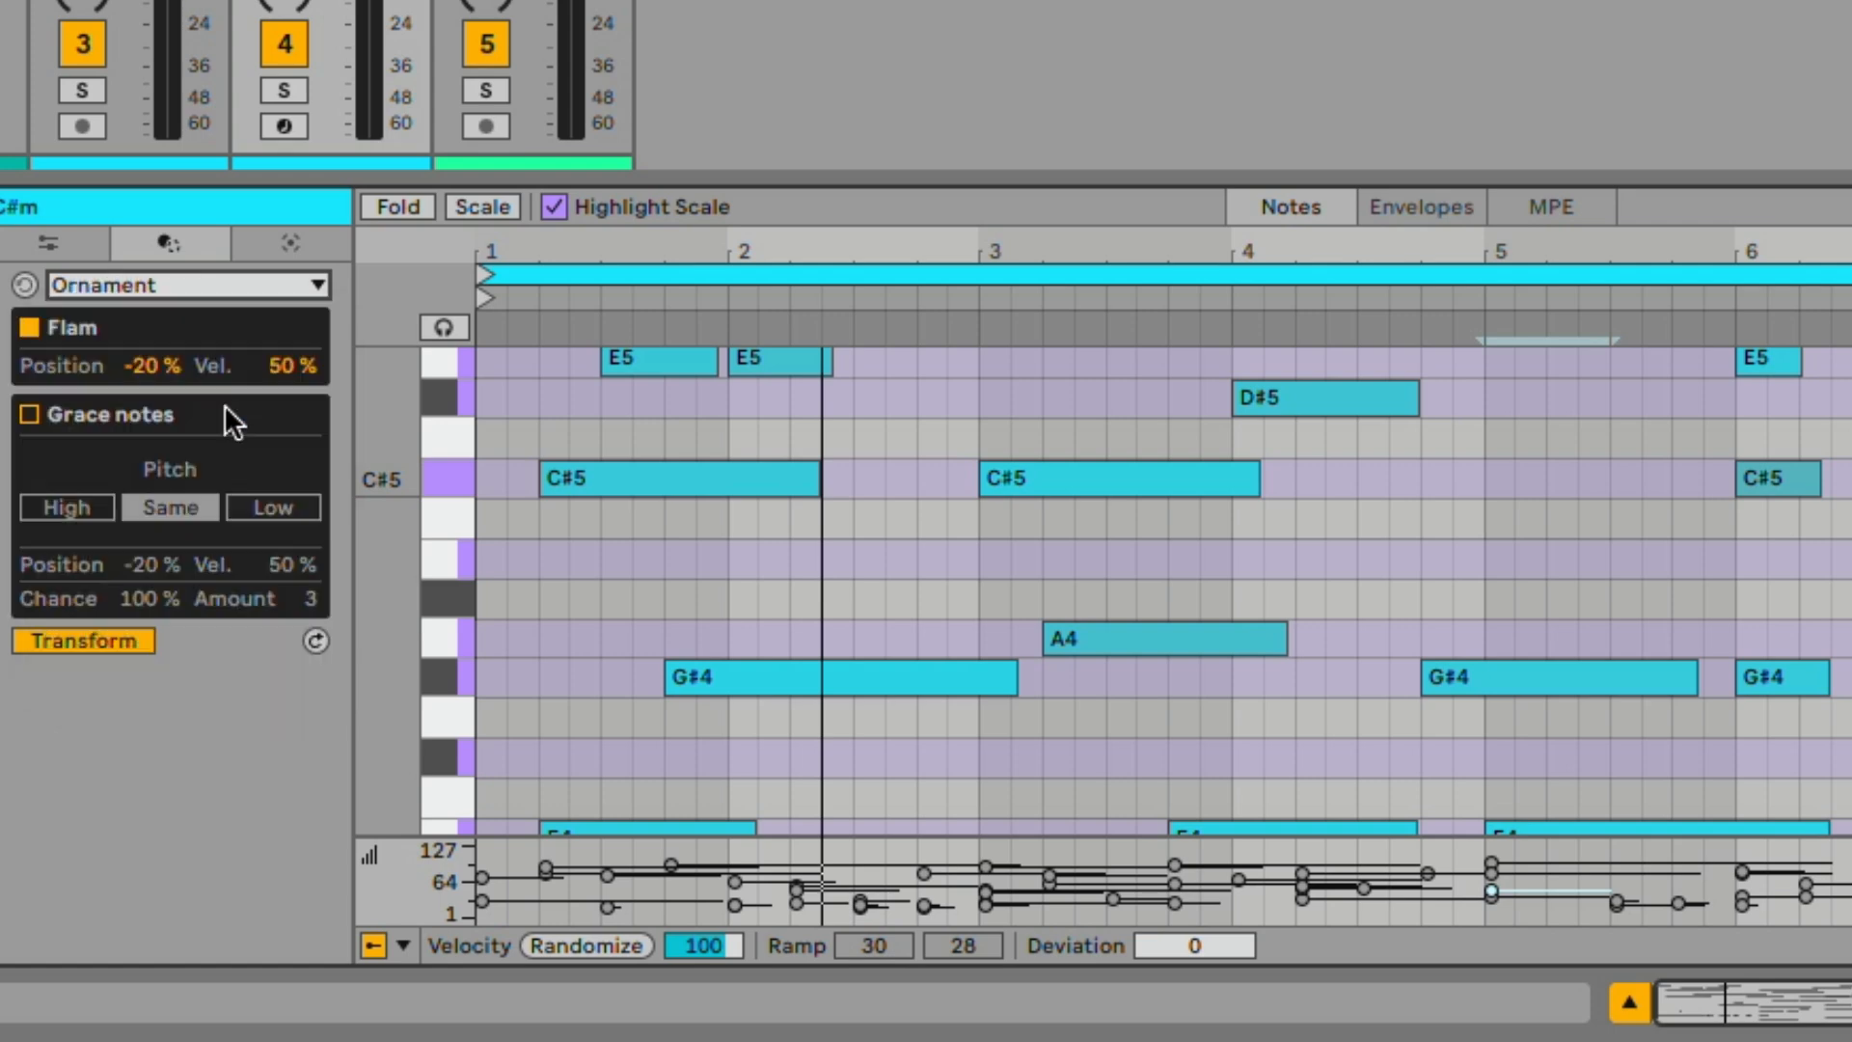
{"action": "left_click", "coordinate": [708, 558]}
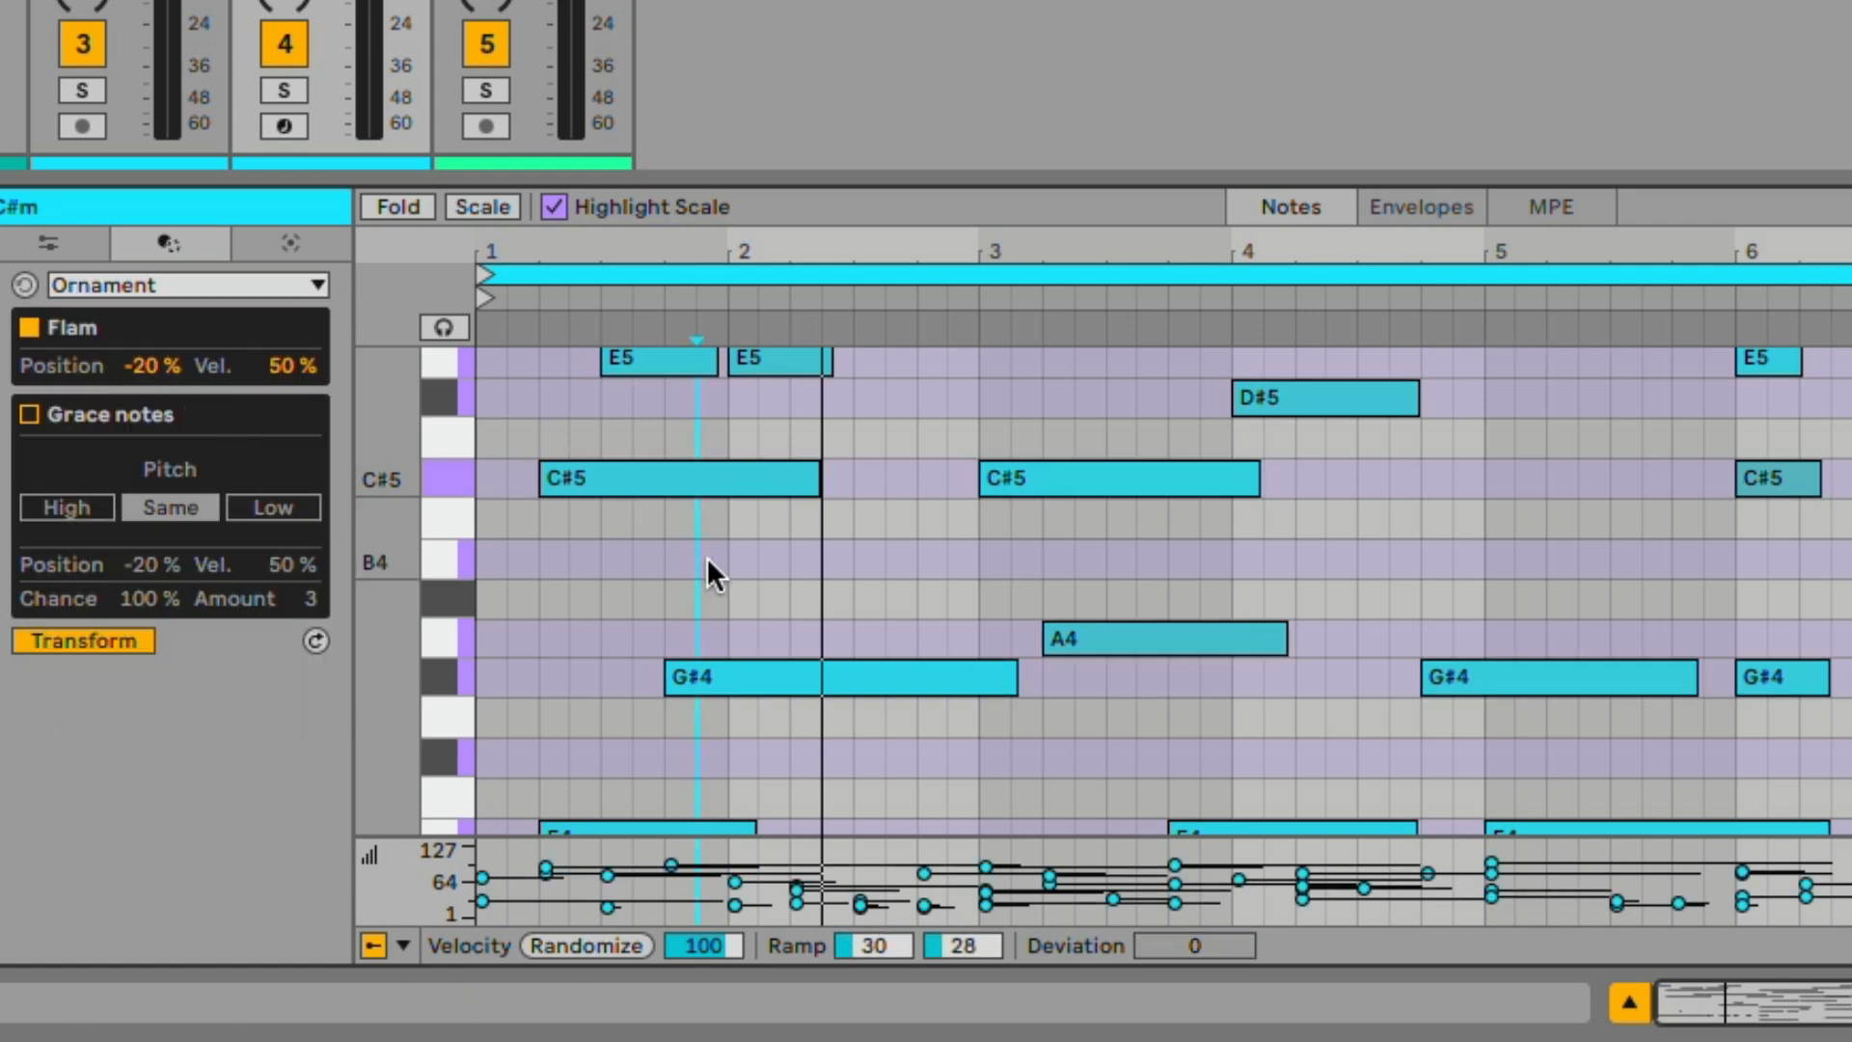
{"action": "key", "text": "ctrl+a"}
{"action": "left_click", "coordinate": [89, 641]}
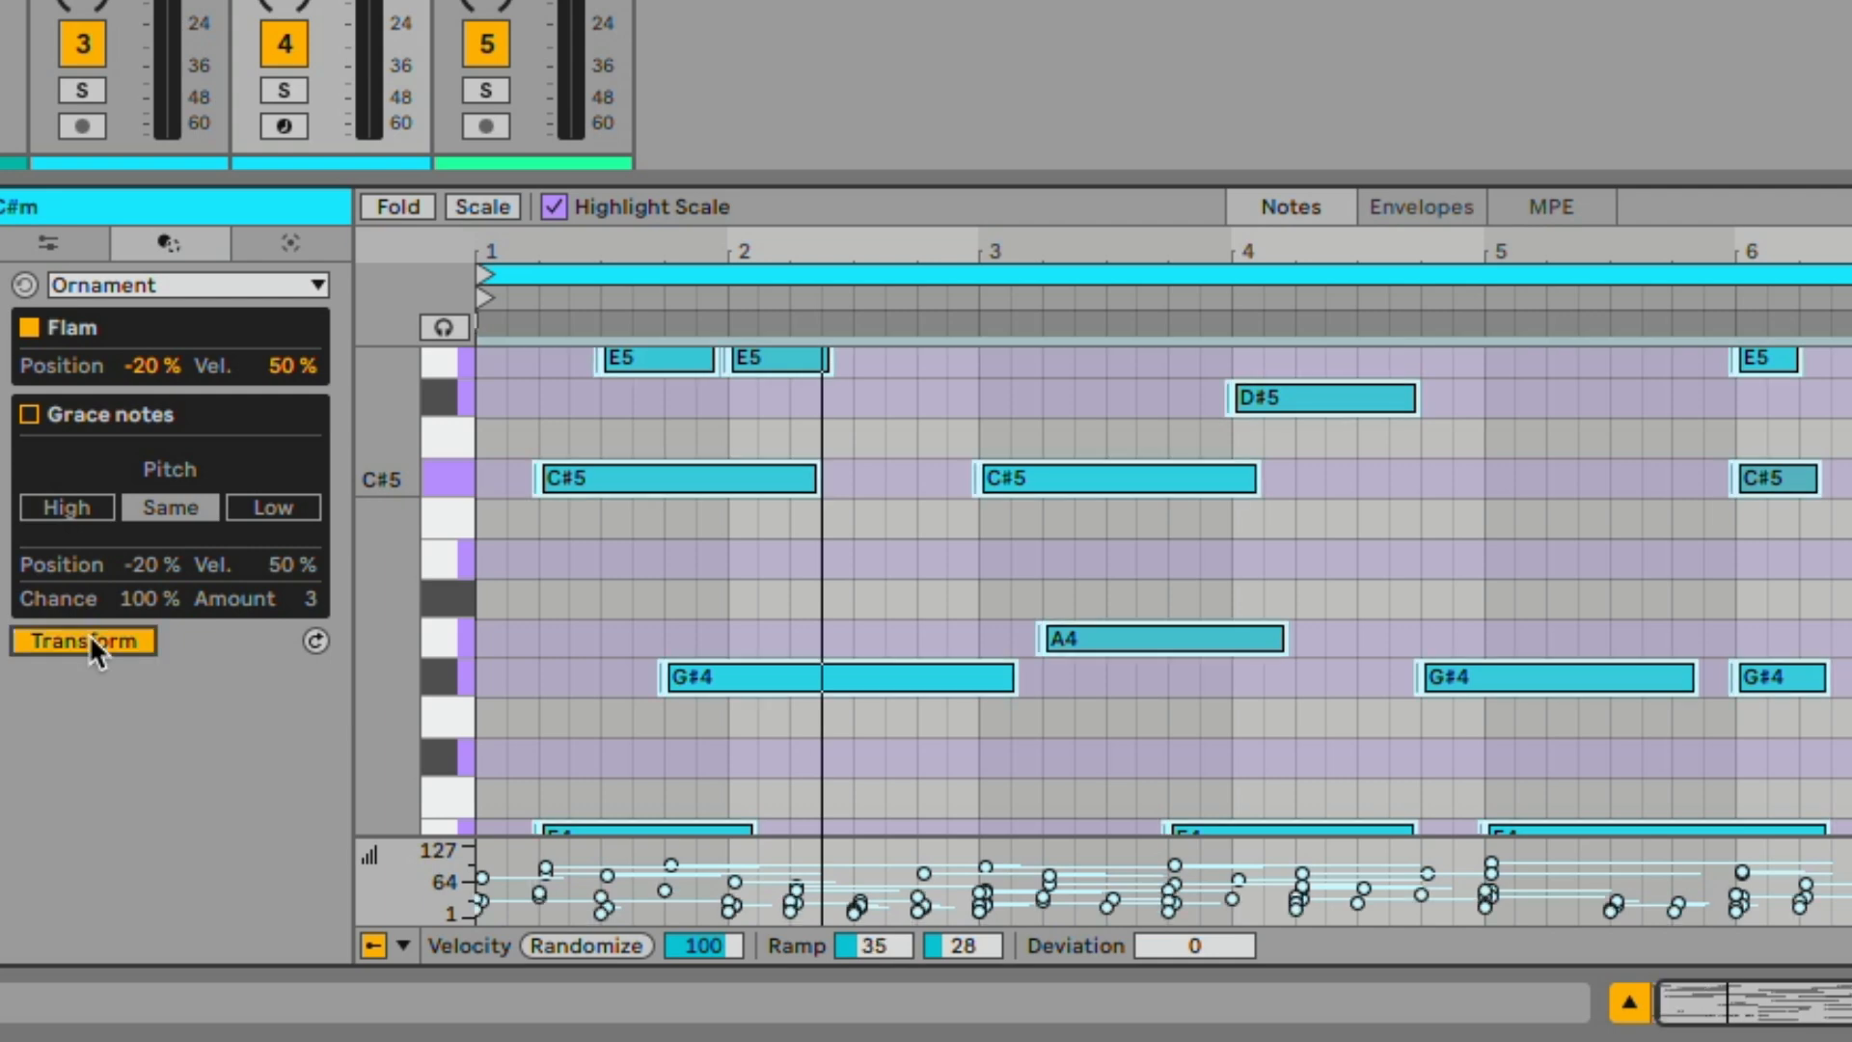
Play back the flammed clip with the strings track soloed and inspect the added flam notes across the first bars
{"action": "left_click_drag", "start_coordinate": [707, 237], "coordinate": [702, 434]}
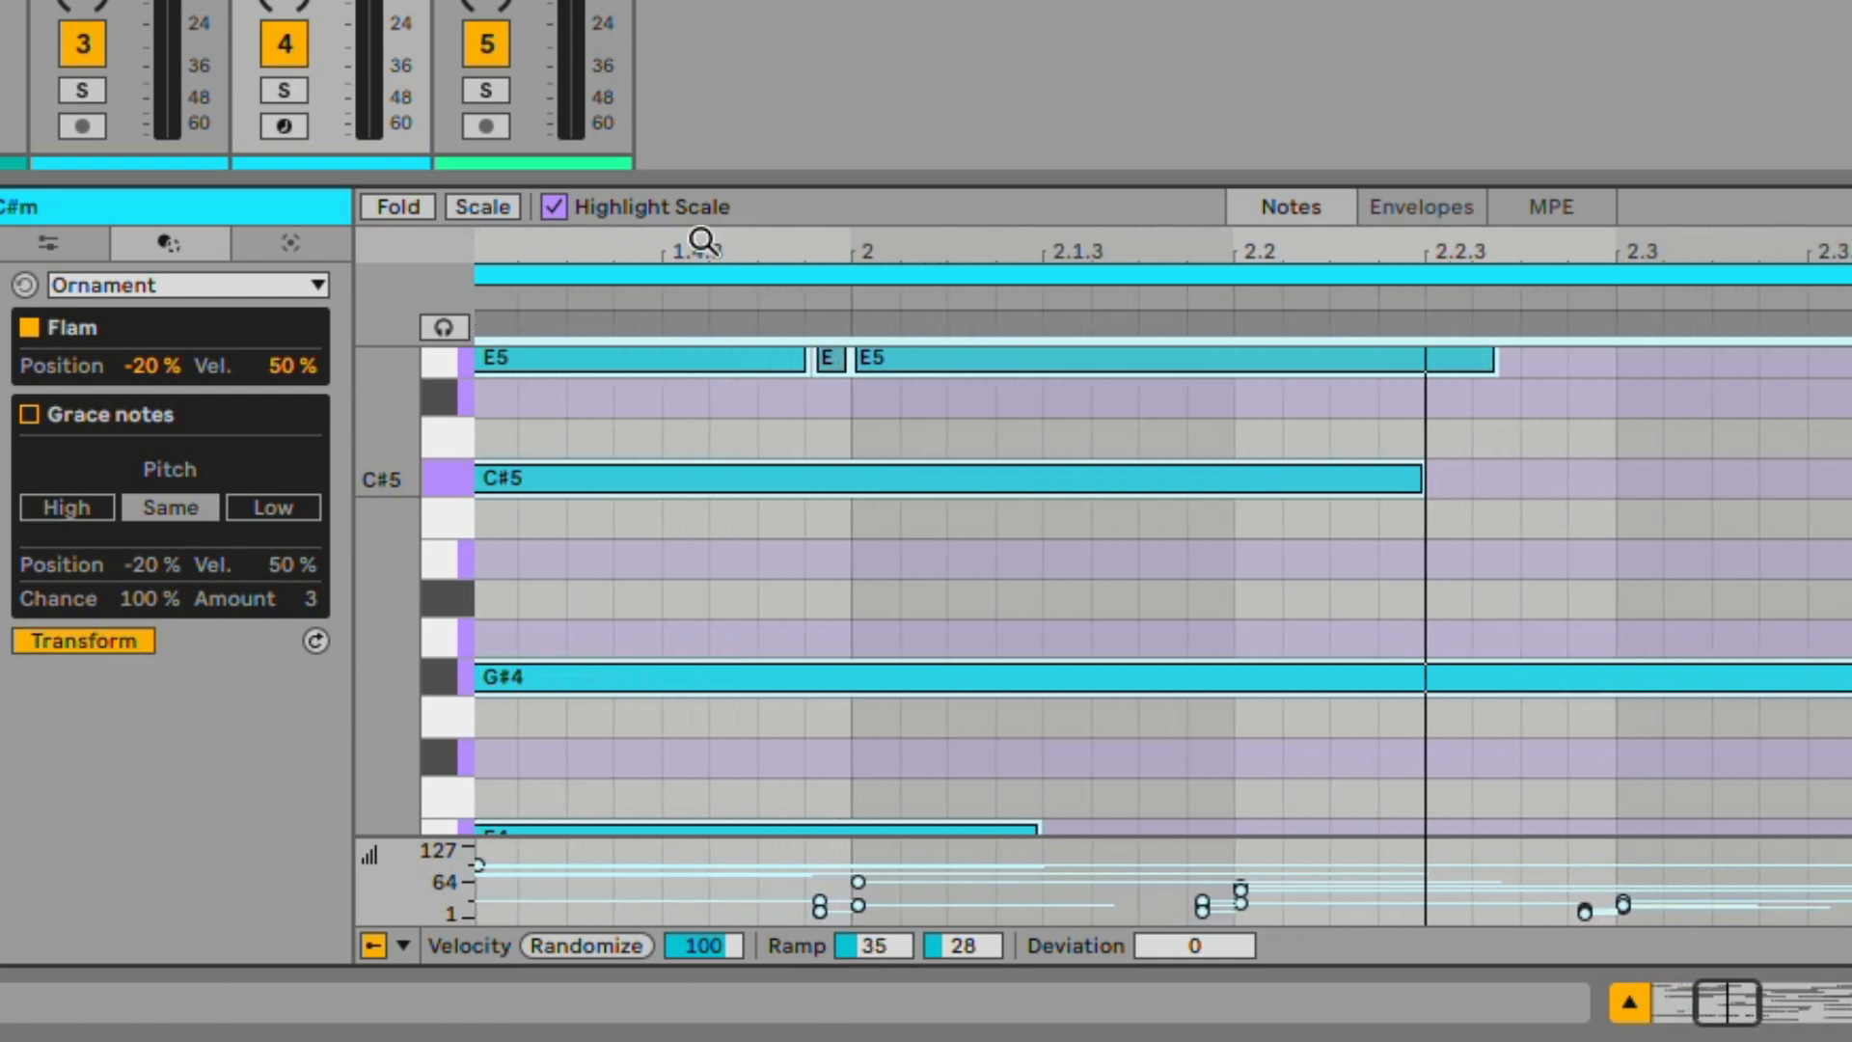
{"action": "key", "text": "space"}
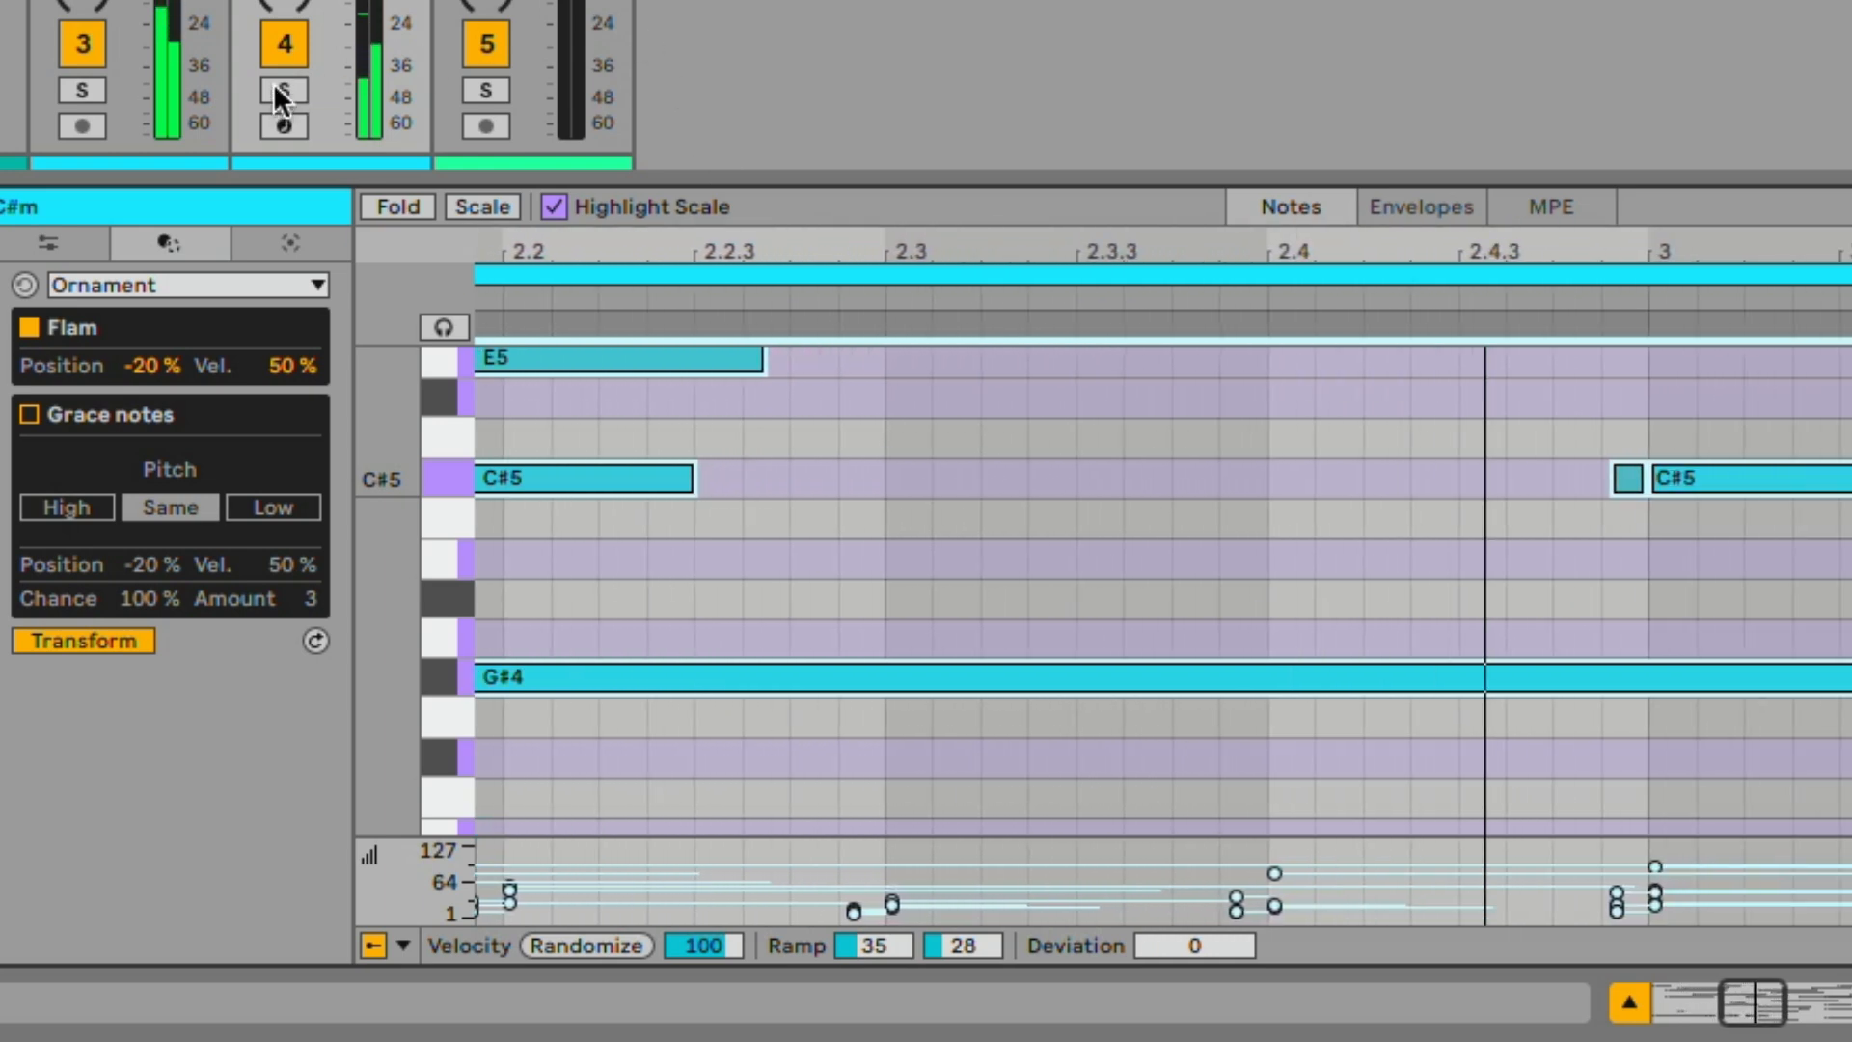
{"action": "left_click", "coordinate": [277, 91]}
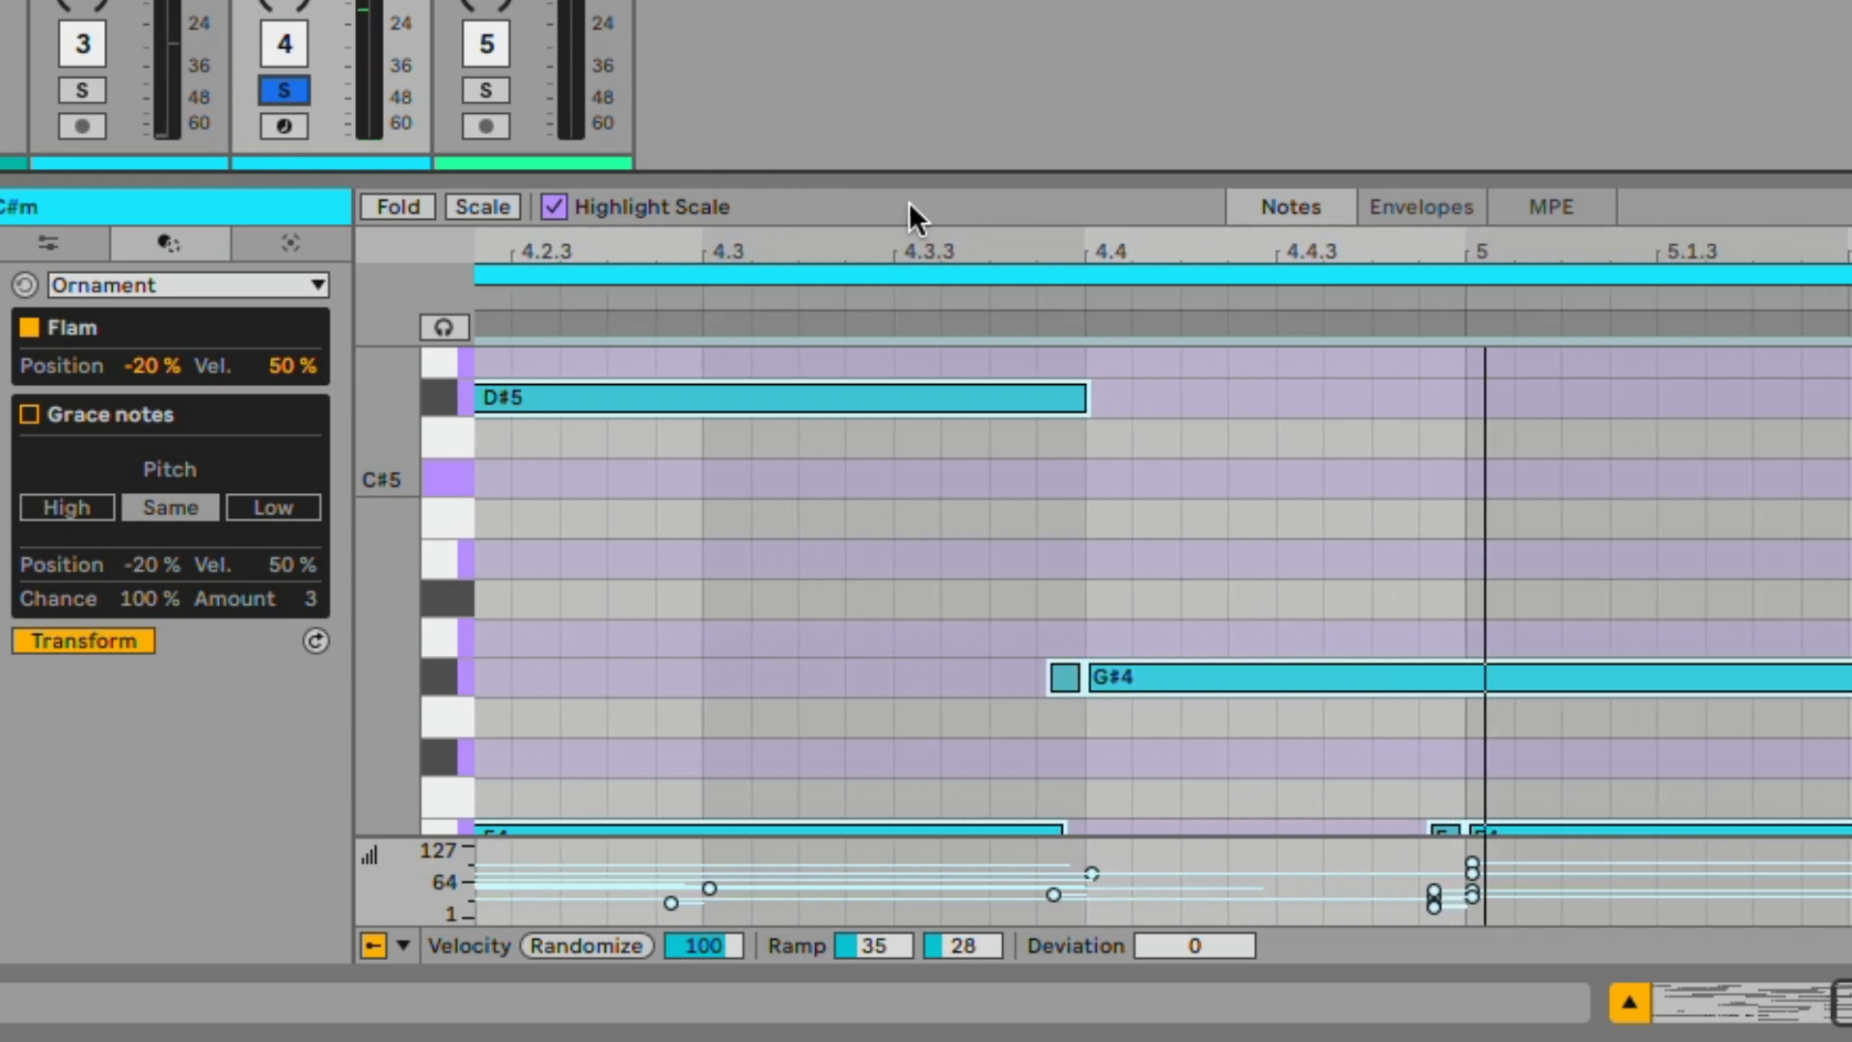
{"action": "double_click", "coordinate": [901, 256]}
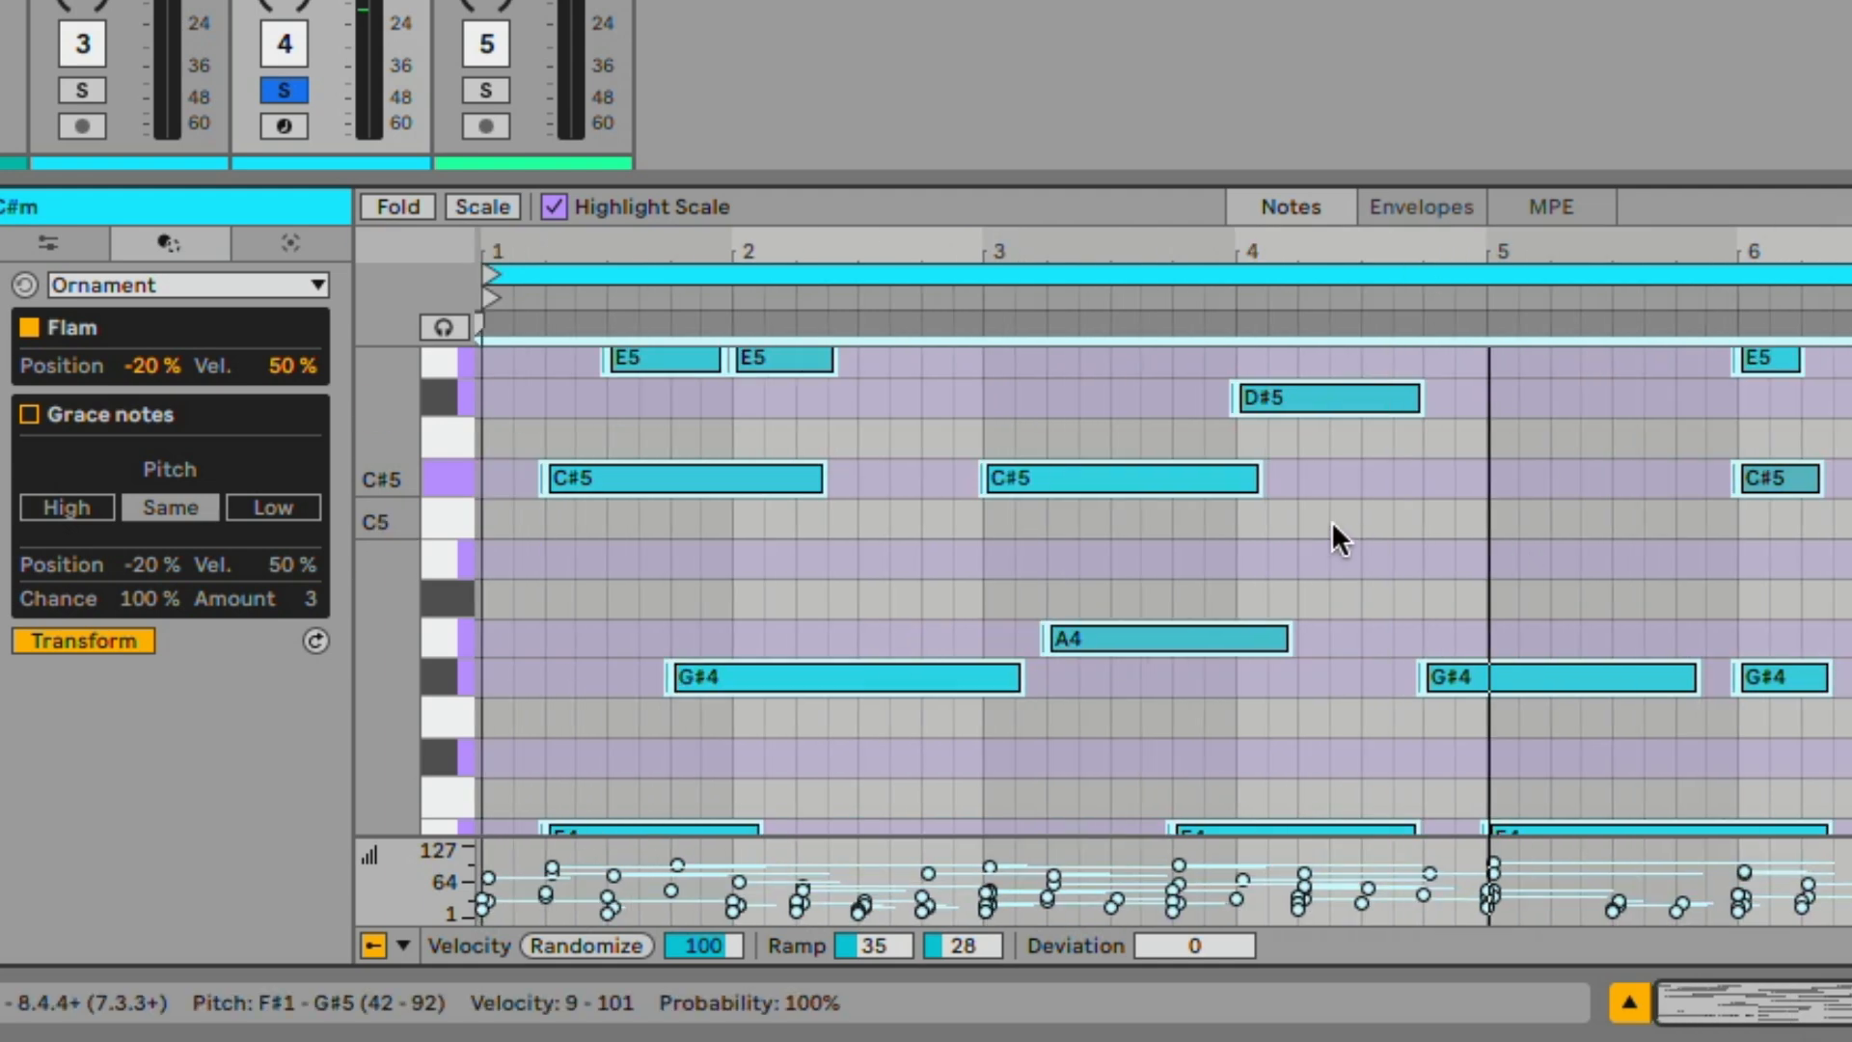
{"action": "scroll", "coordinate": [1333, 523], "scroll_direction": "down", "scroll_amount": 5}
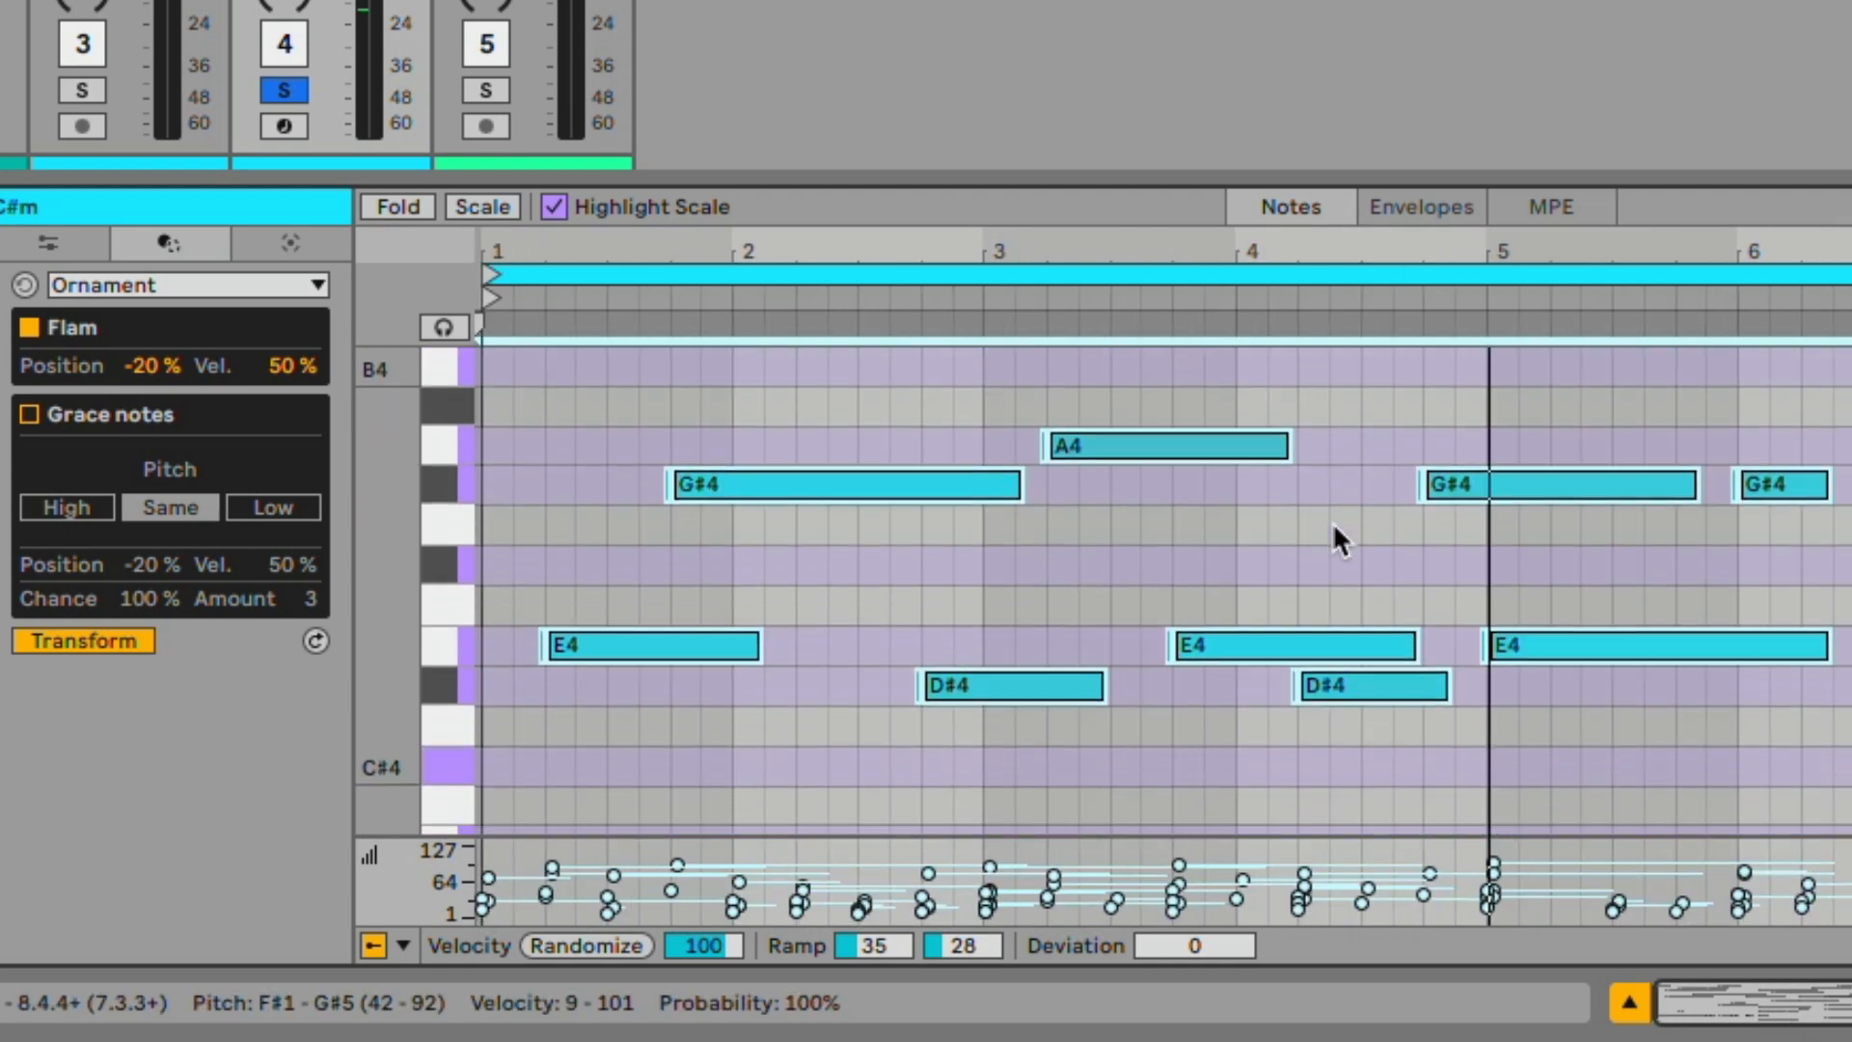
{"action": "scroll", "coordinate": [1334, 523], "scroll_direction": "up", "scroll_amount": 2}
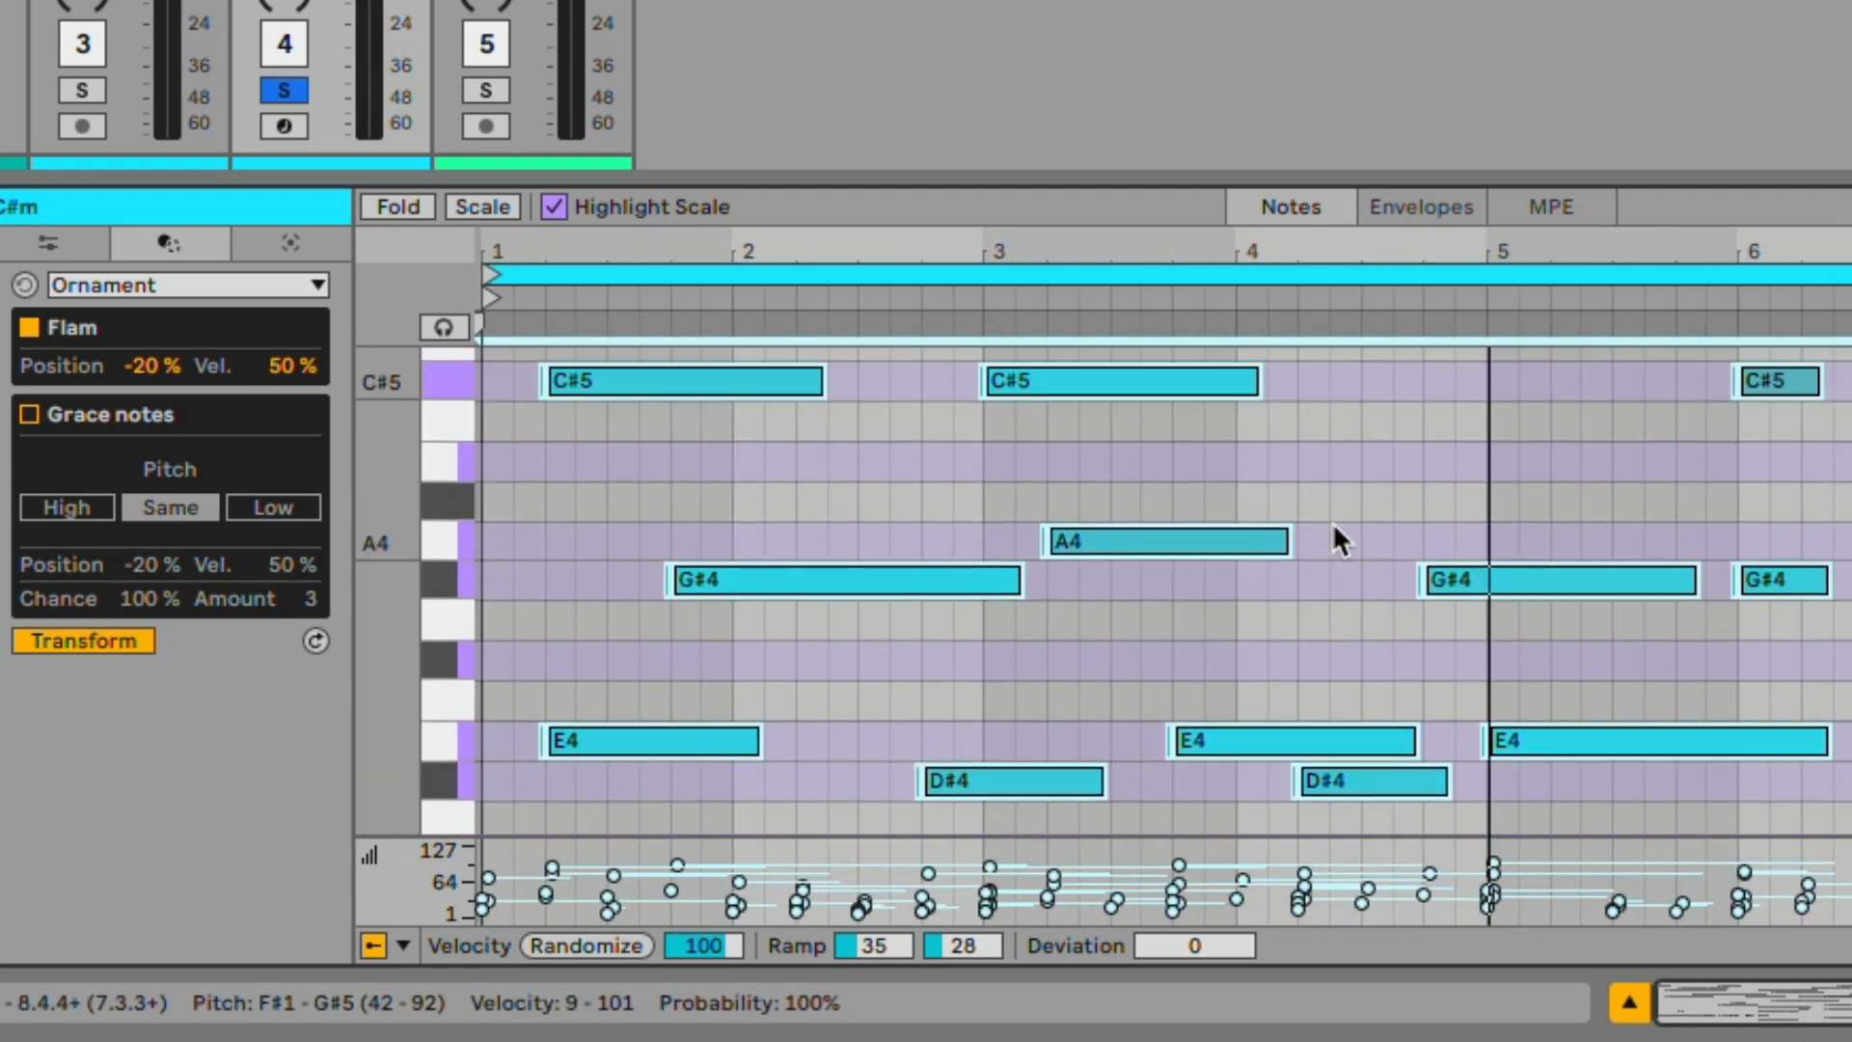